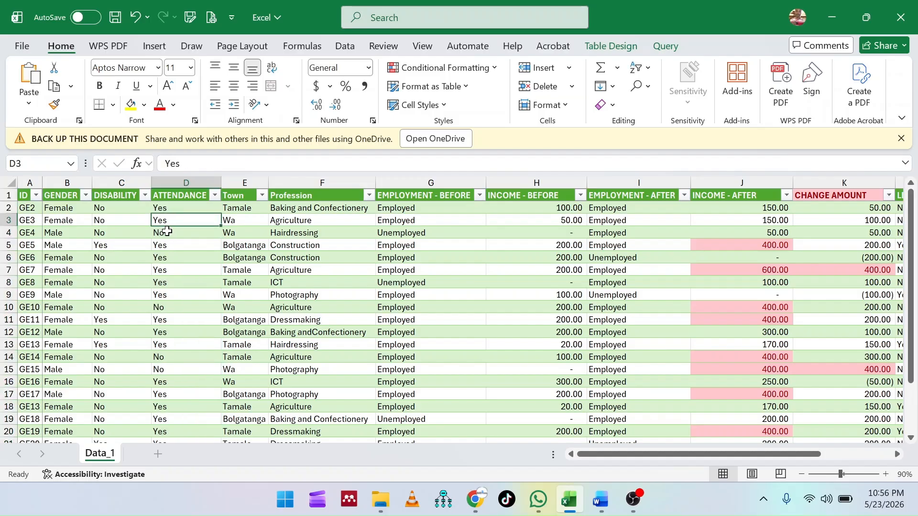
- Start a COUNTIF formula in cell D24, below the ATTENDANCE column
left_click(167, 233)
left_click(172, 248)
scroll(173, 277, "down", 3)
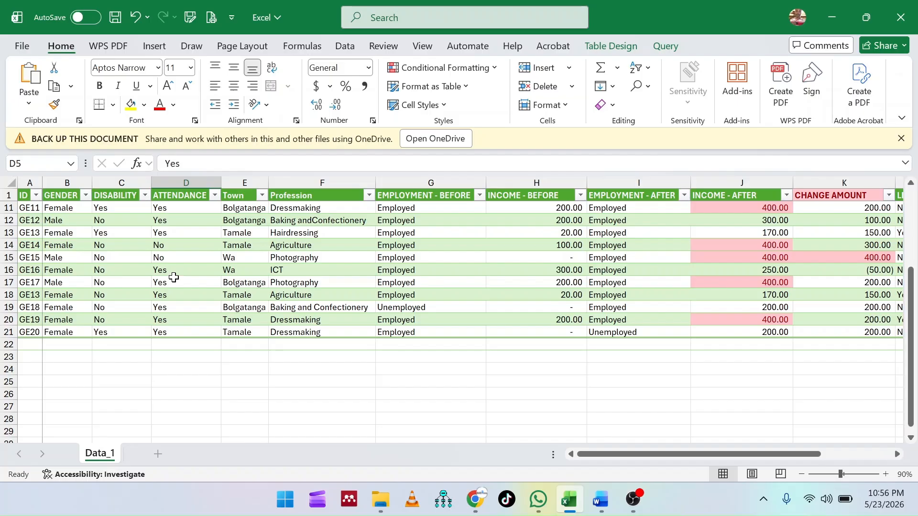
scroll(191, 287, "up", 3)
scroll(214, 293, "down", 5)
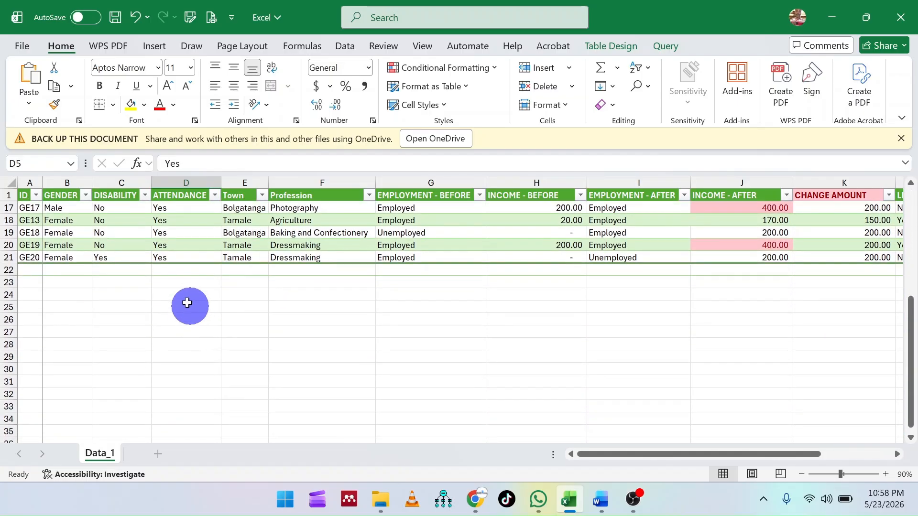
left_click(172, 296)
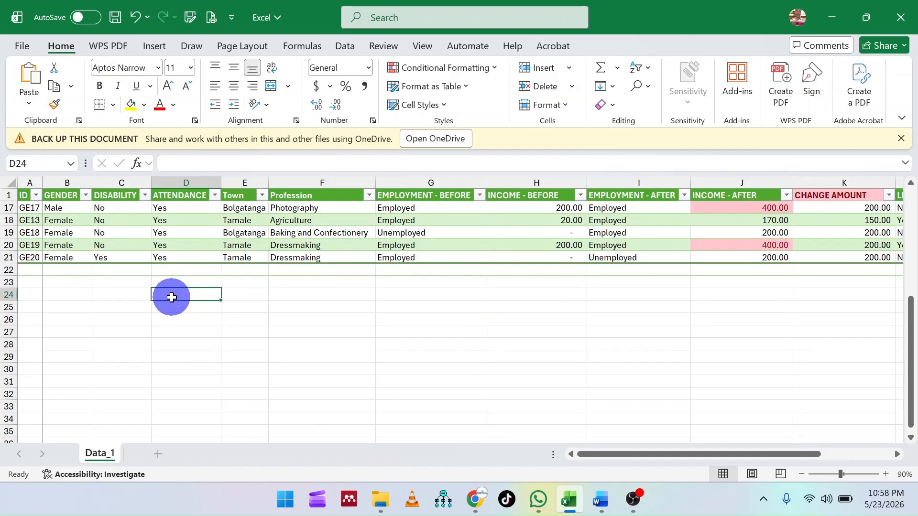
type("=")
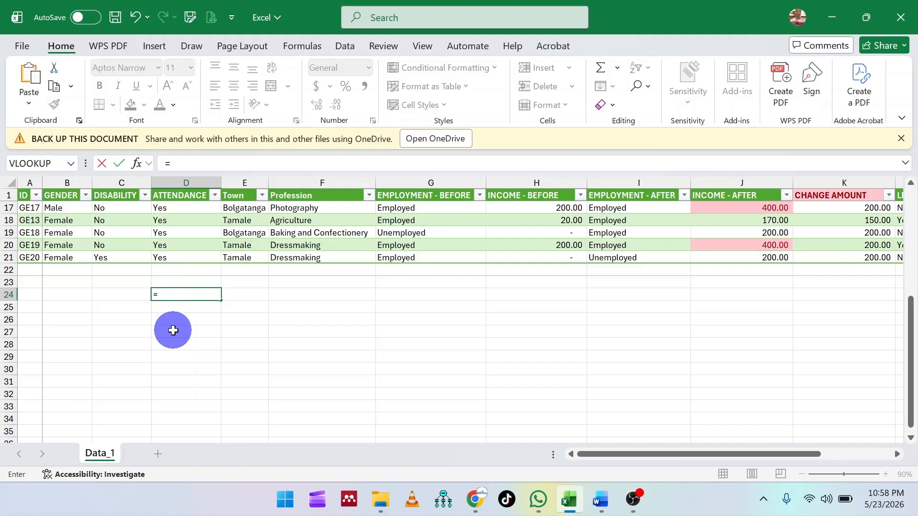
type("count")
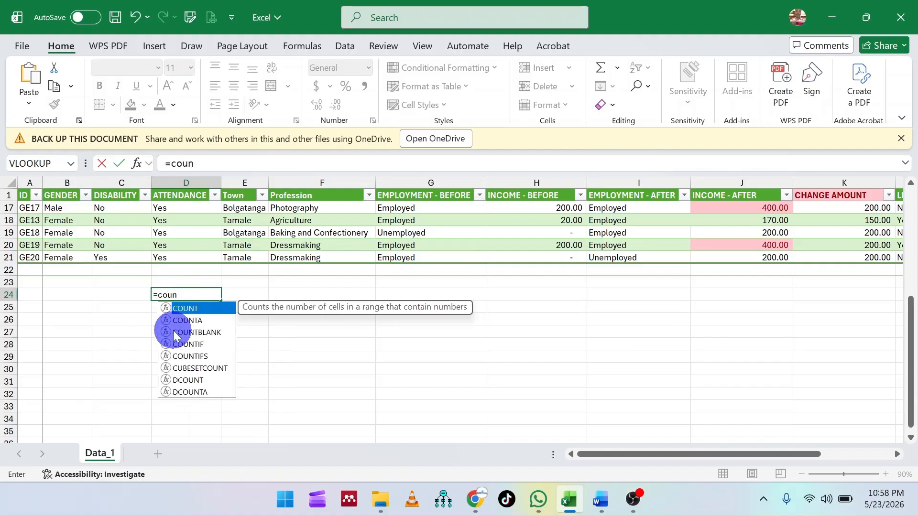
left_click(185, 341)
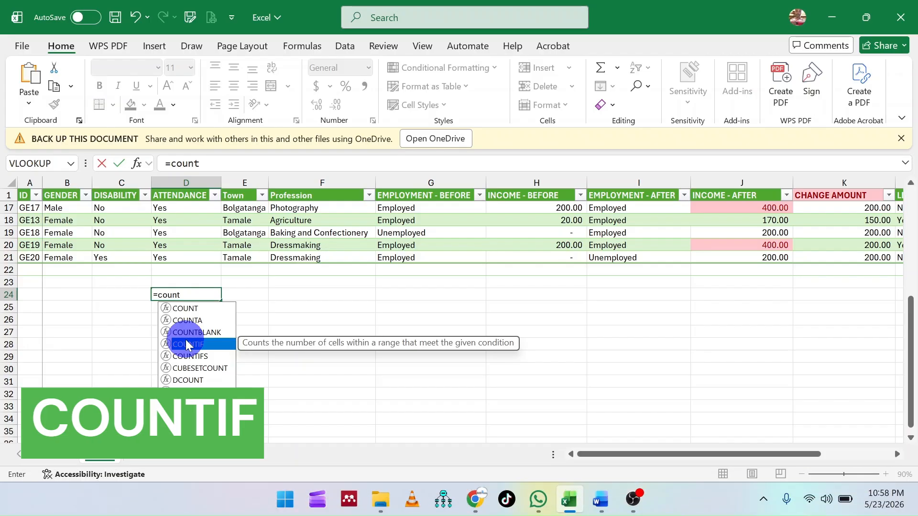
double_click(185, 343)
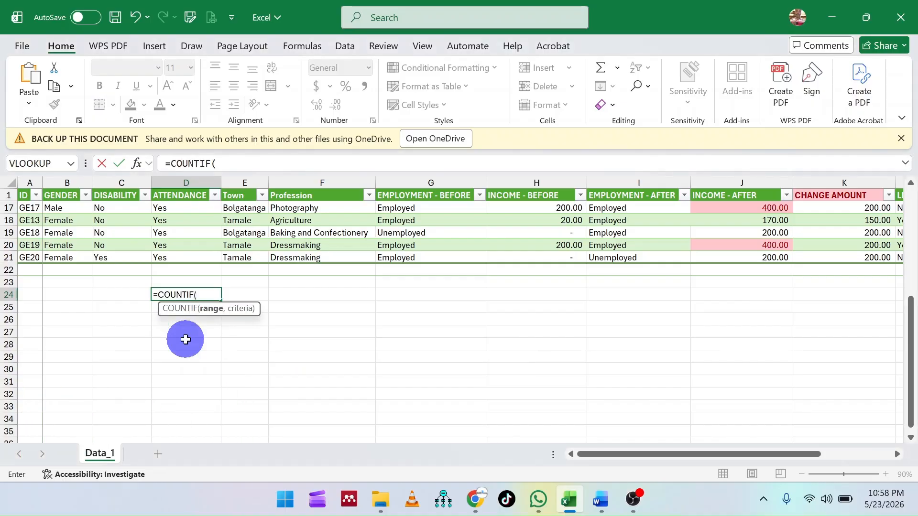
- Complete the COUNTIF formula in D24 with the ATTENDANCE data as range and "Yes" as criterion
scroll(186, 340, "up", 5)
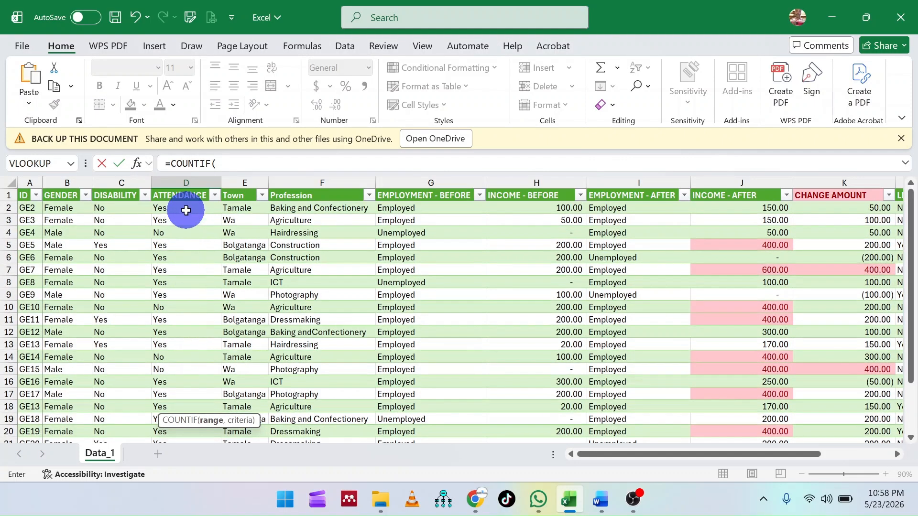
left_click_drag(186, 210, 176, 400)
scroll(185, 379, "down", 3)
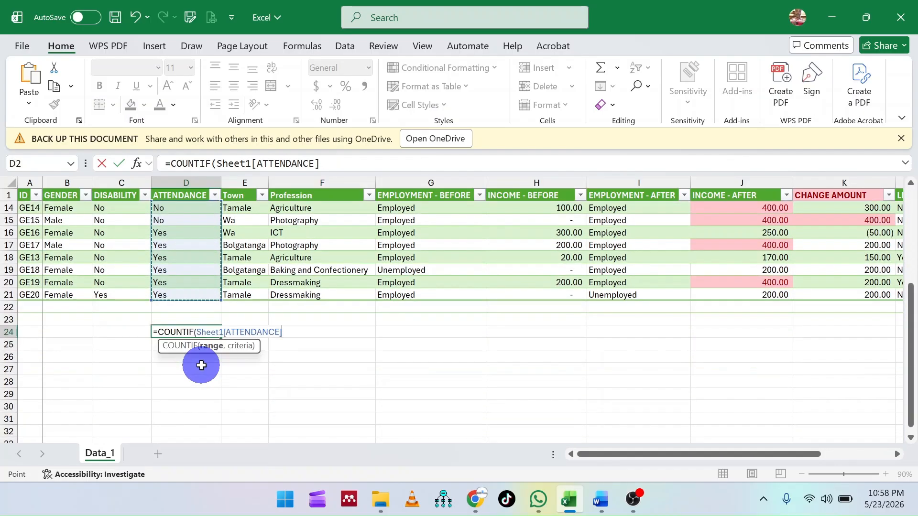
type(",")
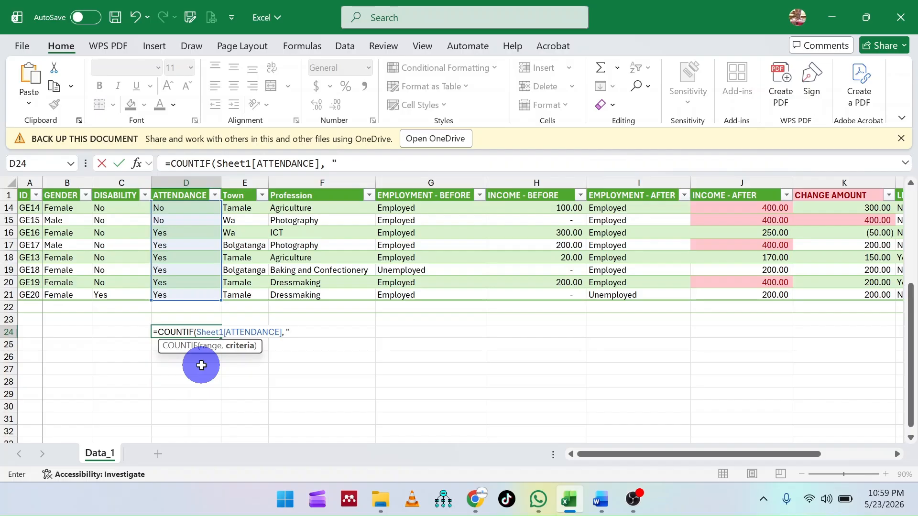
type("Yes\")")
key("Return")
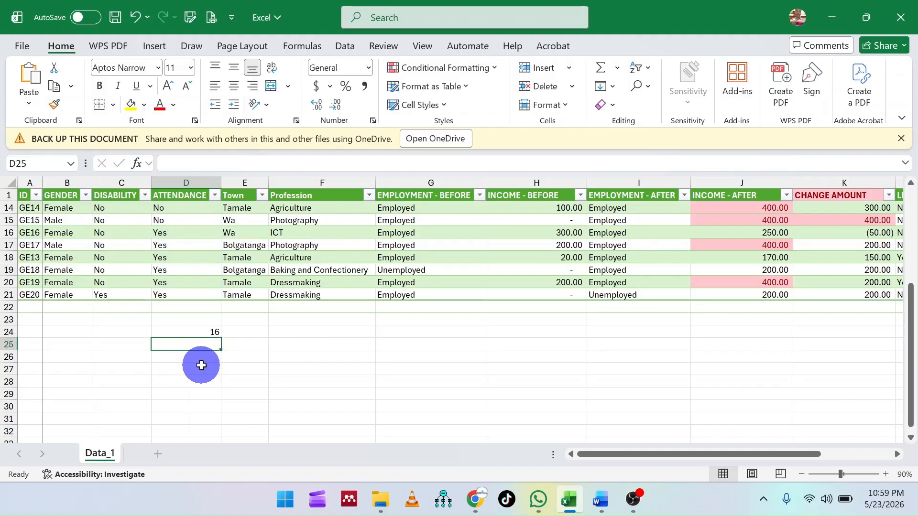
- Highlight the attendance count in cell D24 with a yellow fill and review the ATTENDANCE entries
left_click(199, 332)
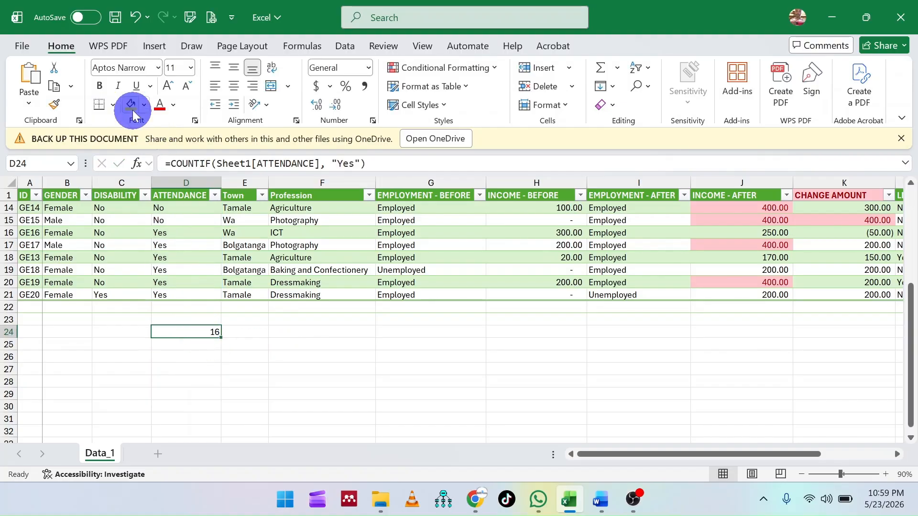
left_click(132, 110)
scroll(195, 357, "up", 4)
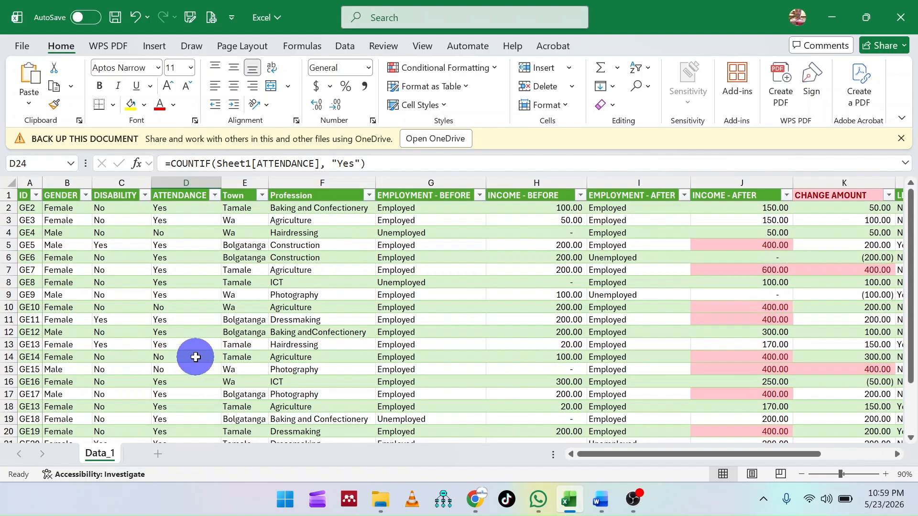
scroll(164, 262, "down", 4)
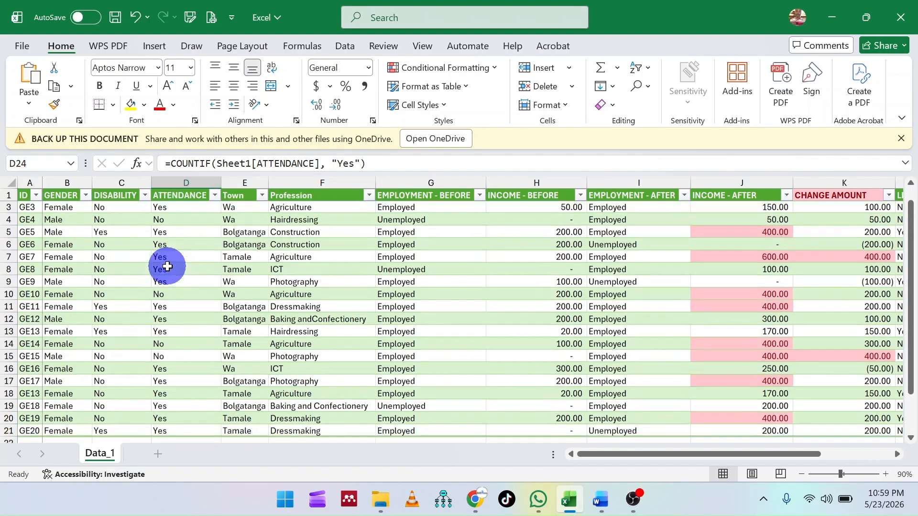
scroll(164, 263, "up", 1)
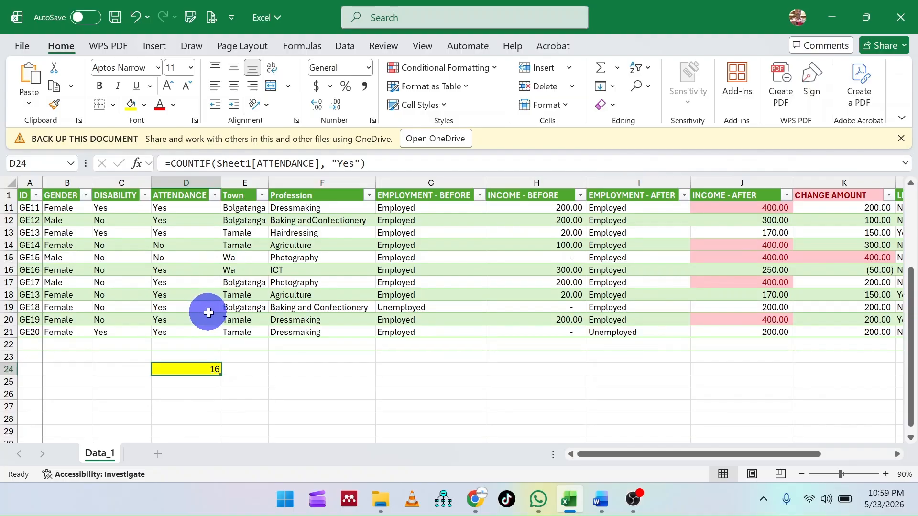
- Start a COUNTIF formula in cell F24, below the Profession column
left_click(303, 362)
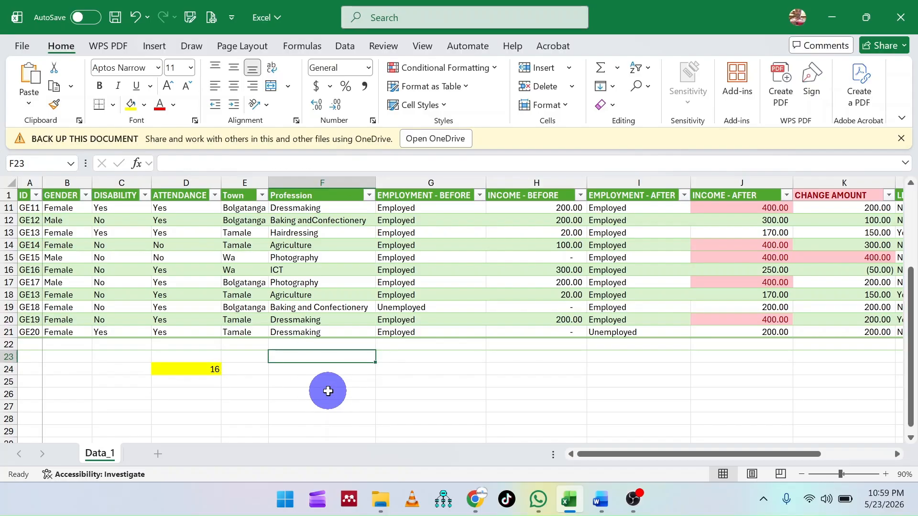
left_click(310, 371)
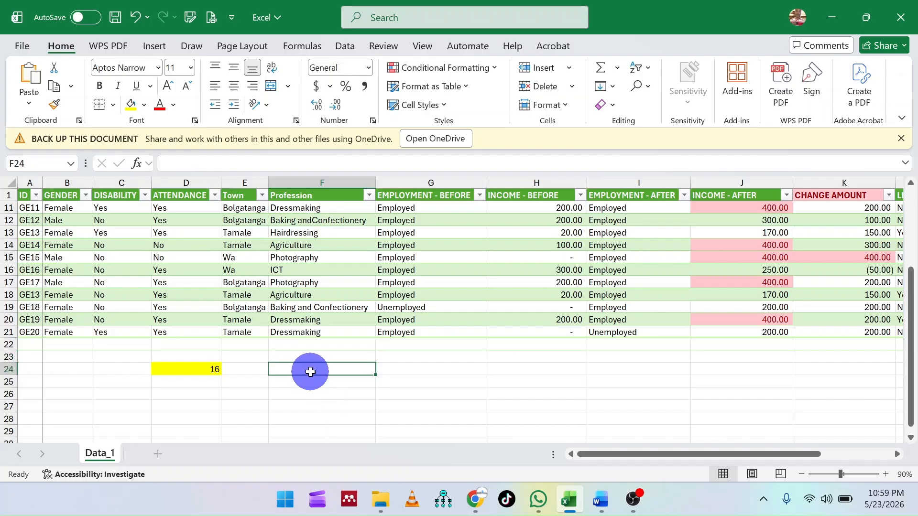
type("=")
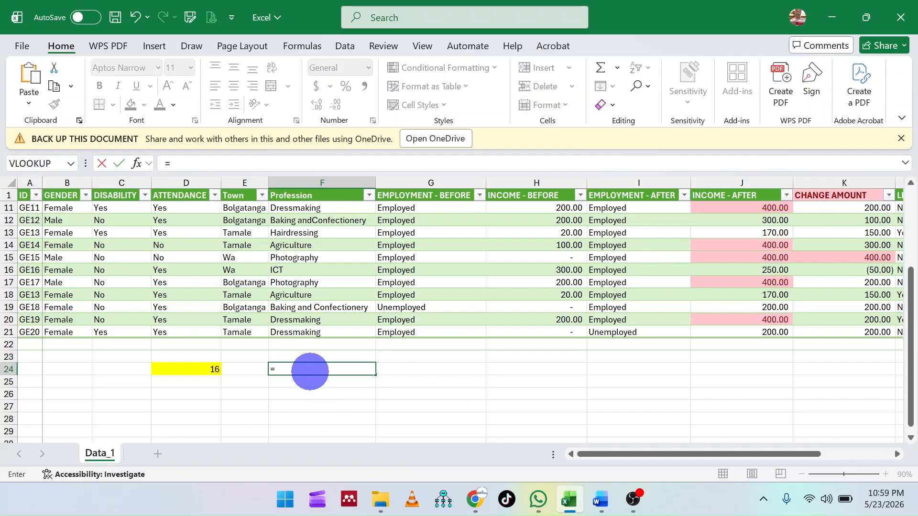
type("cou")
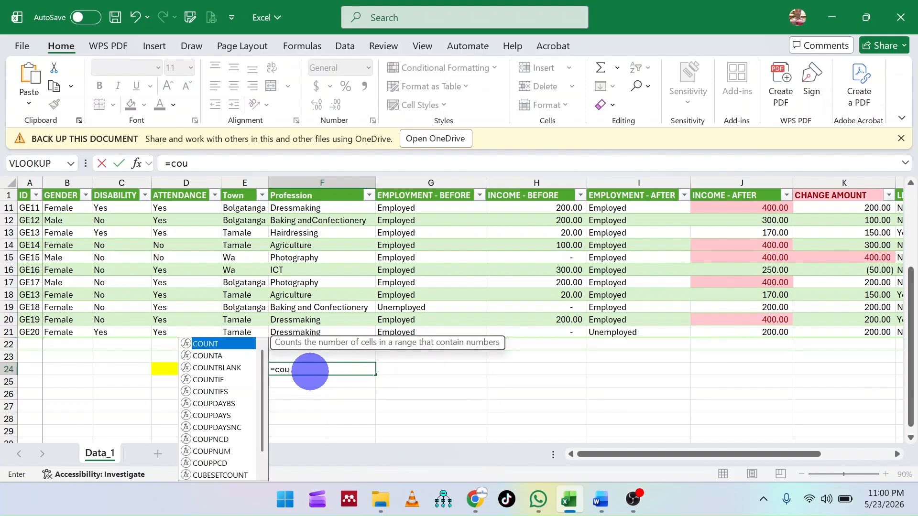
type("nt")
left_click(317, 419)
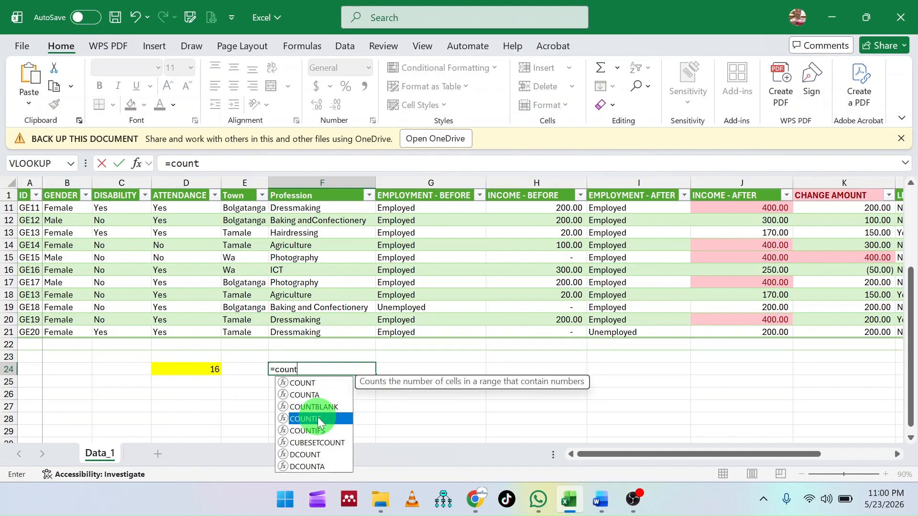
double_click(318, 419)
- Complete the COUNTIF formula in F24 with the Profession data as range and "Dressmaking" as criterion
scroll(313, 335, "up", 3)
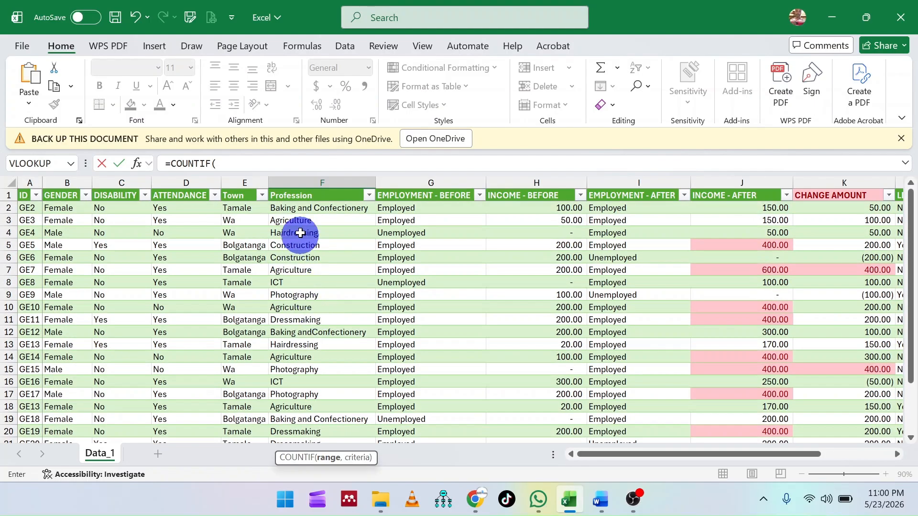
left_click_drag(301, 208, 288, 403)
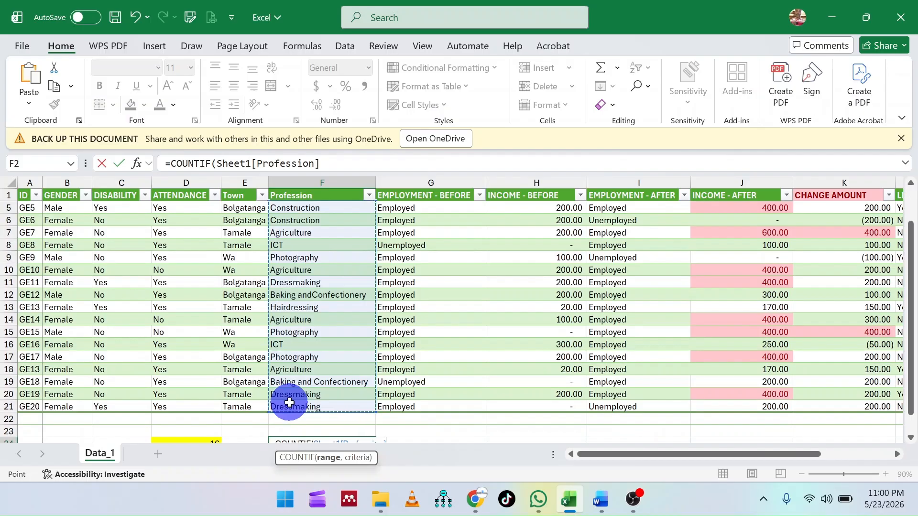
type(",")
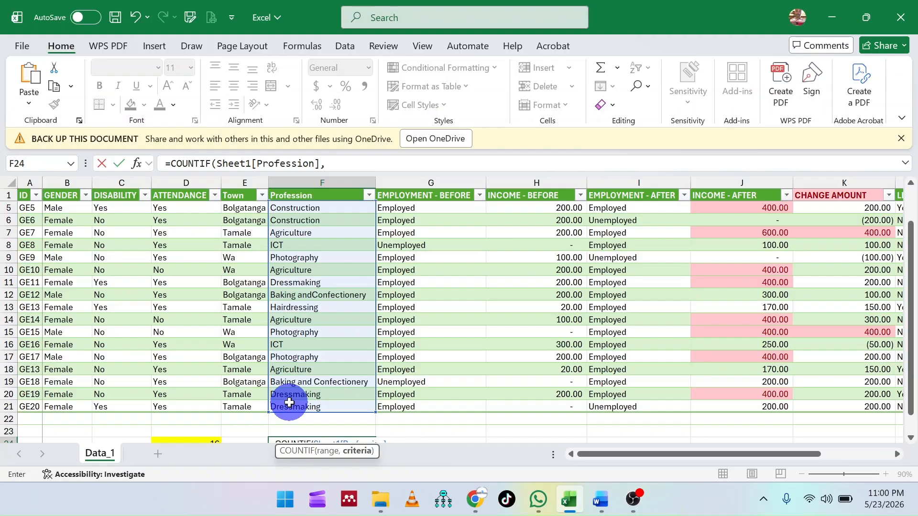
scroll(316, 382, "down", 1)
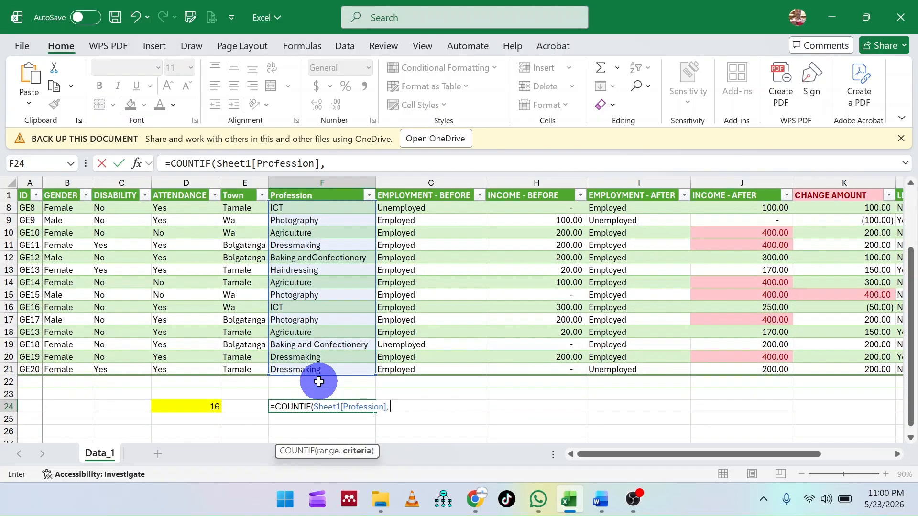
type("\"")
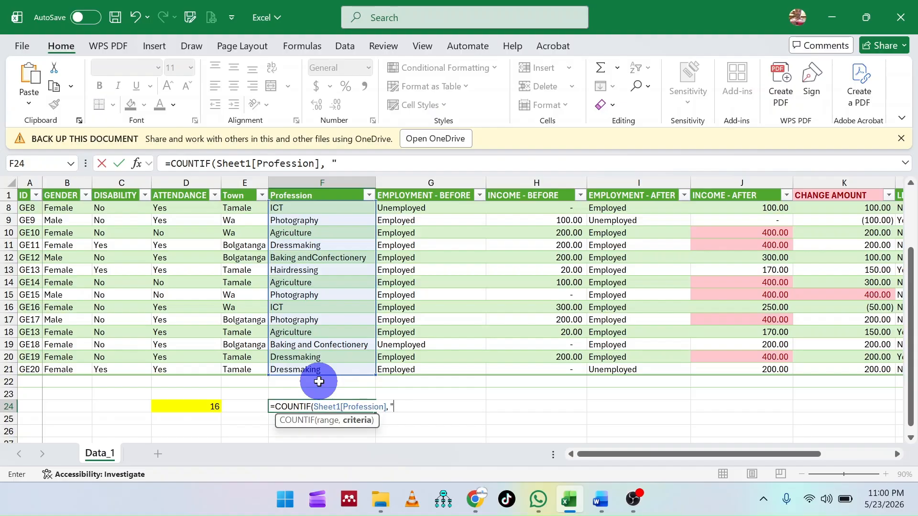
type("Dressmaki")
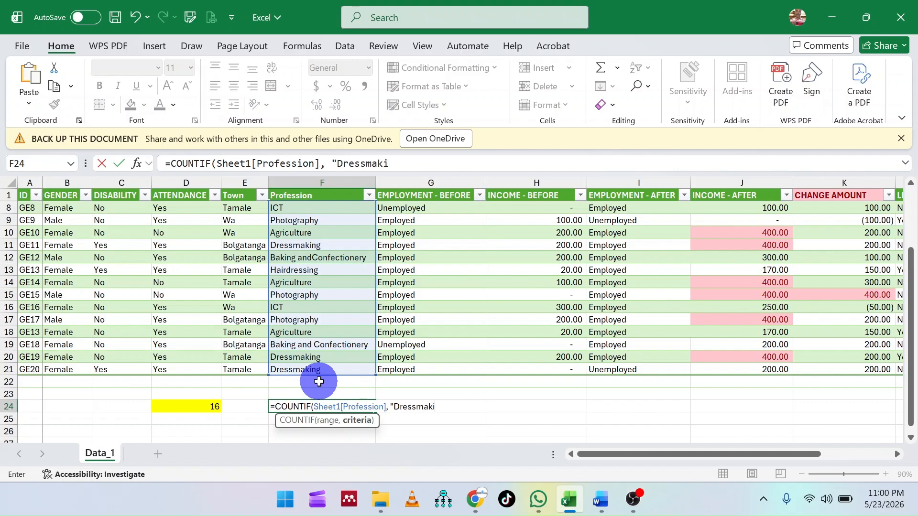
type("ng\"")
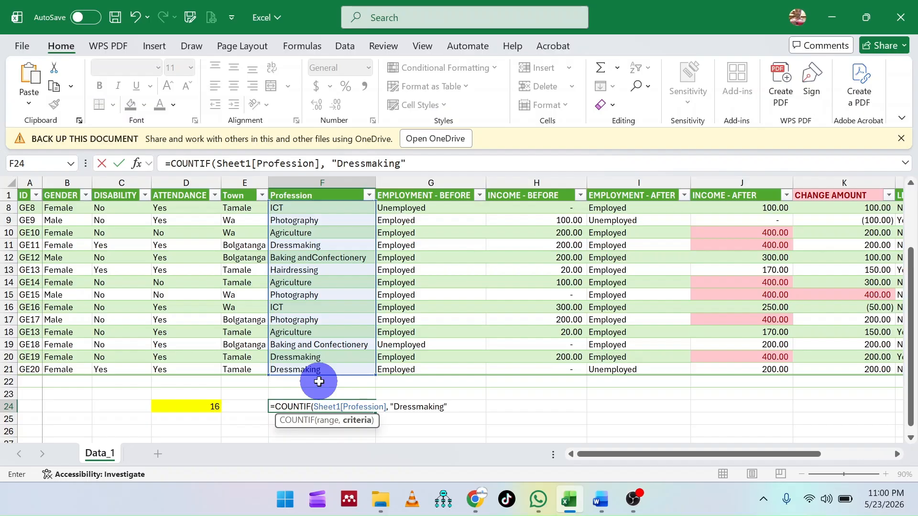
type(")")
key("Return")
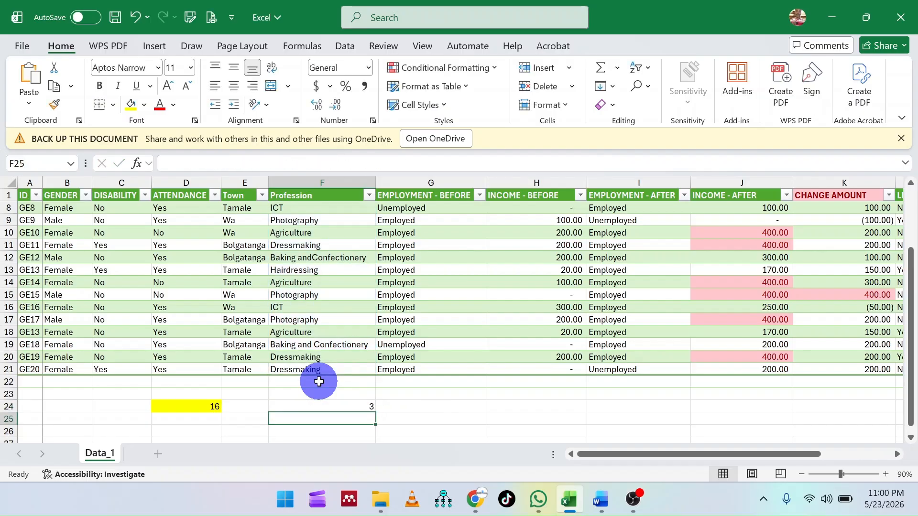
left_click(334, 403)
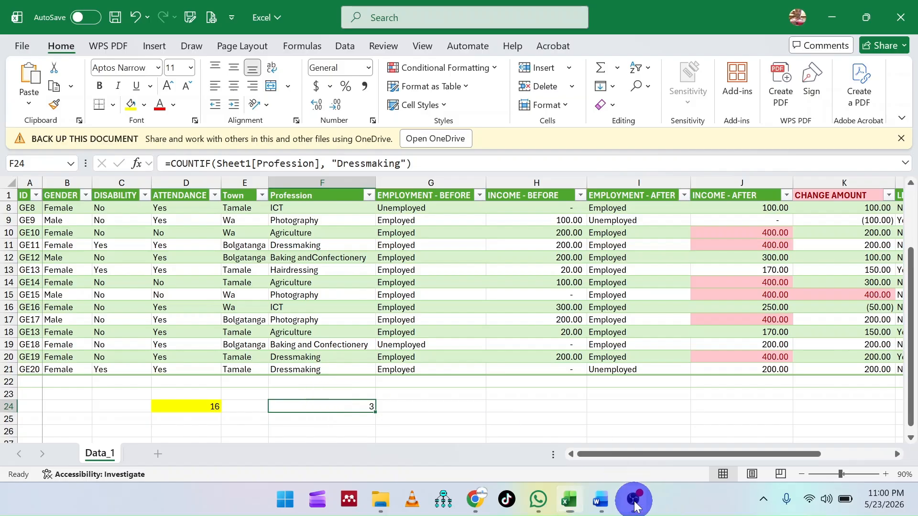
left_click(634, 500)
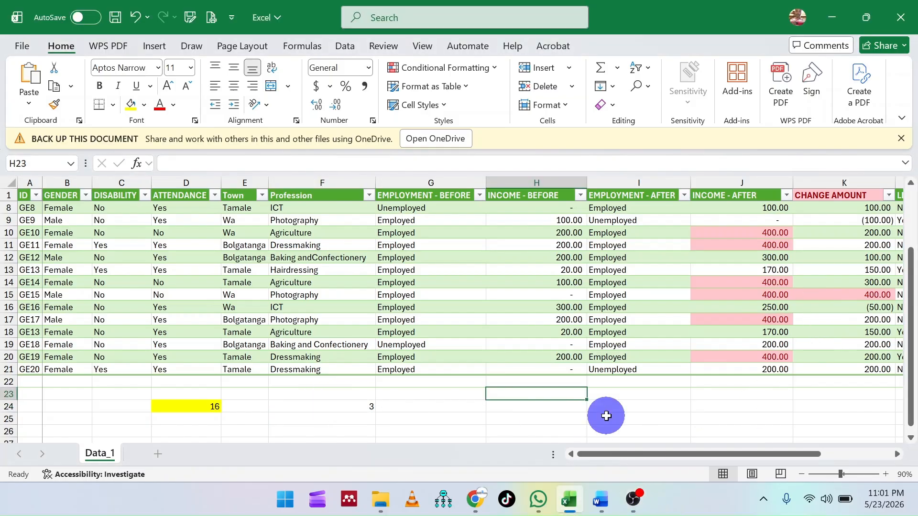
- Enter an AVERAGE formula in cell H24 covering all the INCOME - BEFORE data
scroll(568, 381, "up", 2)
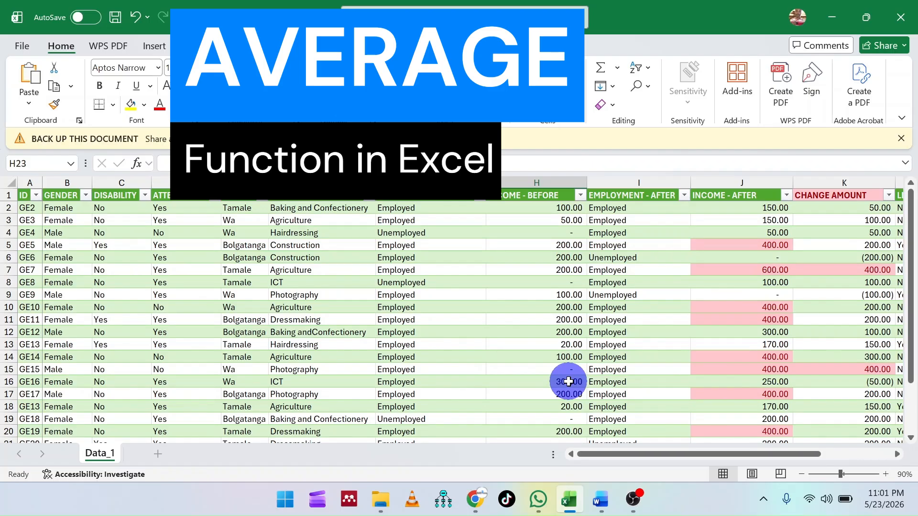
left_click_drag(606, 453, 655, 454)
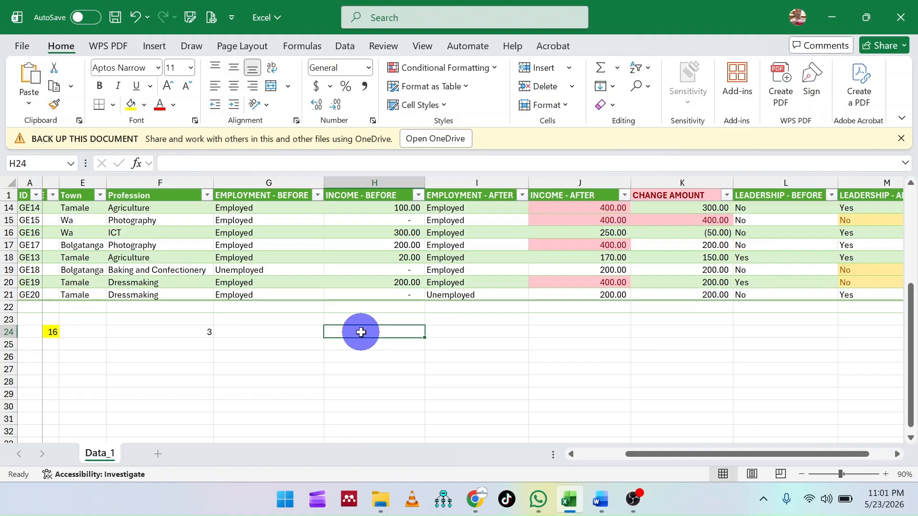
type("=")
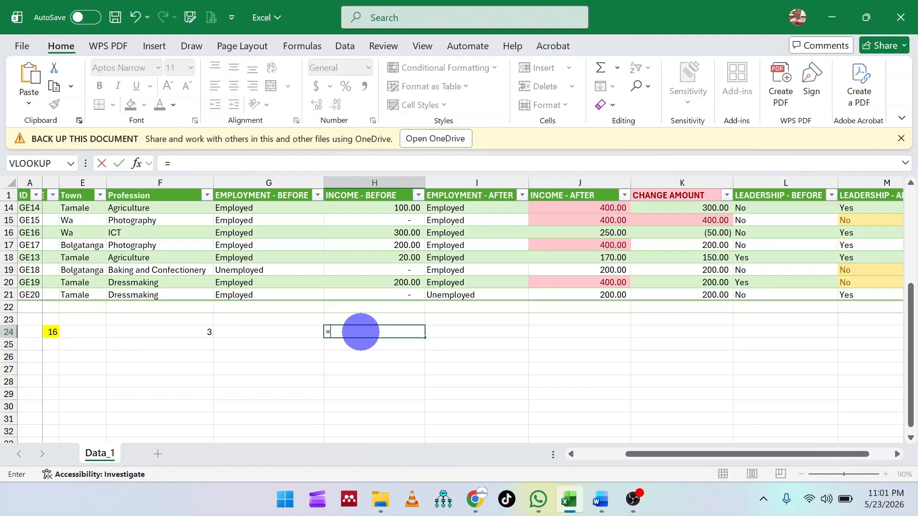
type("aver")
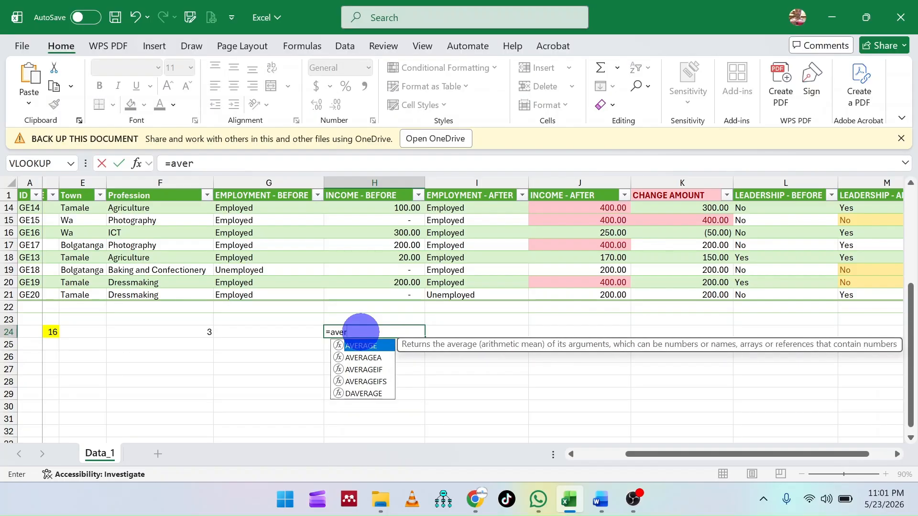
double_click(362, 348)
scroll(375, 306, "up", 4)
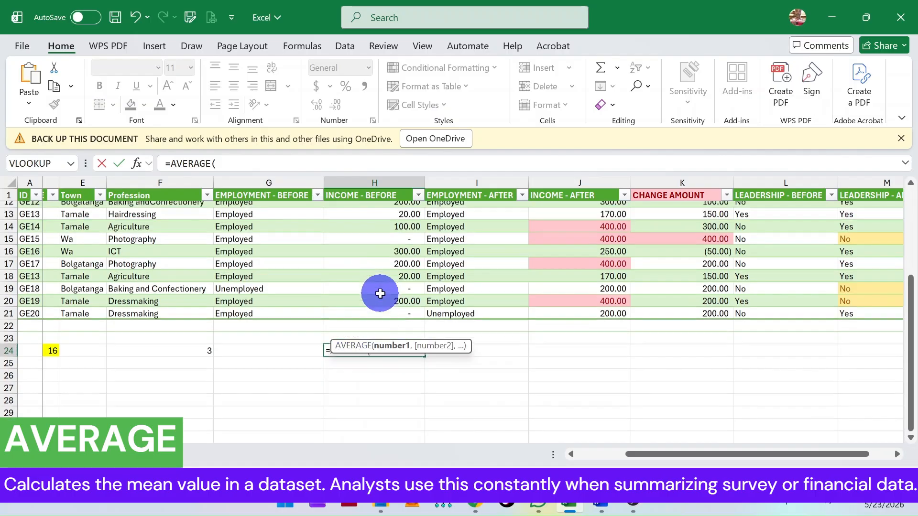
left_click_drag(377, 208, 389, 403)
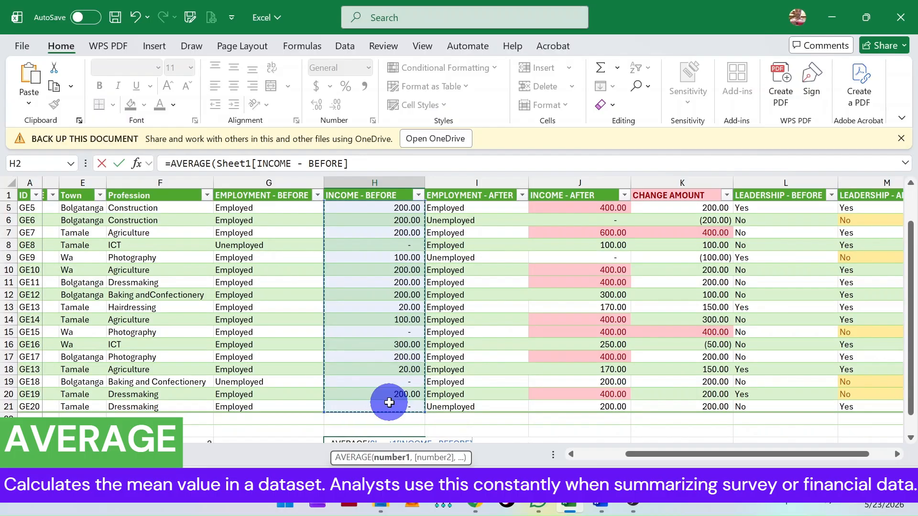
key("Return")
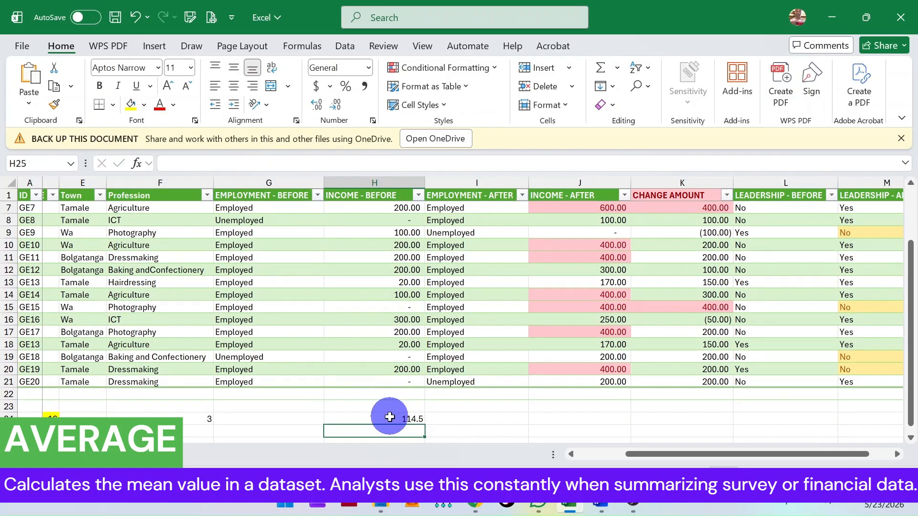
left_click(390, 417)
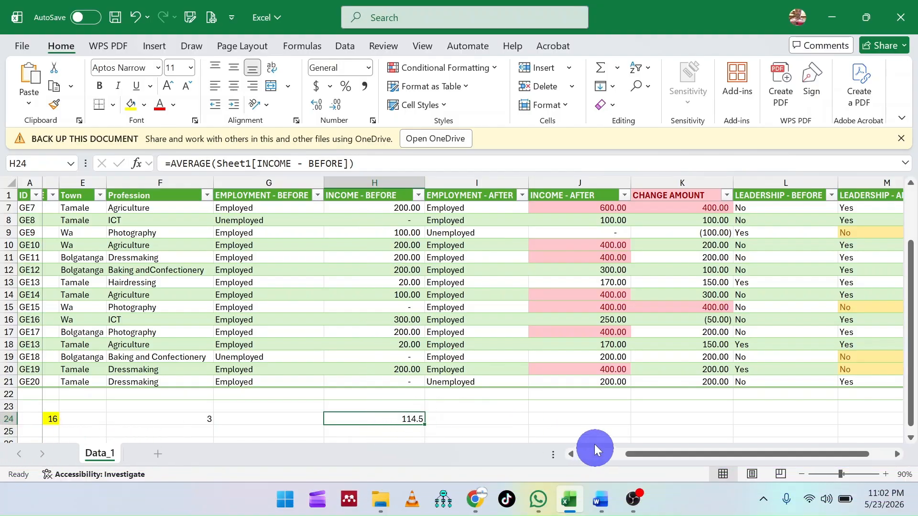
- Enter an AVERAGE formula in cell J24 covering all the INCOME - AFTER data
left_click(595, 416)
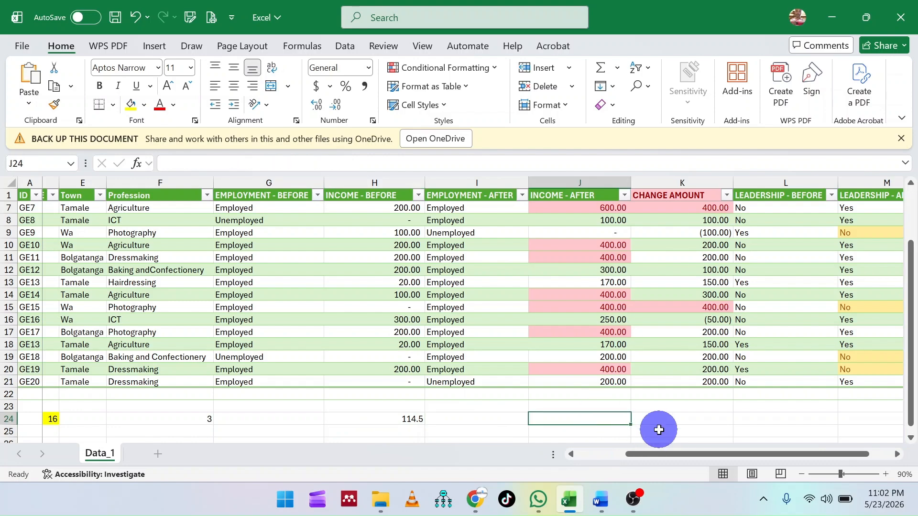
type("=avra")
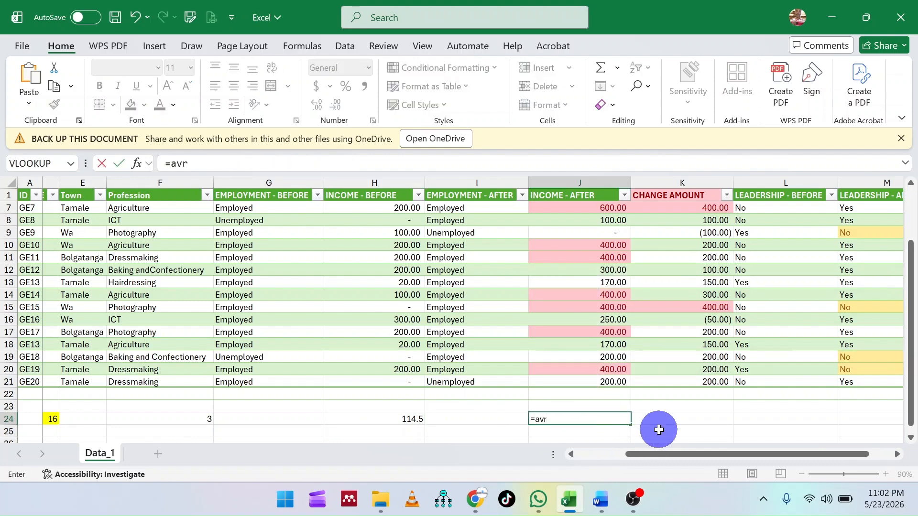
key("BackSpace")
key("BackSpace")
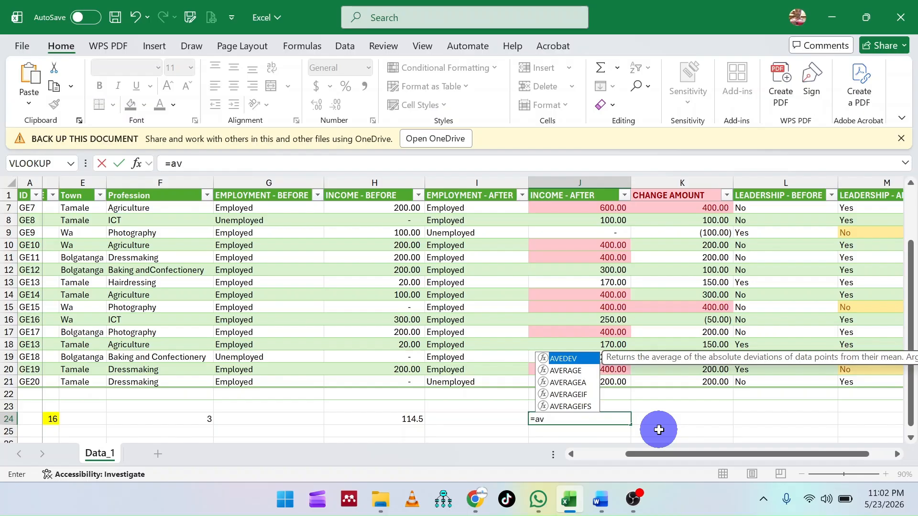
double_click(566, 371)
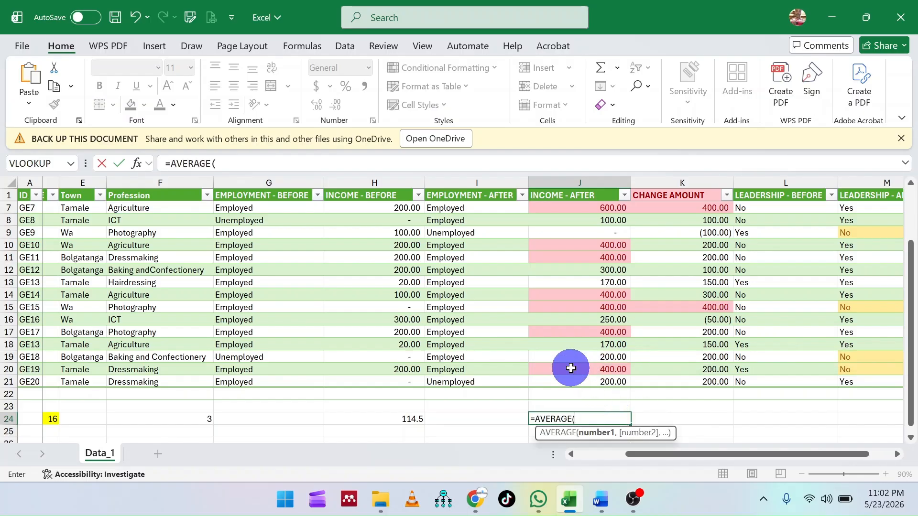
scroll(576, 301, "up", 2)
left_click_drag(569, 208, 584, 403)
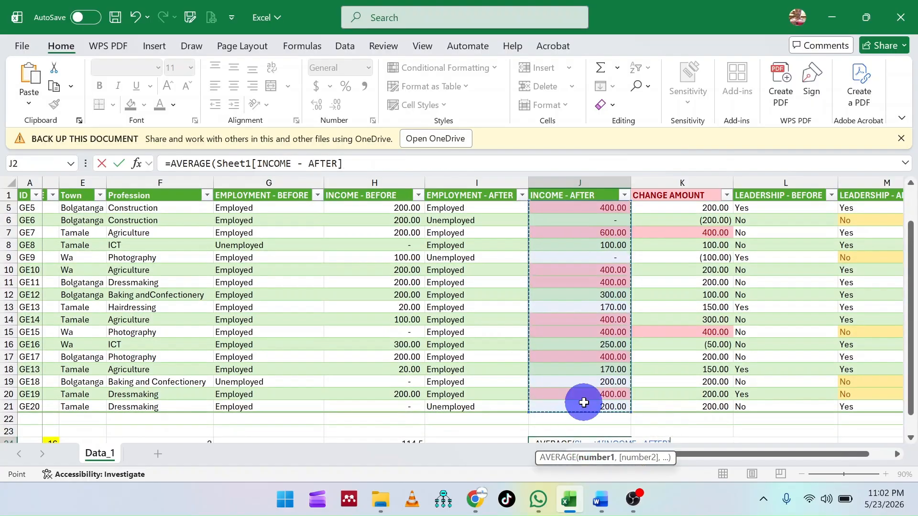
type(")")
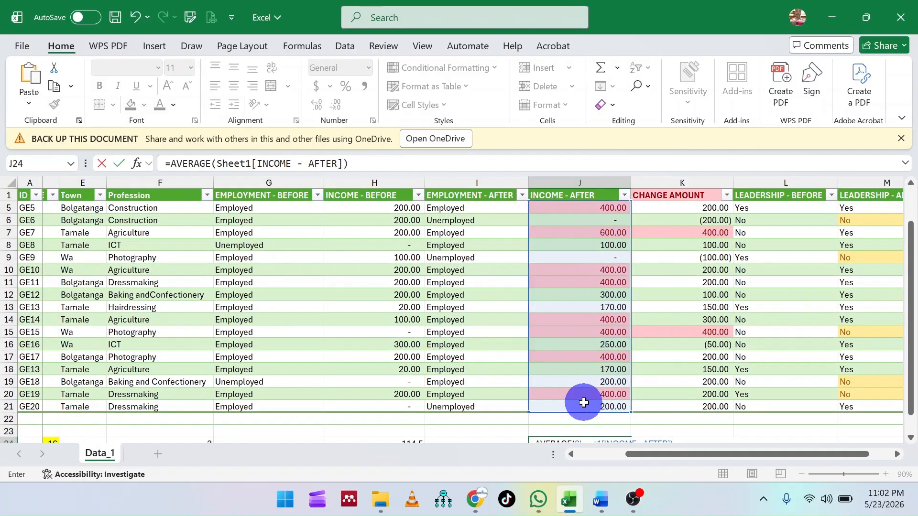
key("Return")
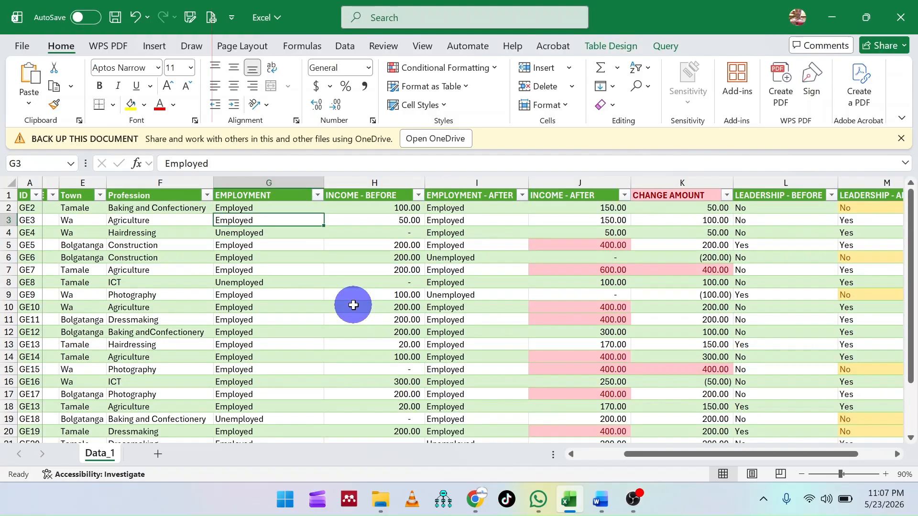
- Review the summary row below the table and the employment statuses listed in the EMPLOYMENT column
scroll(354, 305, "down", 3)
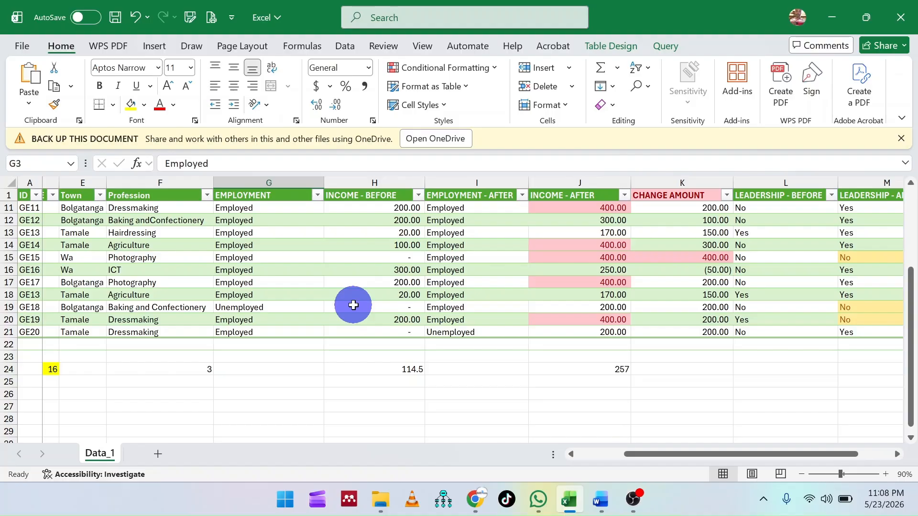
scroll(354, 305, "up", 3)
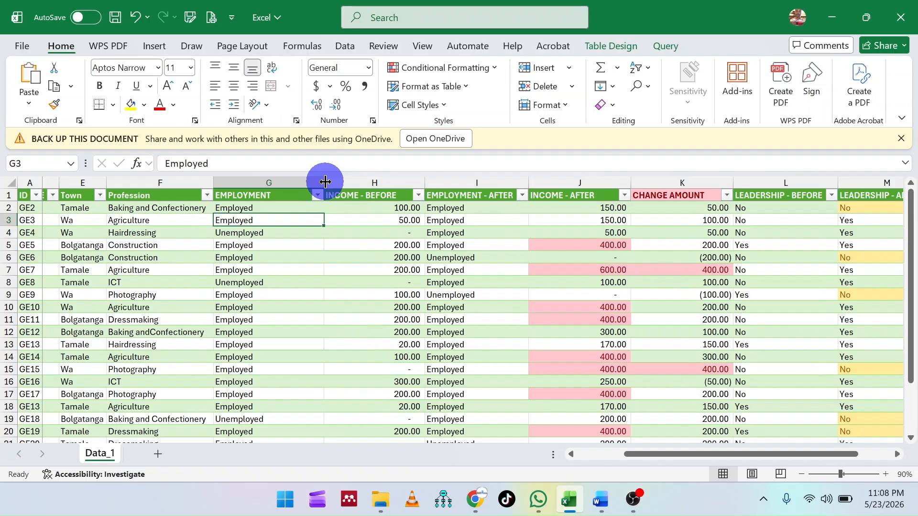
left_click(250, 196)
left_click(256, 233)
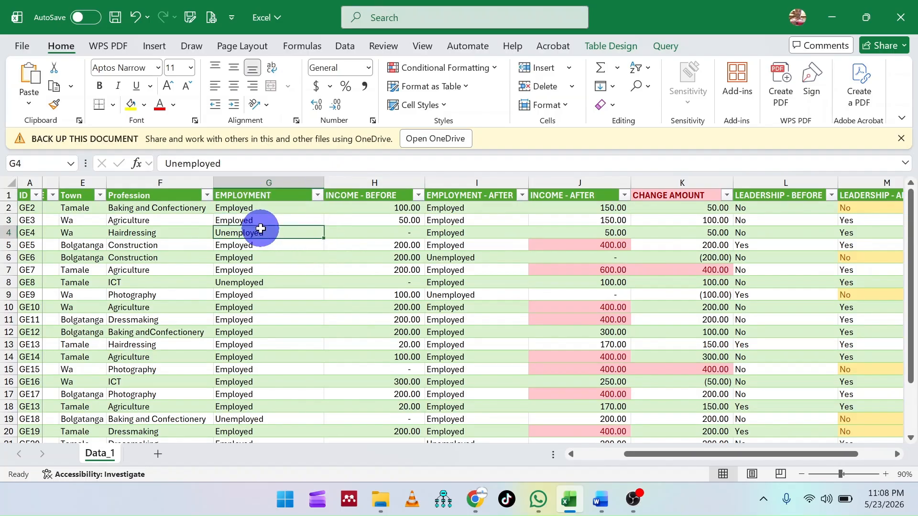
left_click(253, 282)
left_click(257, 334)
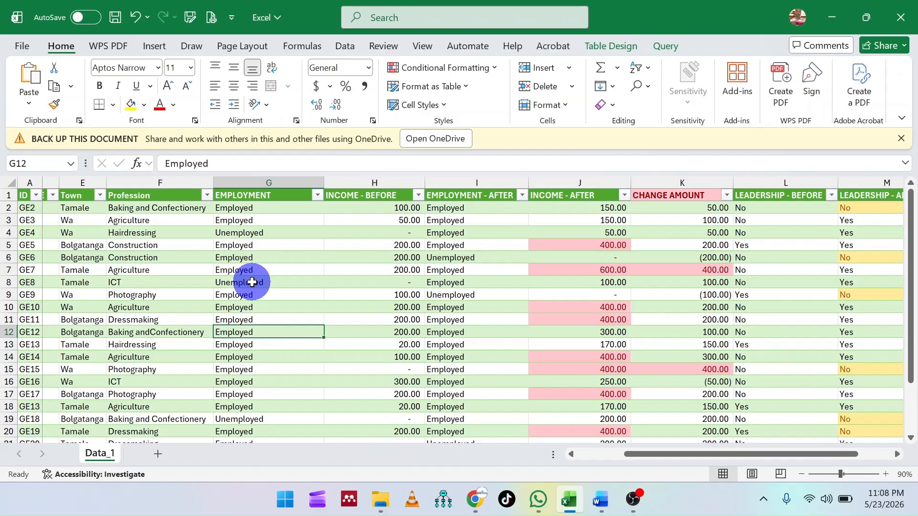
- Insert a new table column before INCOME - BEFORE and title it "Busy or Idle"
right_click(374, 184)
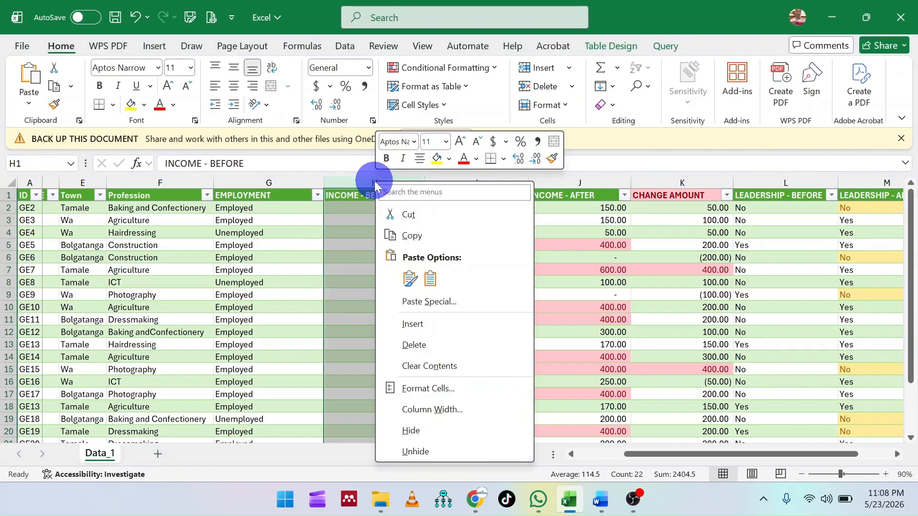
left_click(414, 324)
left_click(366, 196)
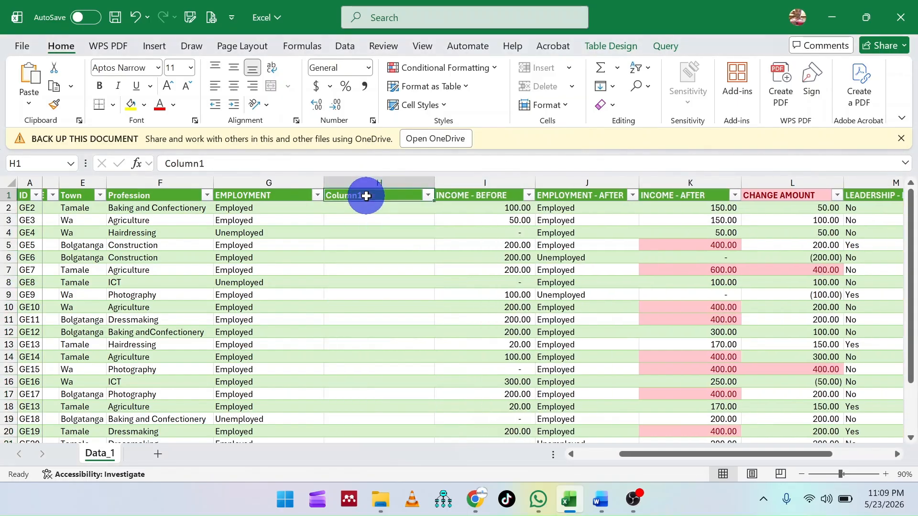
type("Bu")
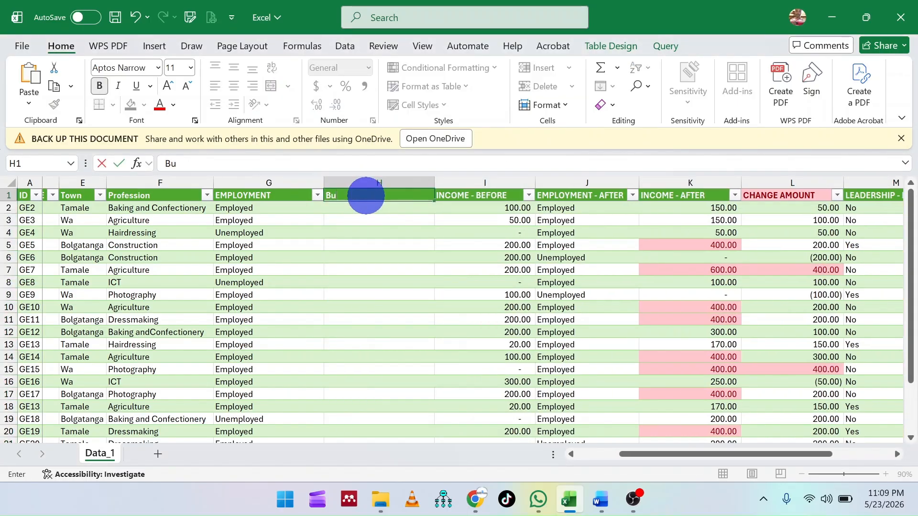
type("sy or Idle")
key("Return")
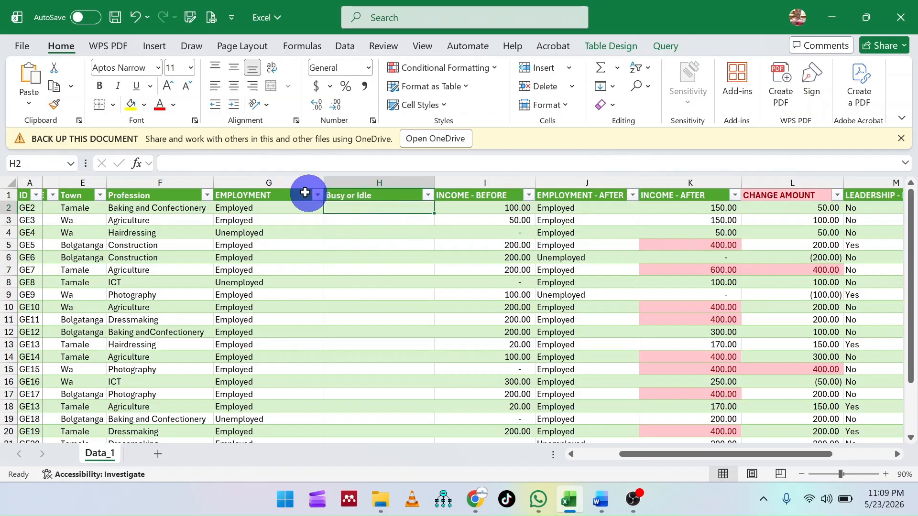
- Start an IF formula in cell H2 that tests whether the row's EMPLOYMENT value equals "Employed"
left_click(252, 178)
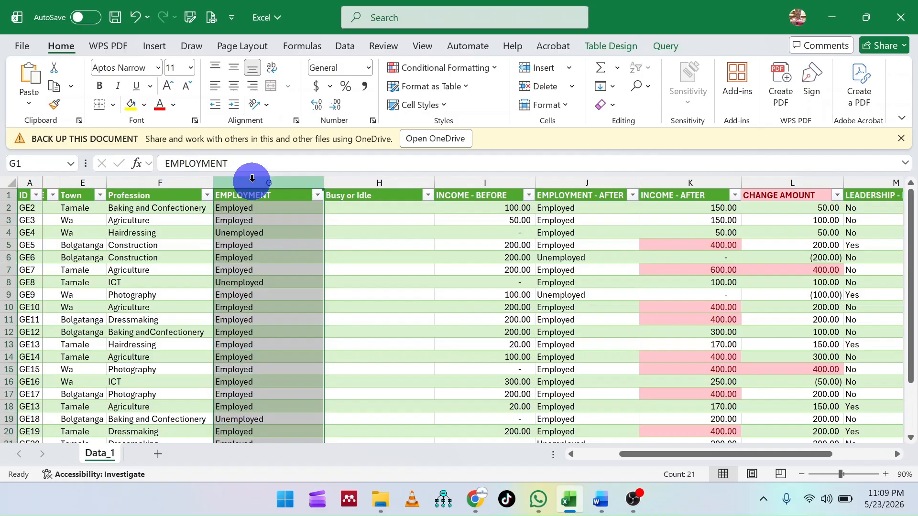
left_click(356, 209)
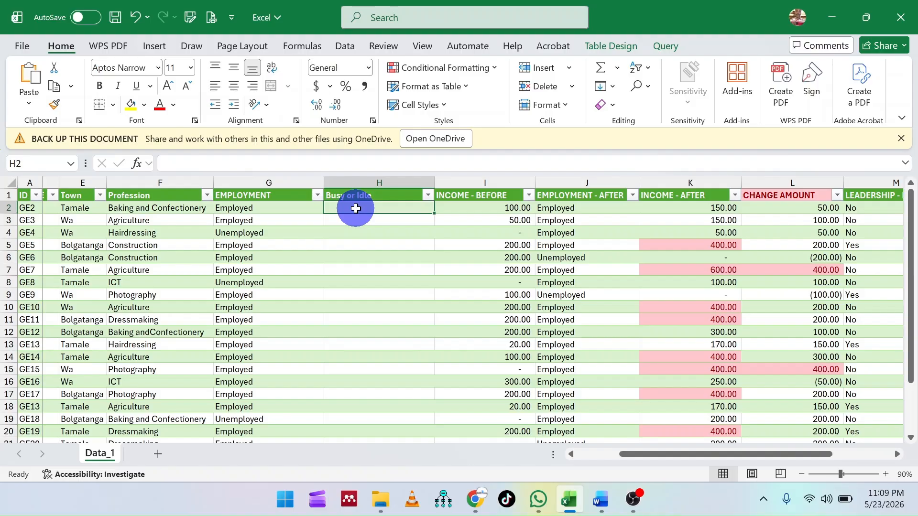
type("=")
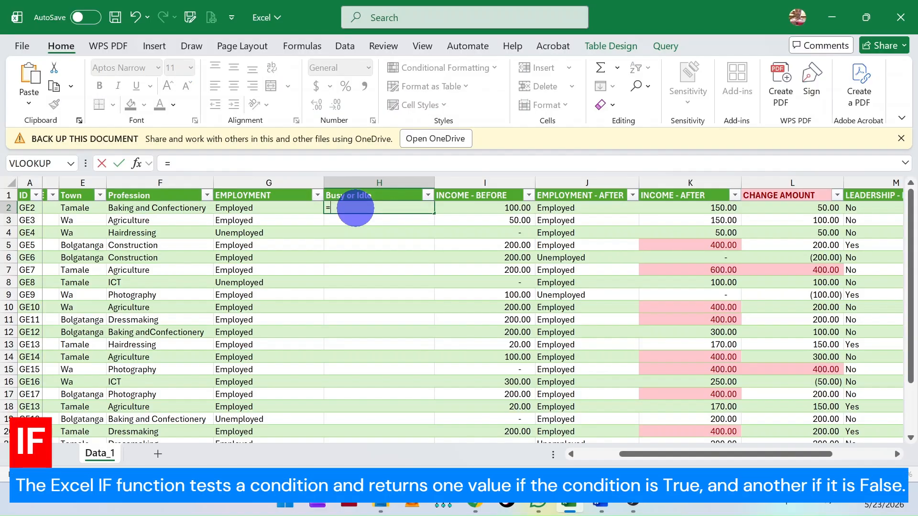
type("if")
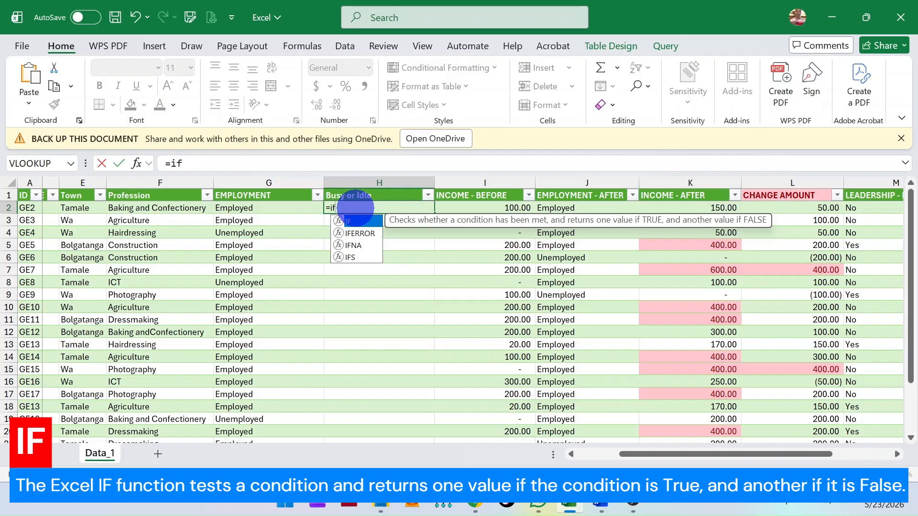
double_click(359, 222)
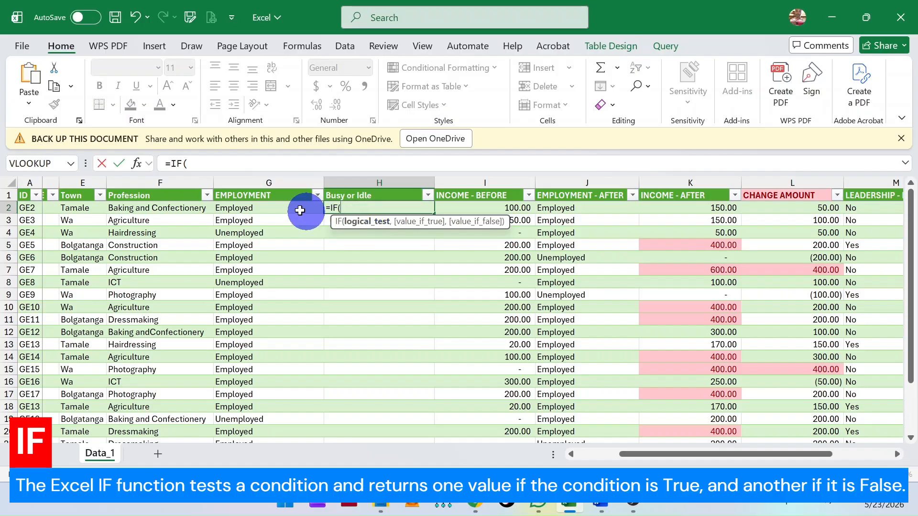
left_click(237, 207)
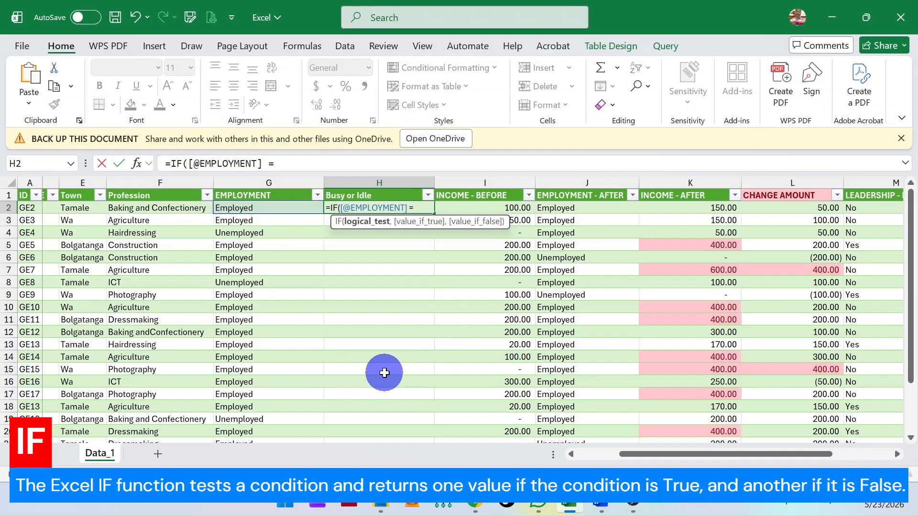
type("\"Employed")
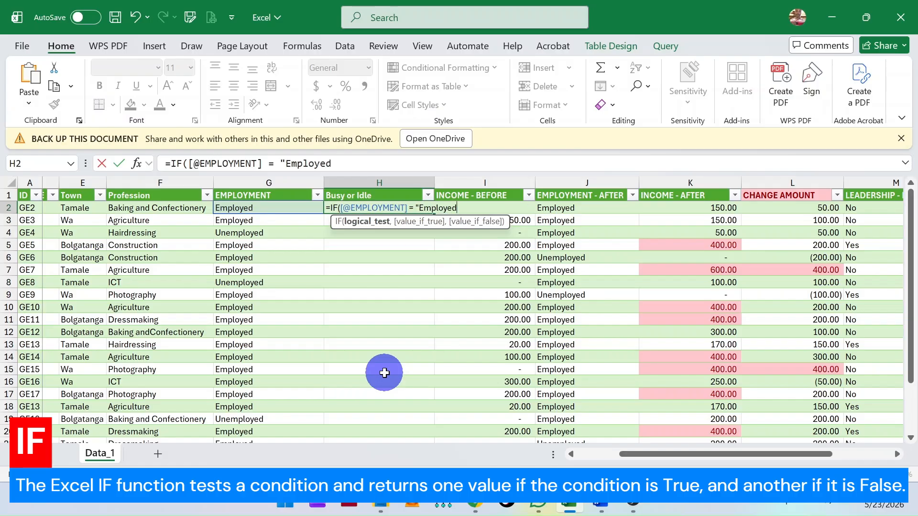
type("\"")
type(",")
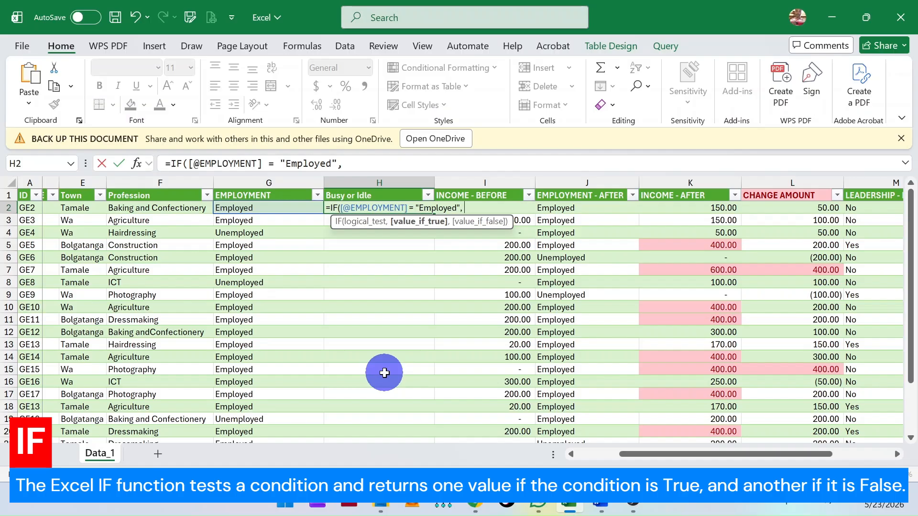
- Complete the IF formula in H2 to return "Busy Person" when true and "Idle Person" when false, and fill the column
type("\"Busy Person")
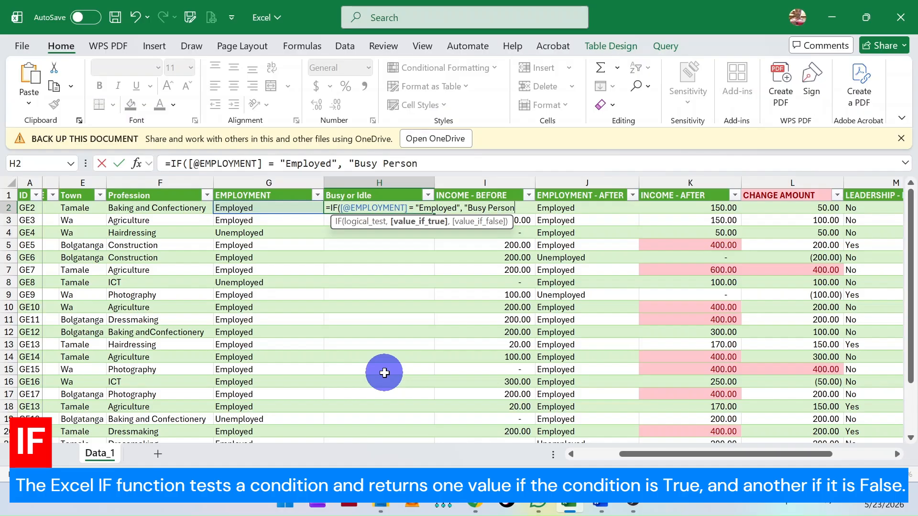
type("\",")
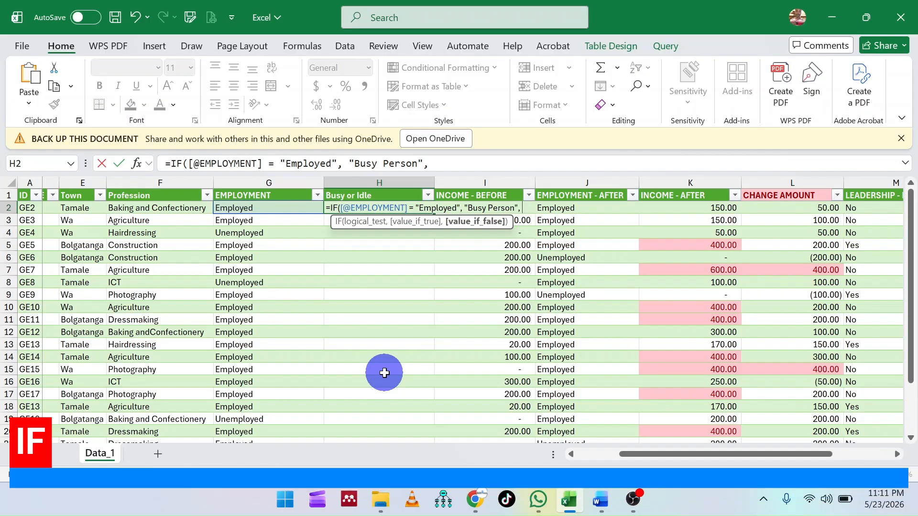
type(" \"")
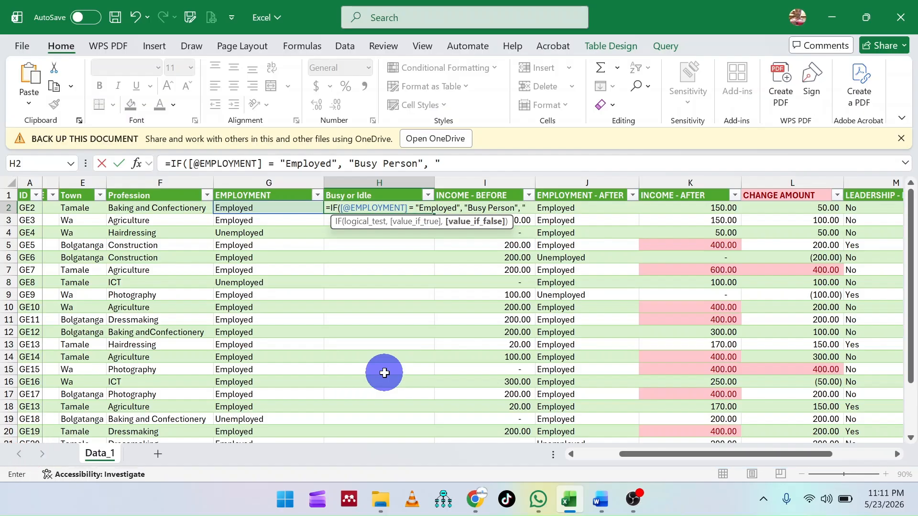
type("Idle")
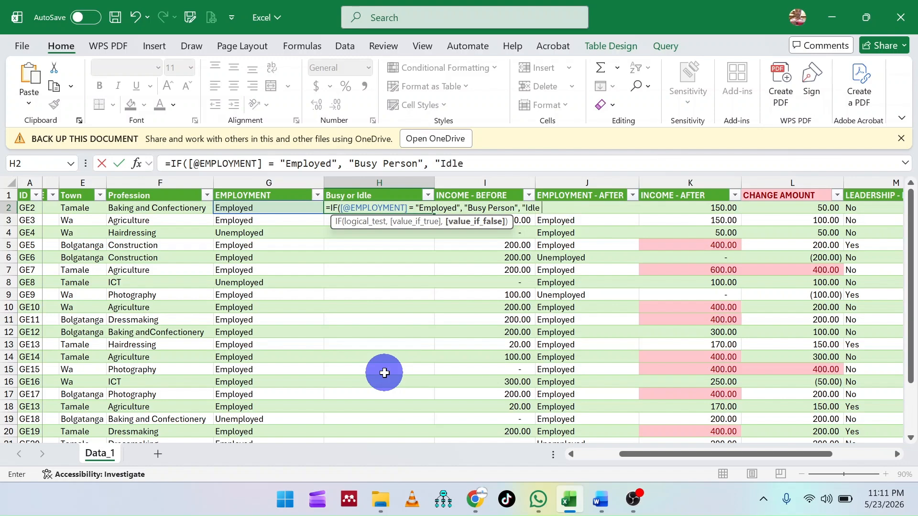
type(" Persp")
key("BackSpace")
type("on")
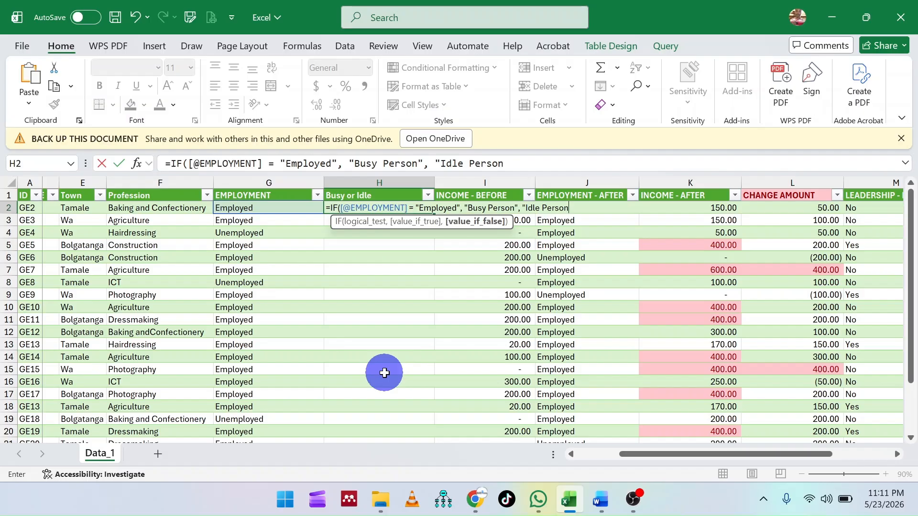
type("\")")
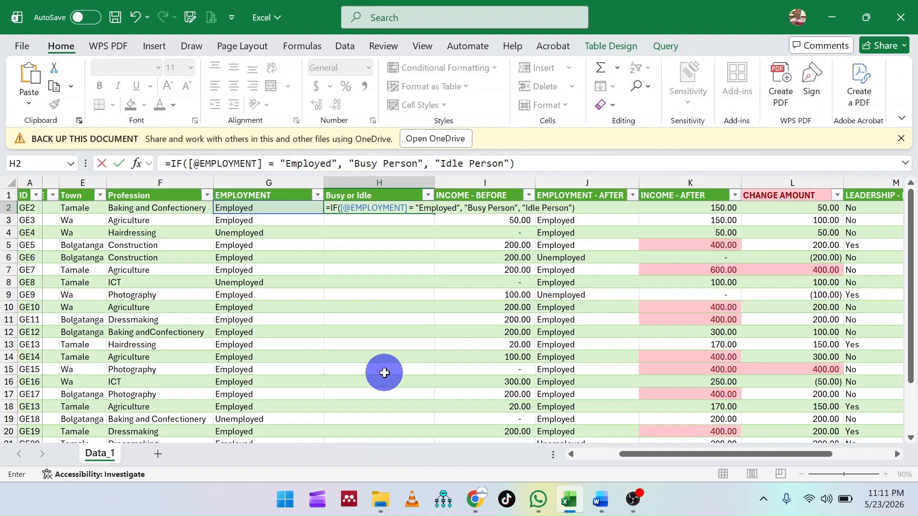
key("Return")
key("Down")
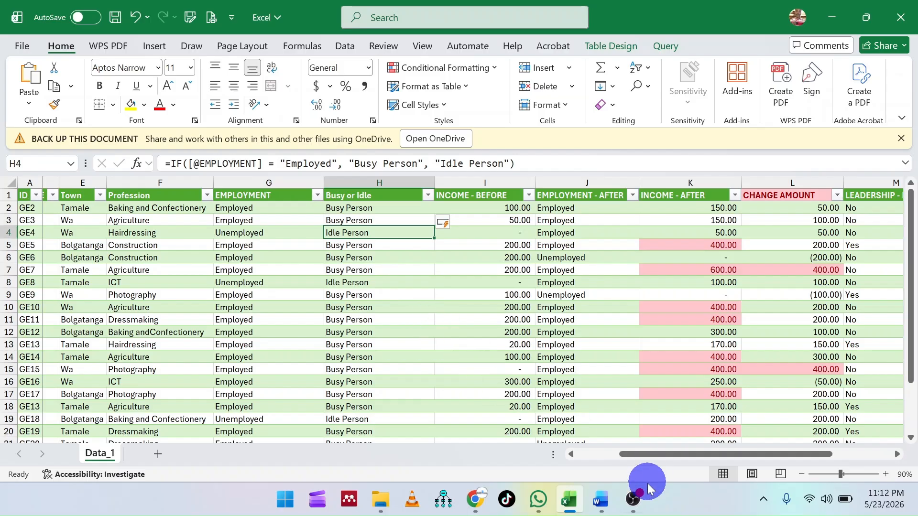
- Review the filled Busy or Idle column, the averages below the table and the INCOME - AFTER amounts
left_click(478, 340)
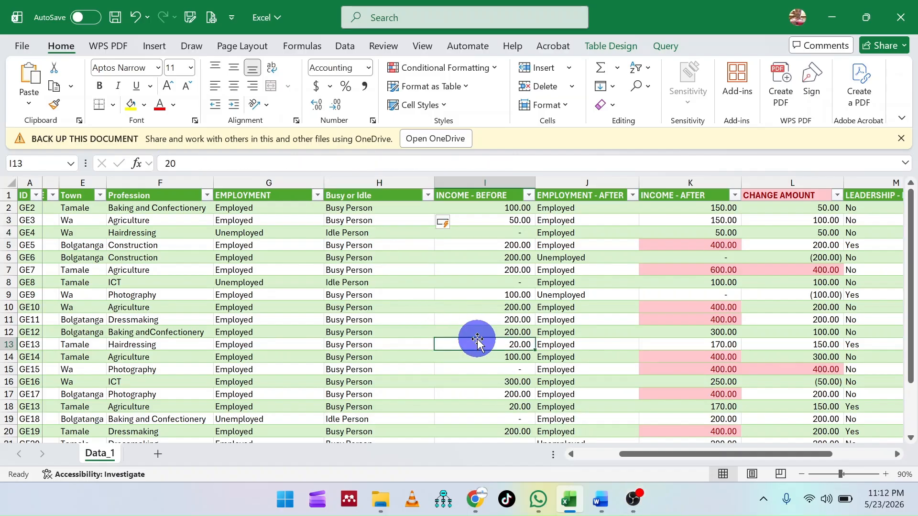
scroll(484, 336, "down", 1)
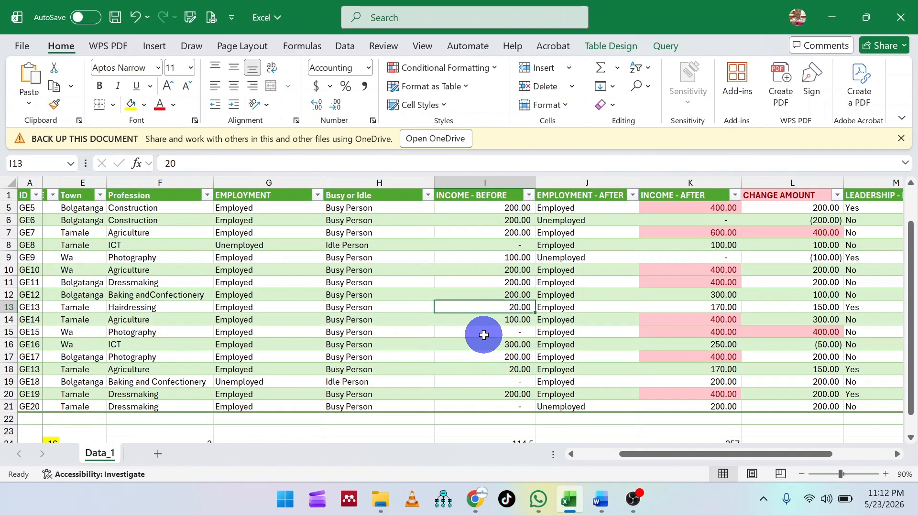
scroll(521, 386, "down", 1)
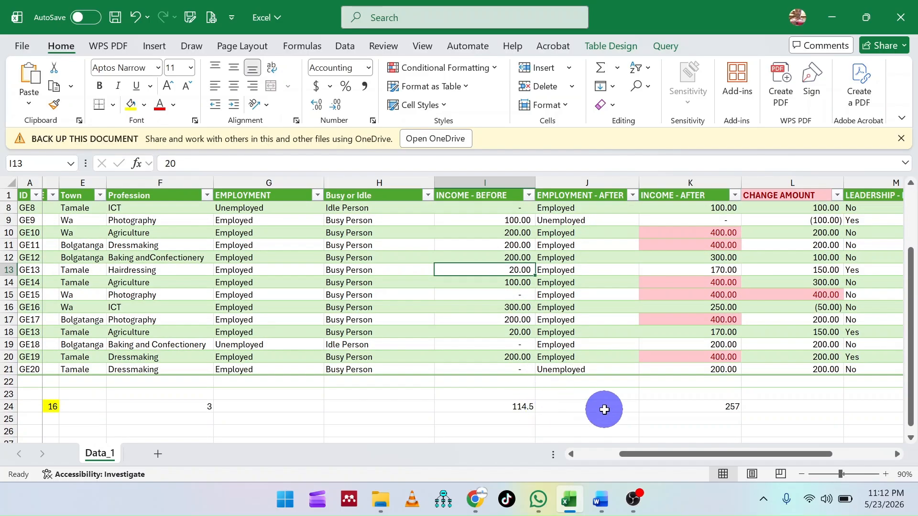
left_click_drag(702, 449, 779, 451)
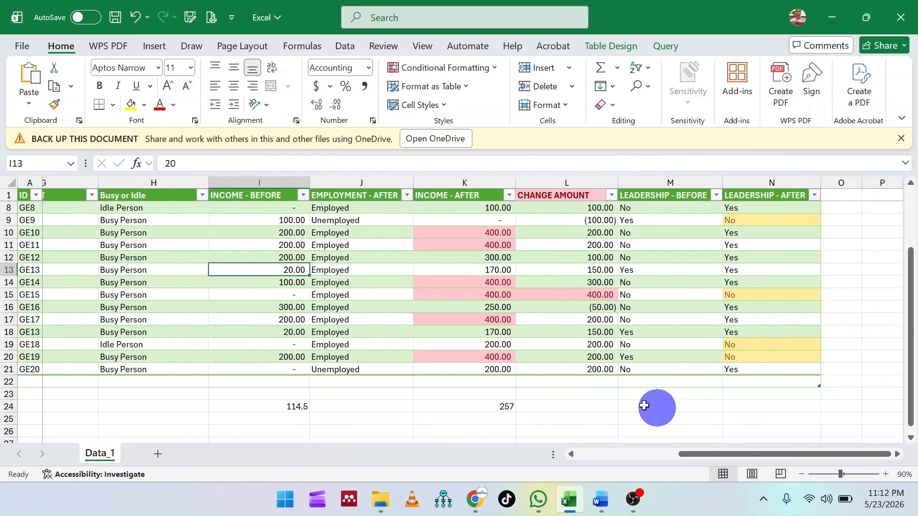
left_click(588, 394)
scroll(587, 395, "up", 2)
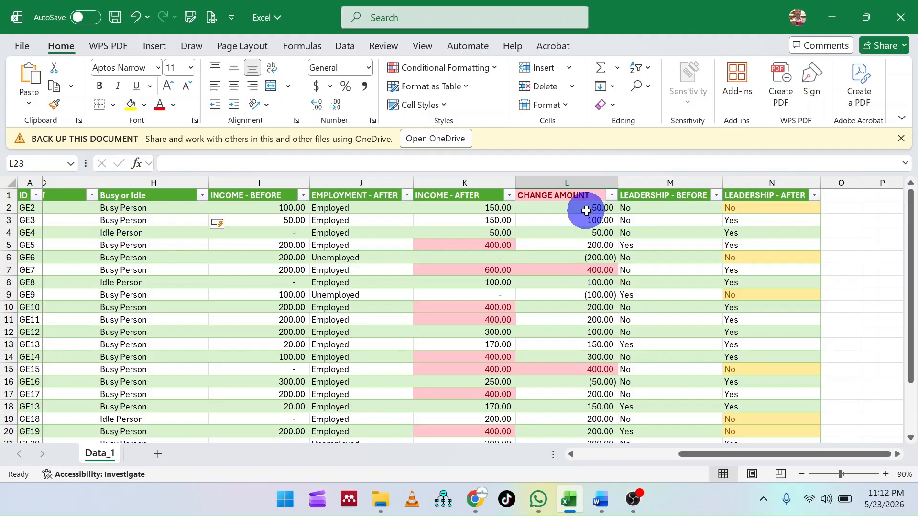
left_click(477, 211)
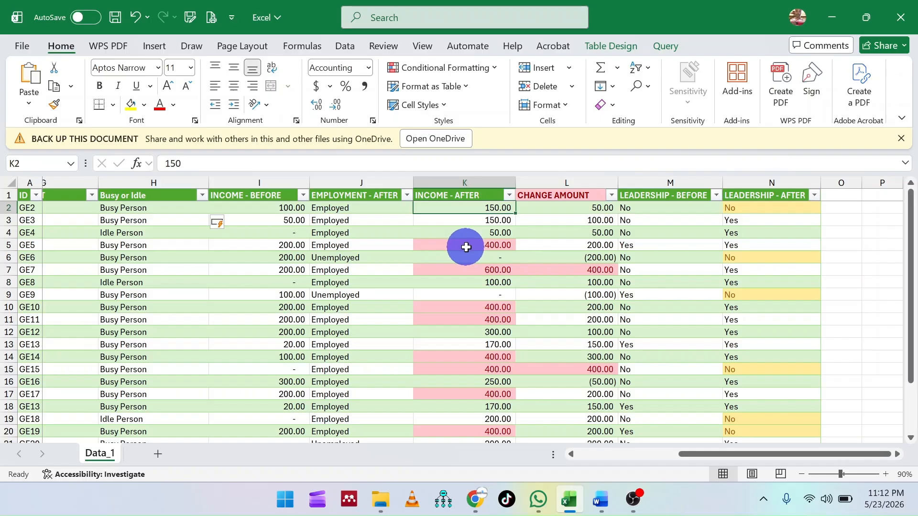
left_click(465, 244)
scroll(467, 234, "down", 5)
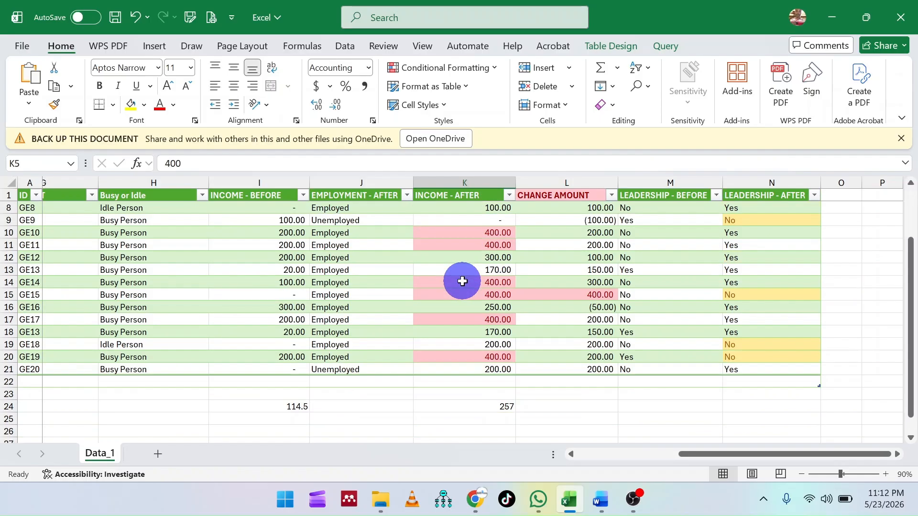
scroll(462, 281, "up", 5)
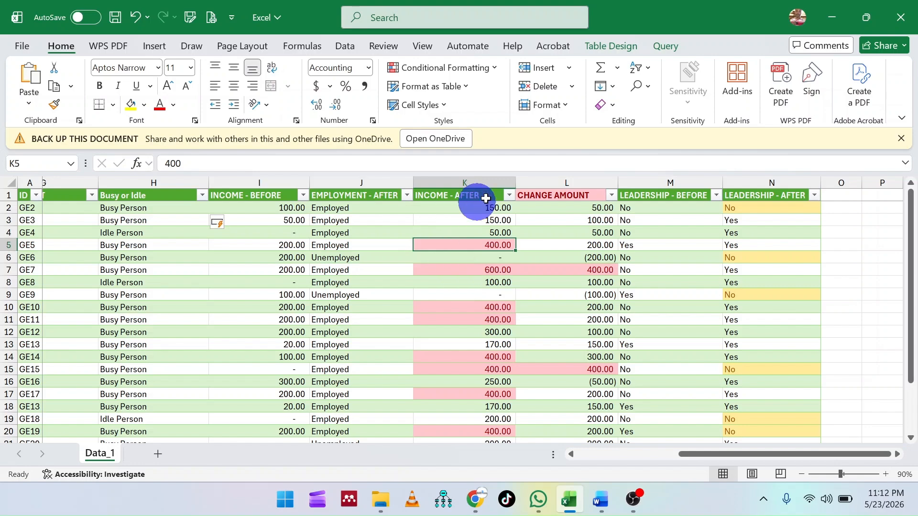
- Insert a new table column before CHANGE AMOUNT and title it "Poor or Rich"
left_click(555, 183)
right_click(555, 182)
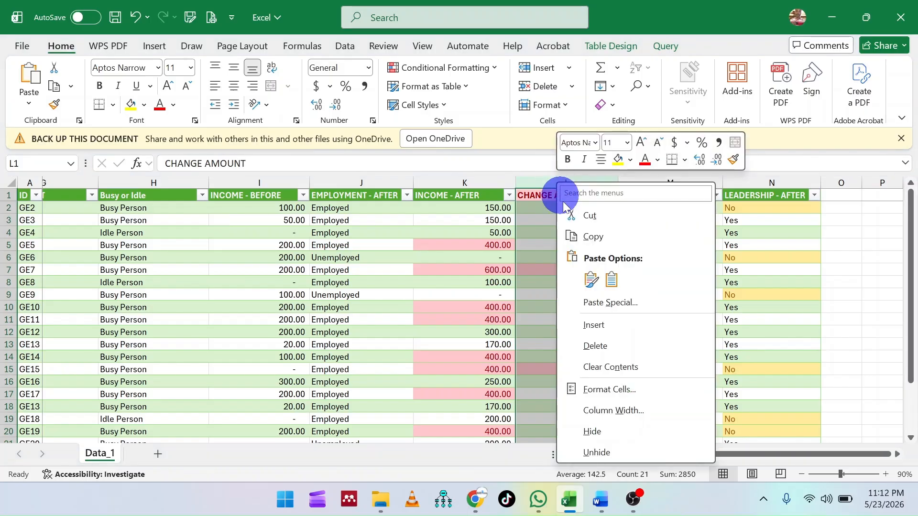
left_click(601, 325)
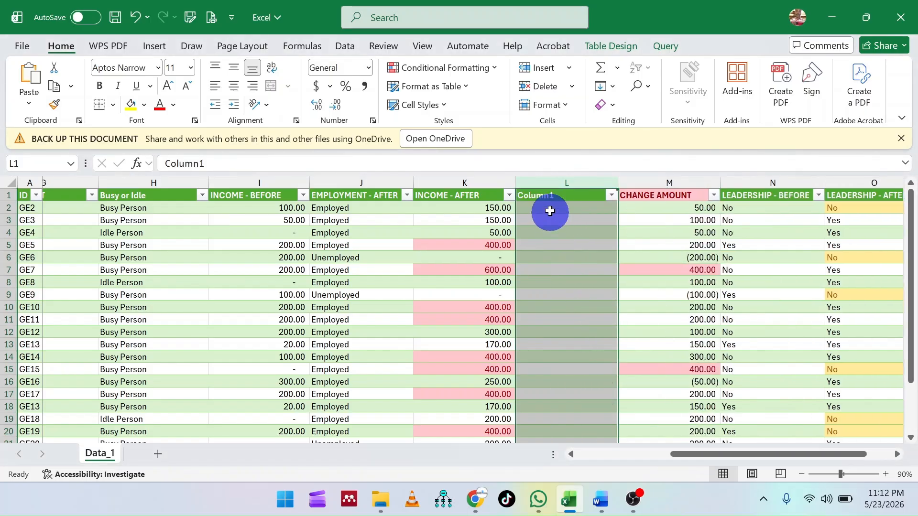
double_click(549, 195)
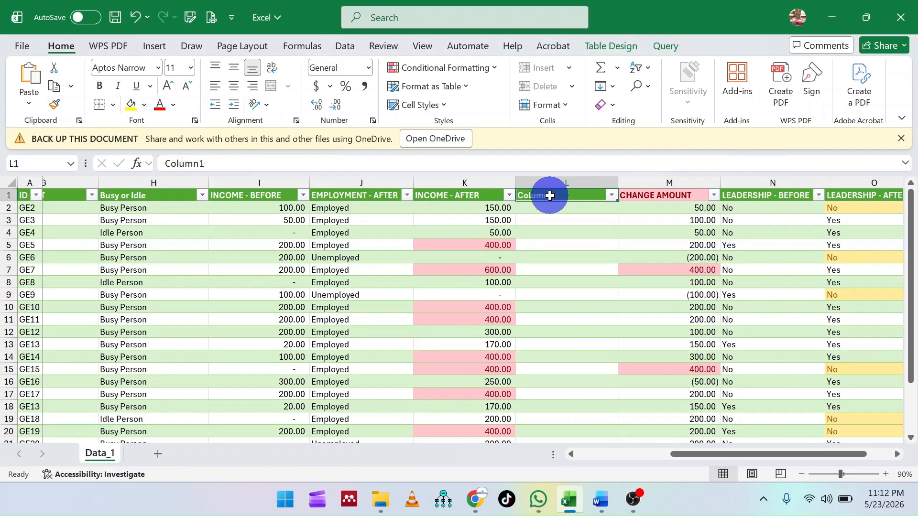
type("Poor")
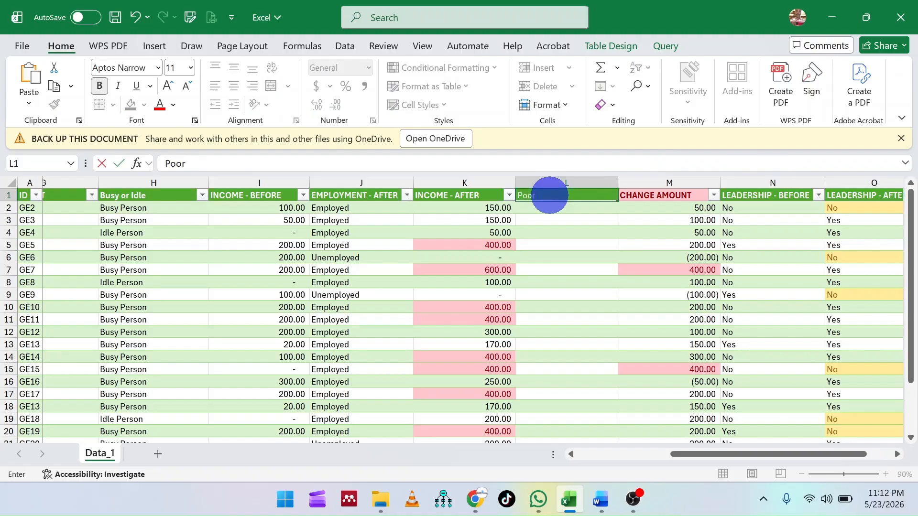
type(" or Rich")
key("Return")
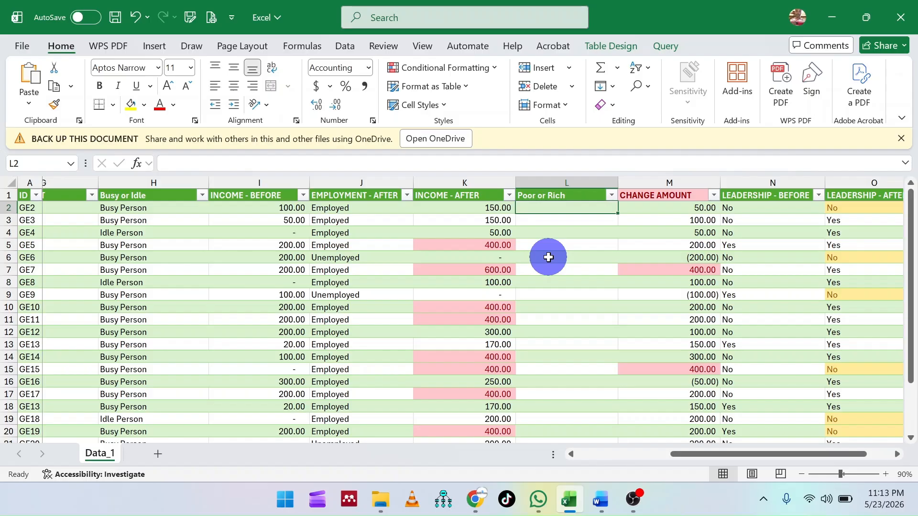
- Start an IF formula in cell L2 that tests whether the row's INCOME - AFTER value is less than 100
type("=")
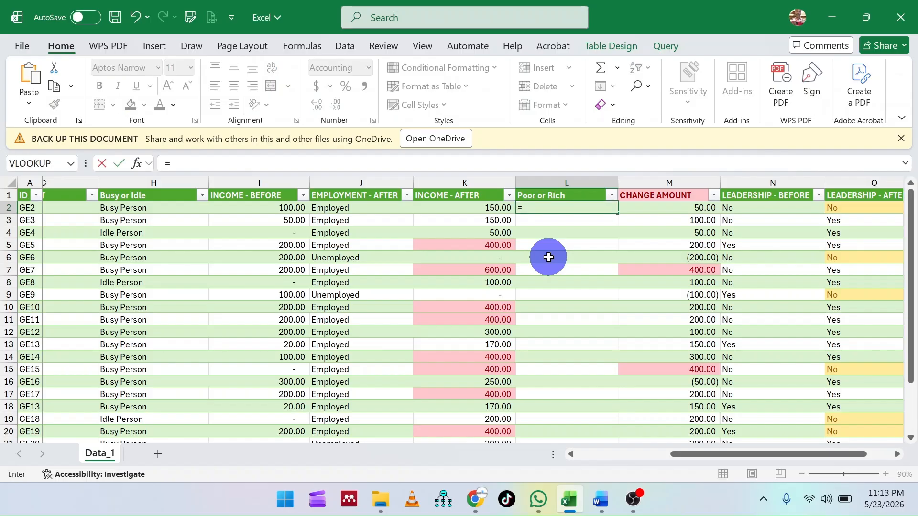
type("if")
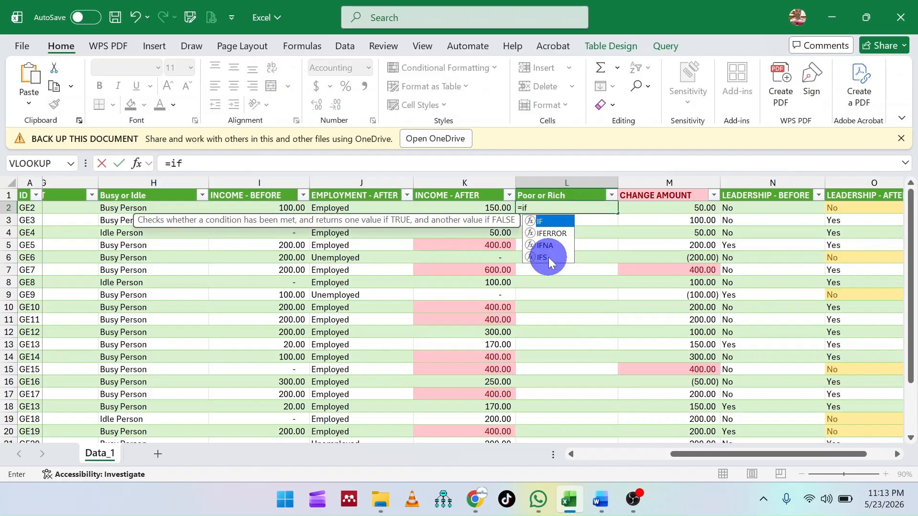
double_click(543, 221)
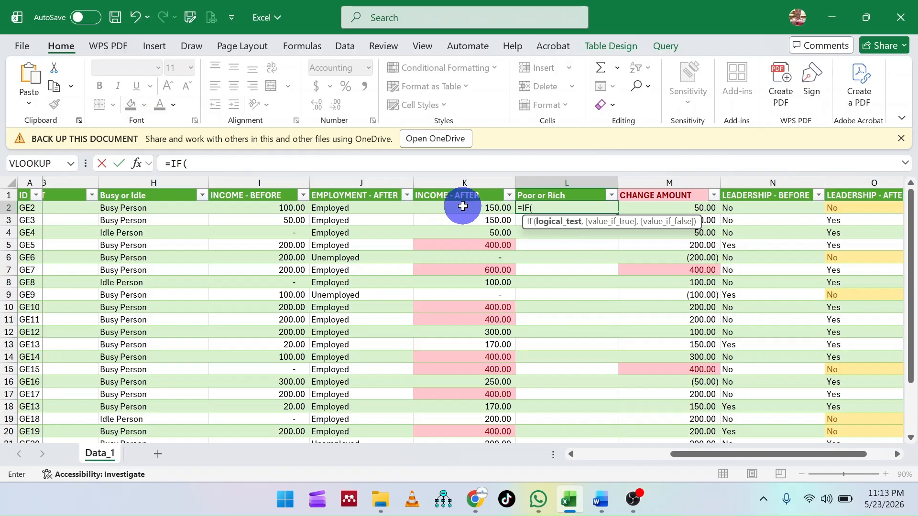
left_click(463, 206)
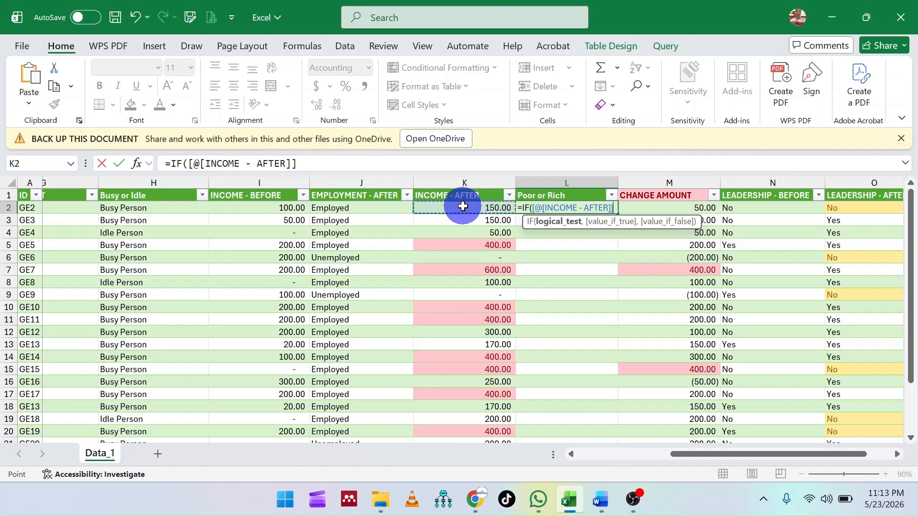
type("<")
type(" <")
type("1")
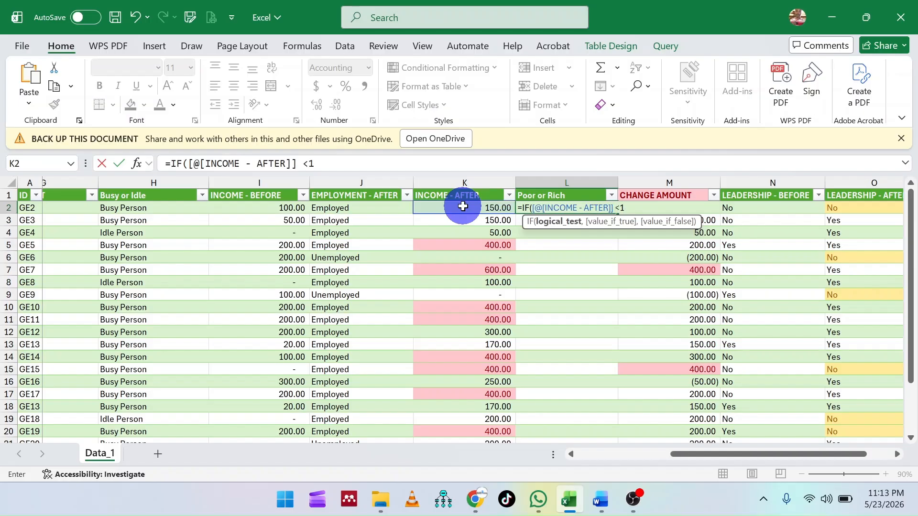
type("00,")
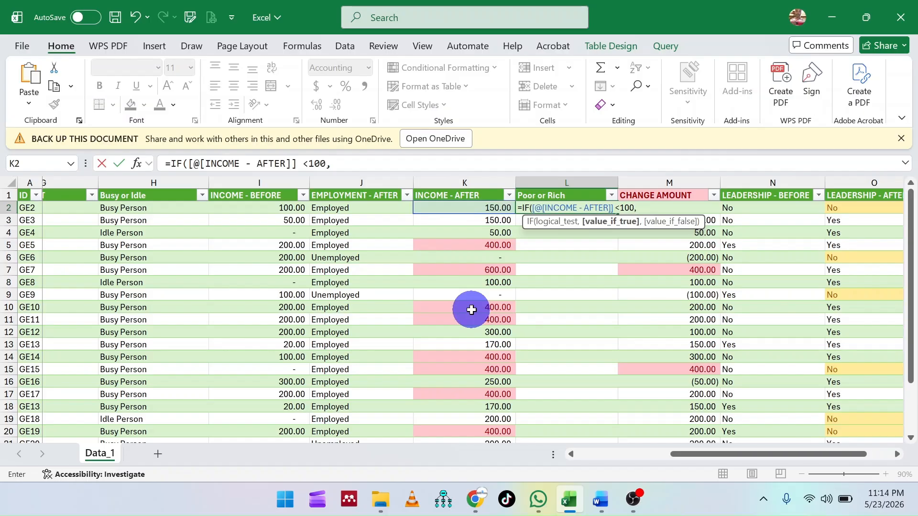
- Complete the L2 formula to return "Poor Person" when true and "Rich Person" when false, and fill the column
type("\"")
type("Poor Person")
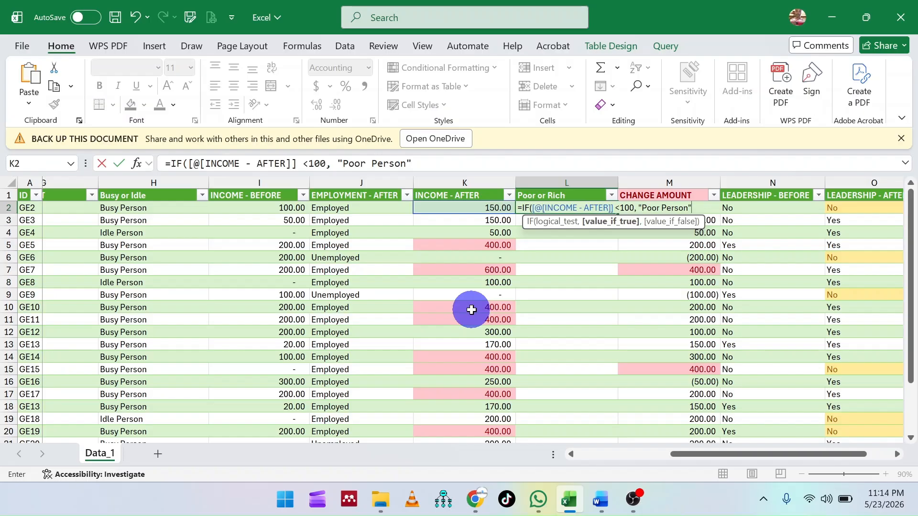
type(",")
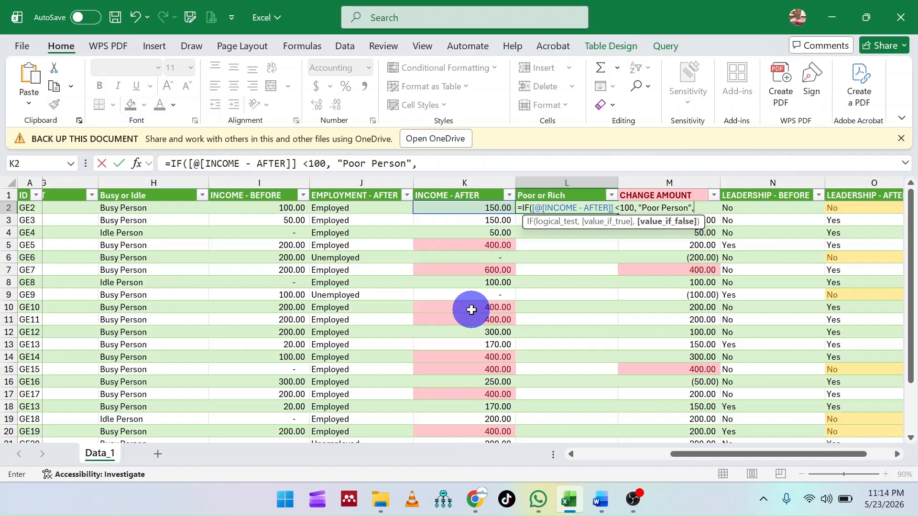
type(" \"Rich Person\"")
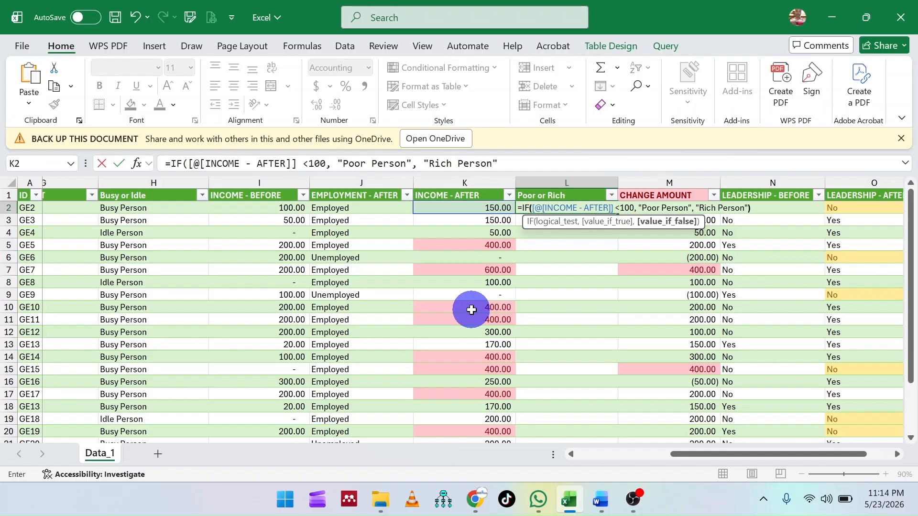
type(")")
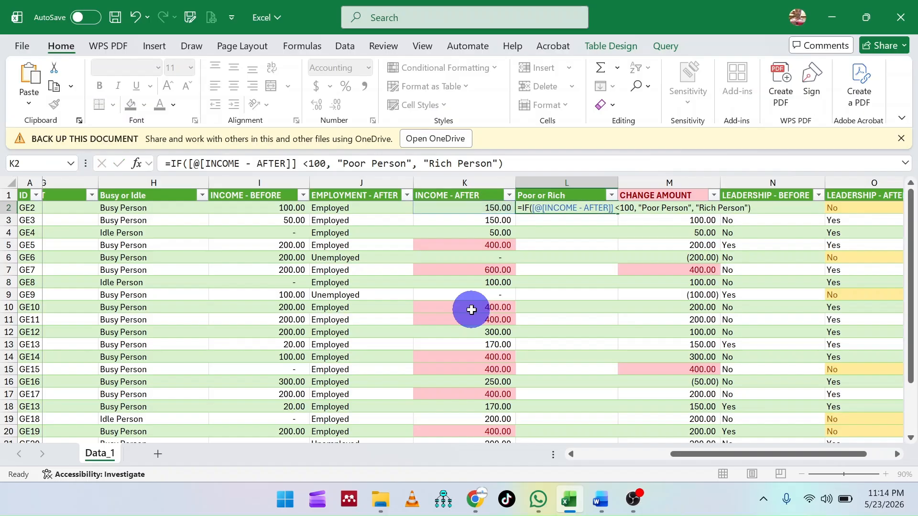
key("Return")
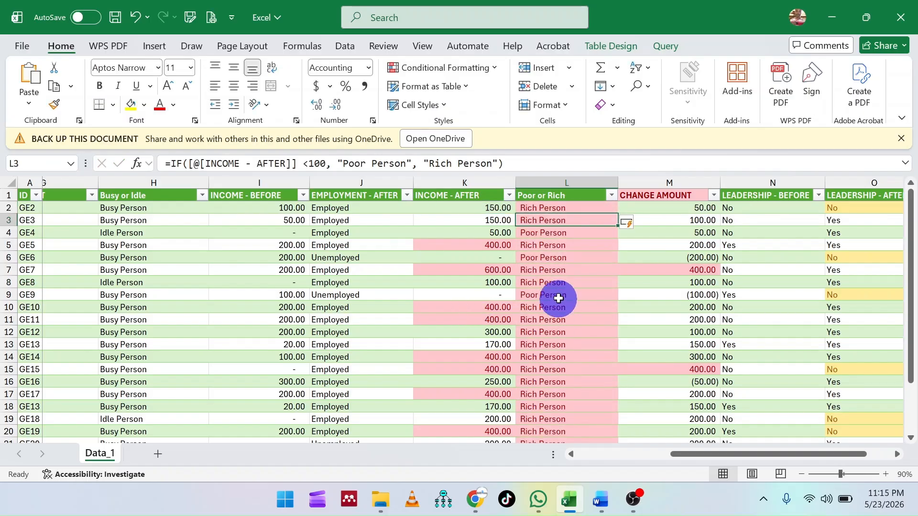
- Check the Poor or Rich classifications down the table against the INCOME - AFTER amounts
left_click(550, 282)
left_click(557, 319)
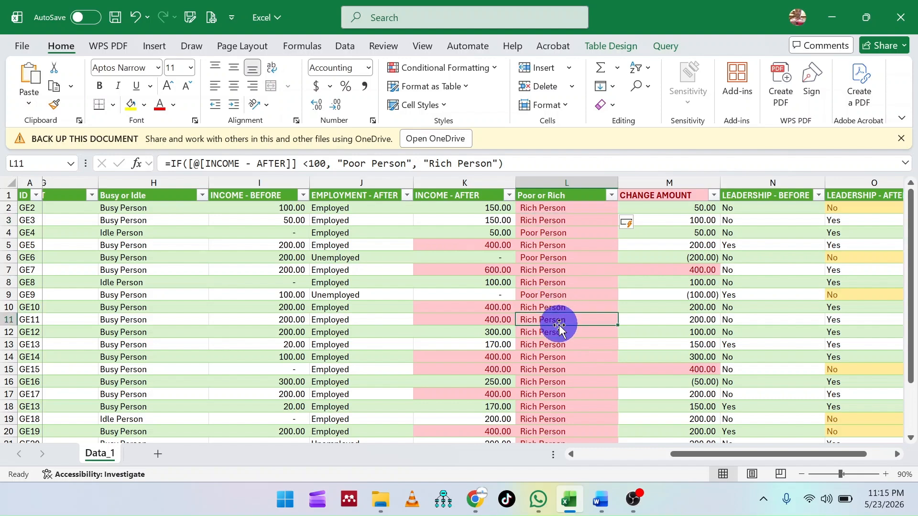
left_click(555, 359)
scroll(553, 362, "down", 2)
scroll(553, 361, "down", 2)
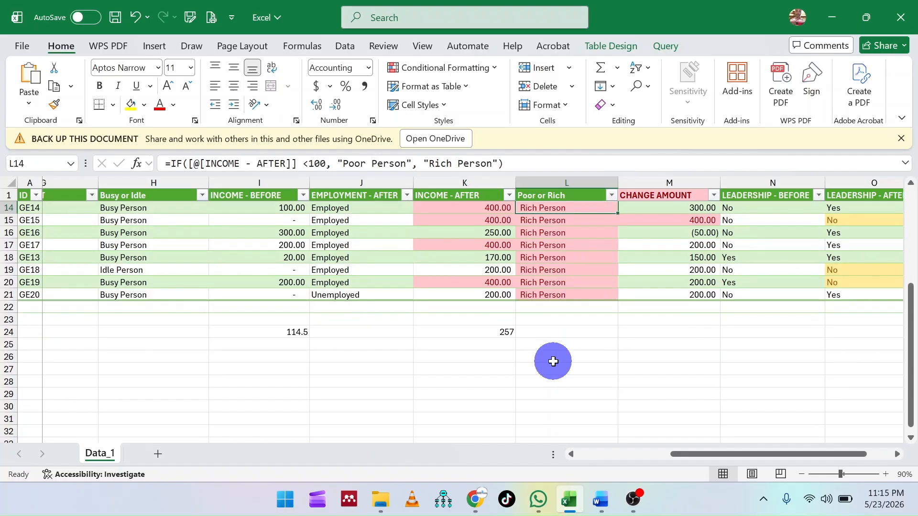
scroll(553, 362, "up", 4)
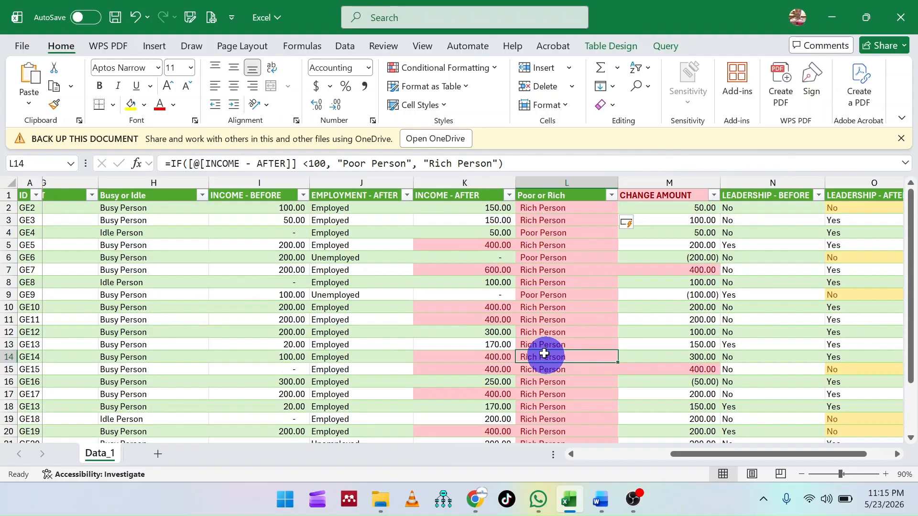
left_click(479, 206)
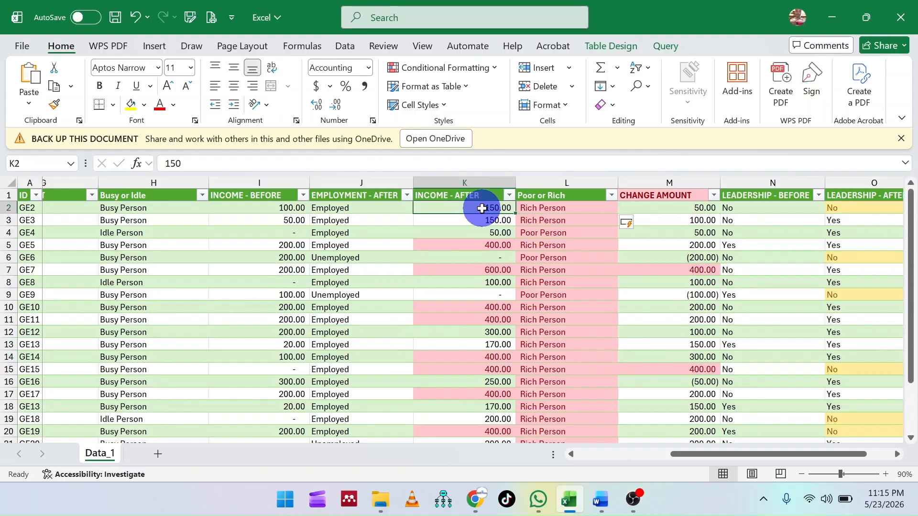
- Compare the Poor or Rich labels in rows 2, 4, 5 and 9 with their INCOME - AFTER amounts
left_click(557, 207)
left_click(543, 231)
left_click(483, 231)
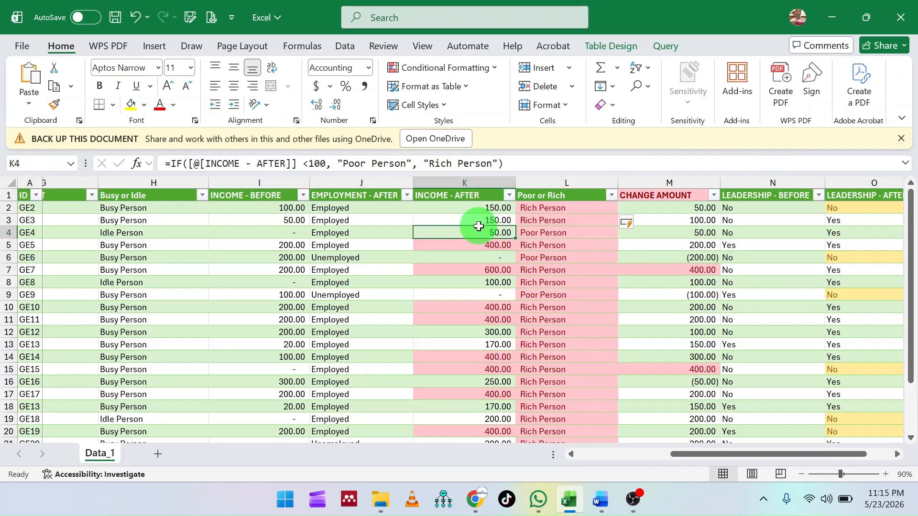
left_click(540, 231)
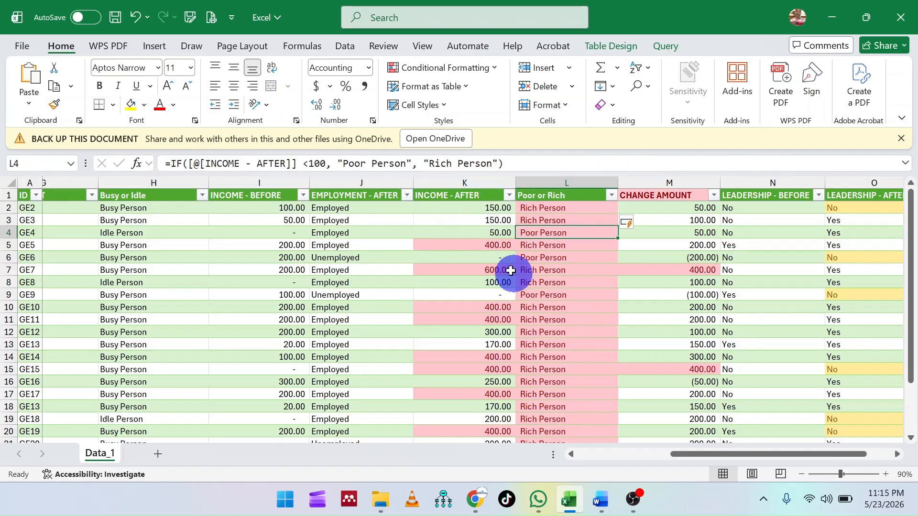
left_click(480, 247)
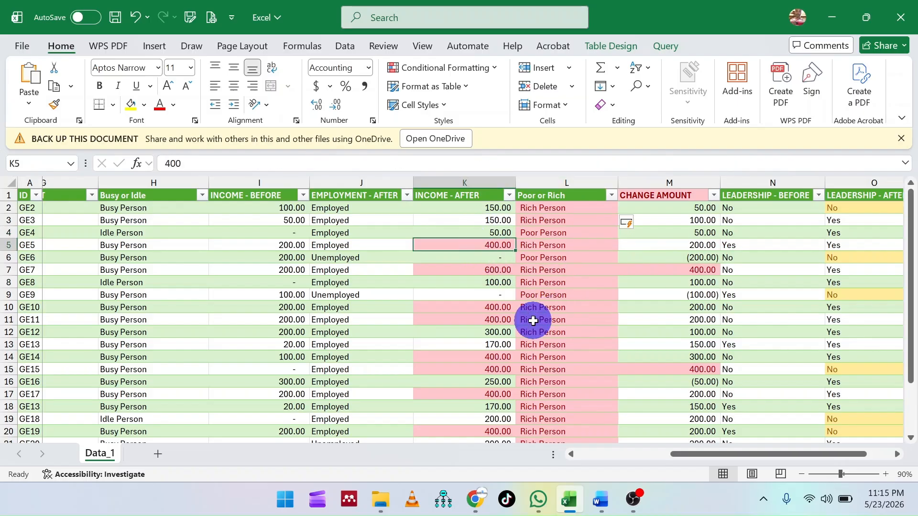
left_click(481, 296)
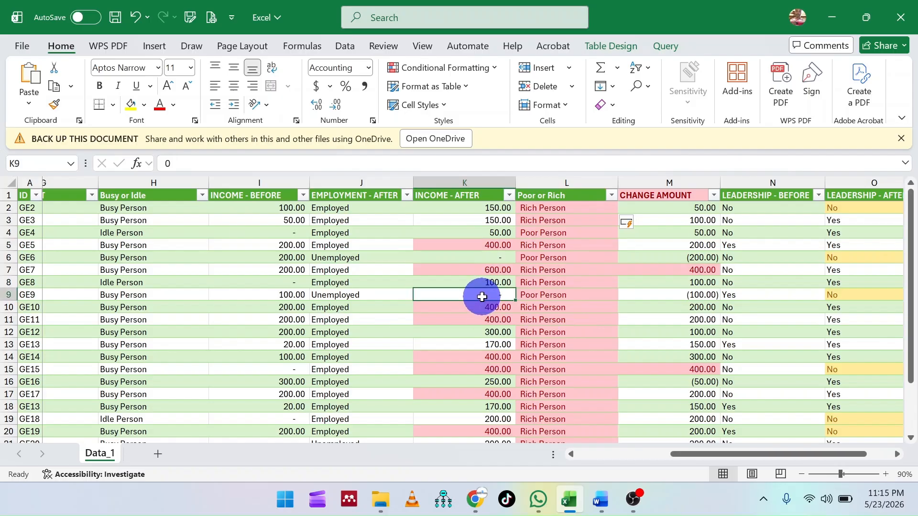
left_click(525, 295)
scroll(551, 349, "down", 1)
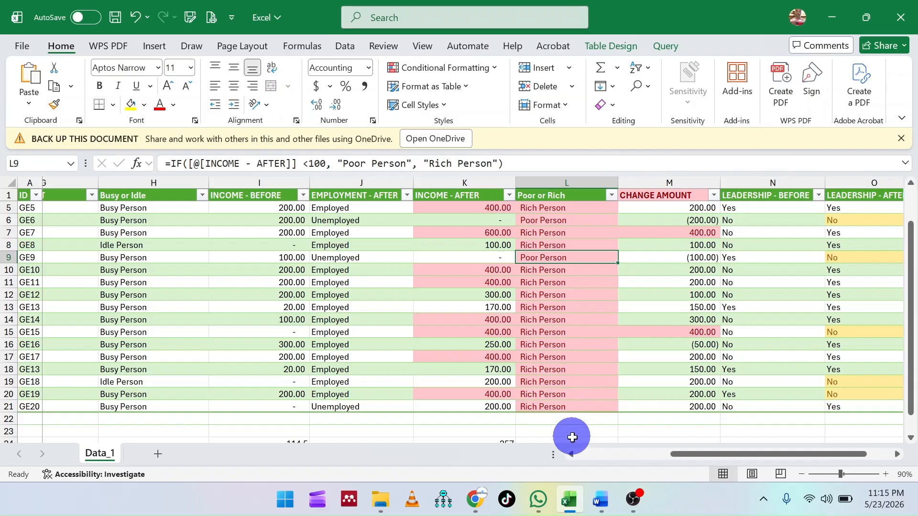
left_click(634, 495)
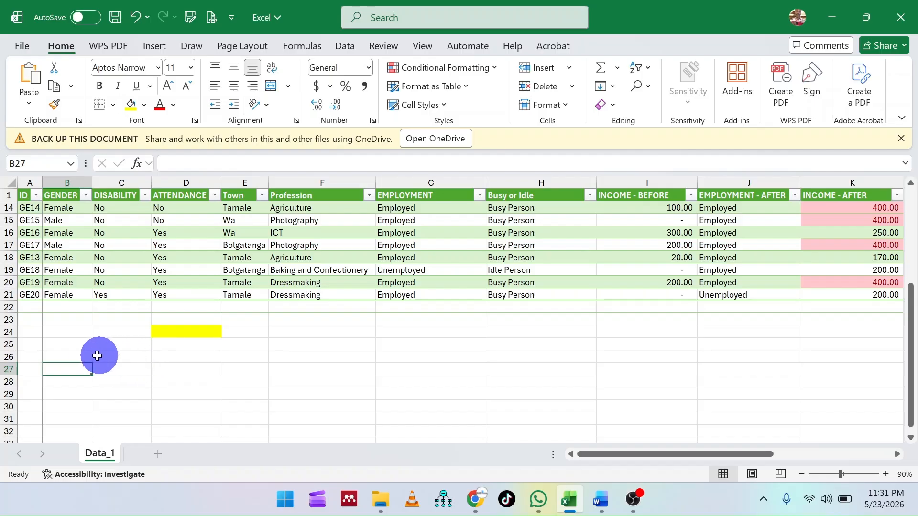
- Examine the respondent codes in the ID column, including GE5 and GE7
scroll(93, 356, "up", 4)
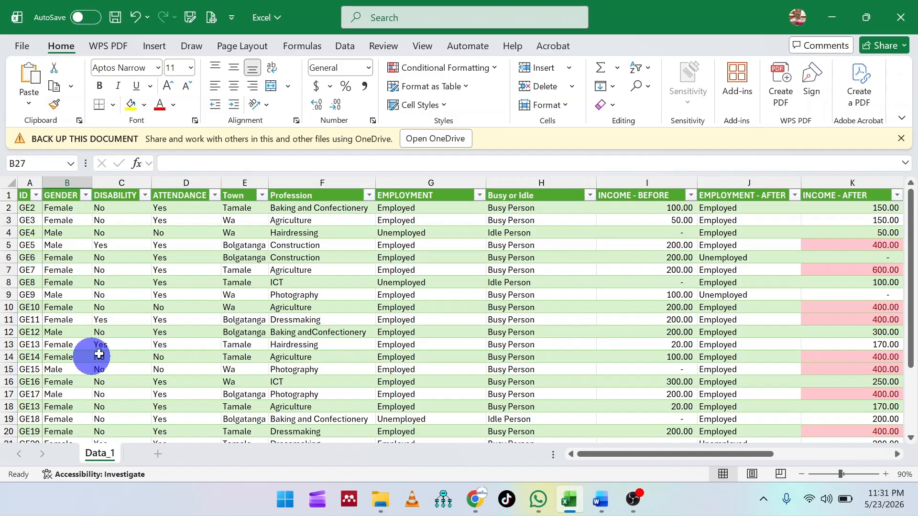
left_click(26, 182)
scroll(25, 283, "down", 5)
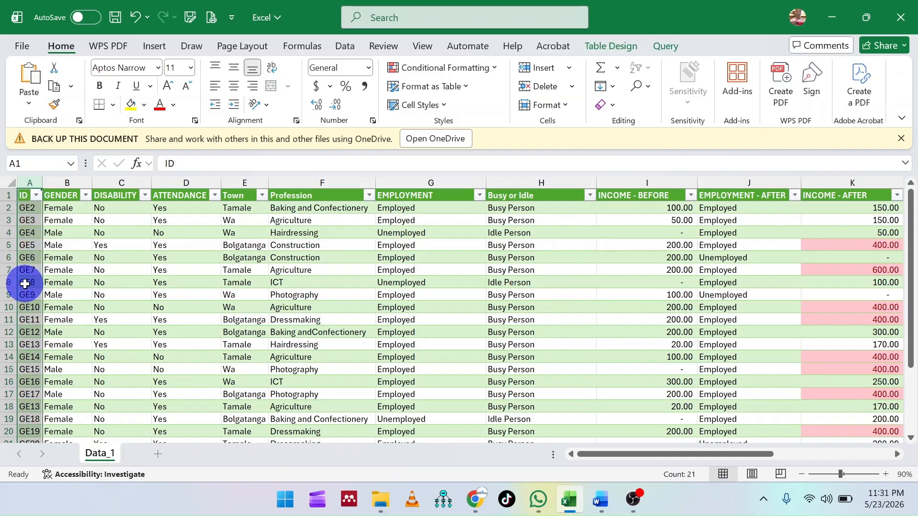
scroll(25, 284, "up", 5)
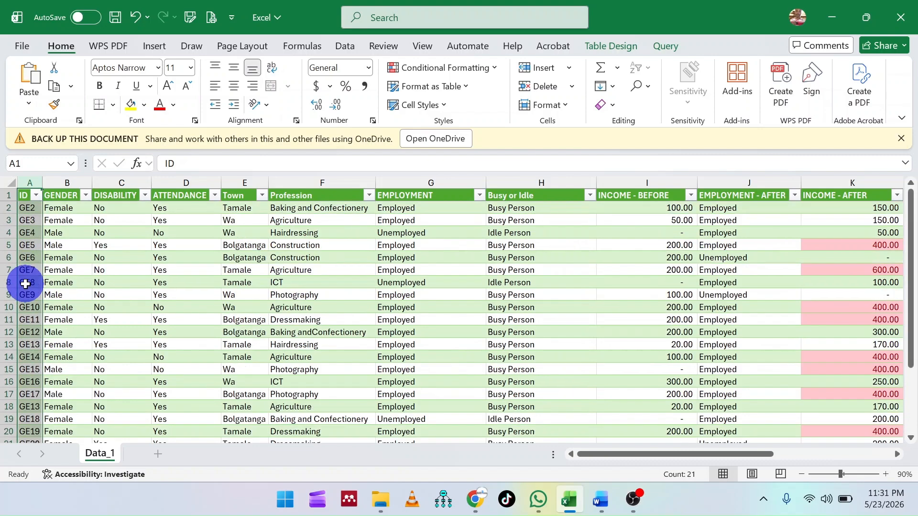
left_click(28, 244)
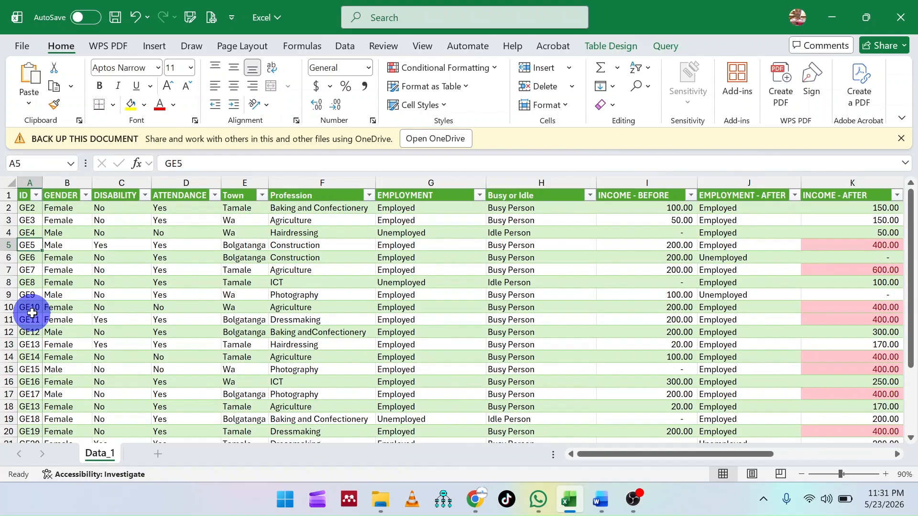
left_click(26, 268)
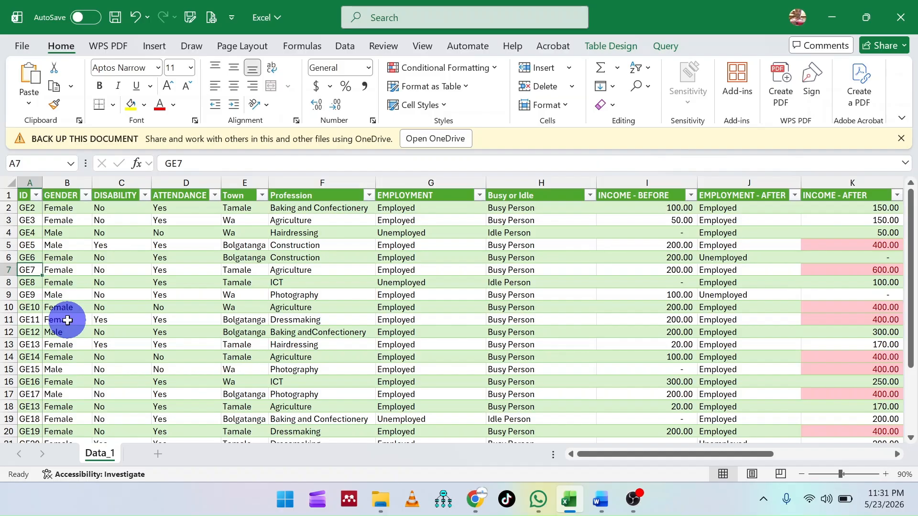
- Start an XLOOKUP formula in cell B25, below the table, with "GE7" as the lookup value
scroll(110, 323, "down", 5)
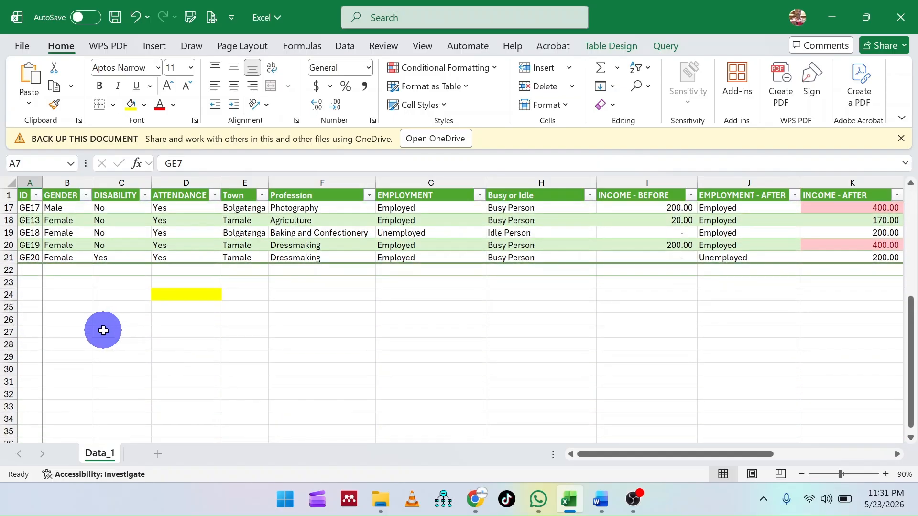
left_click(78, 312)
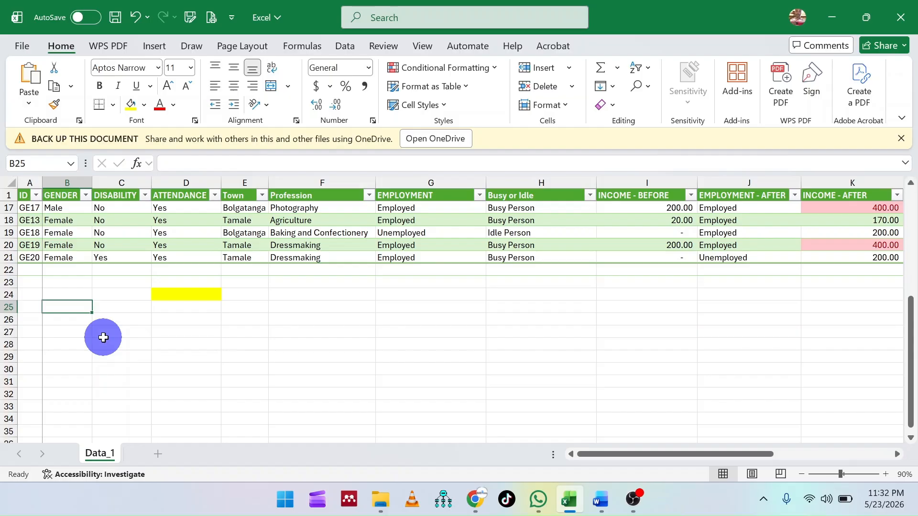
type("=")
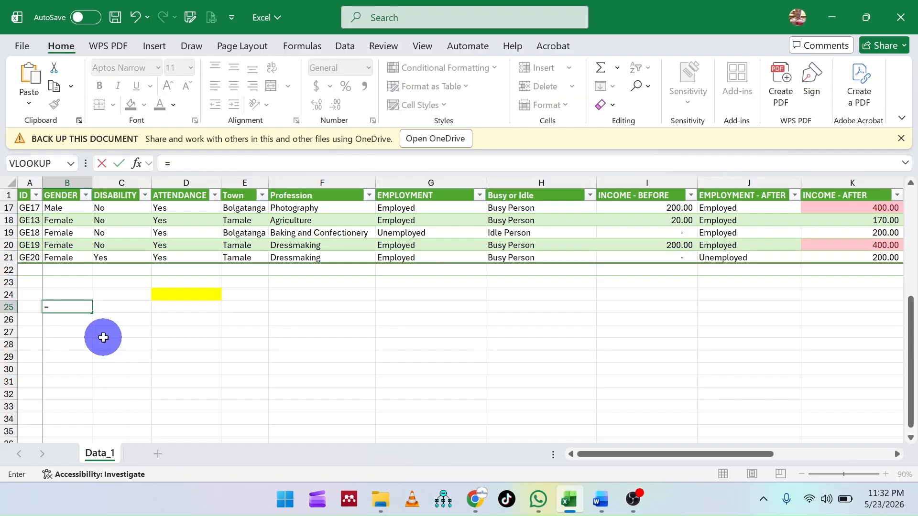
type("XL")
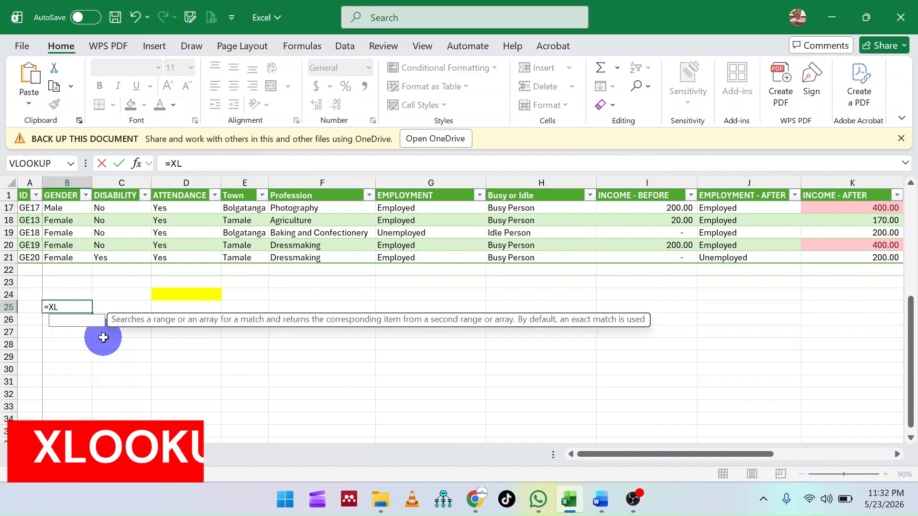
type("OO")
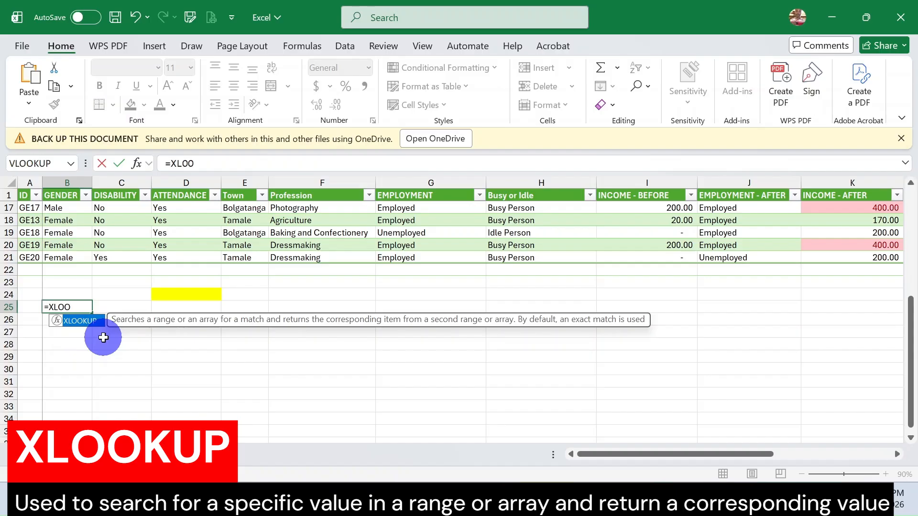
double_click(83, 325)
scroll(79, 232, "up", 5)
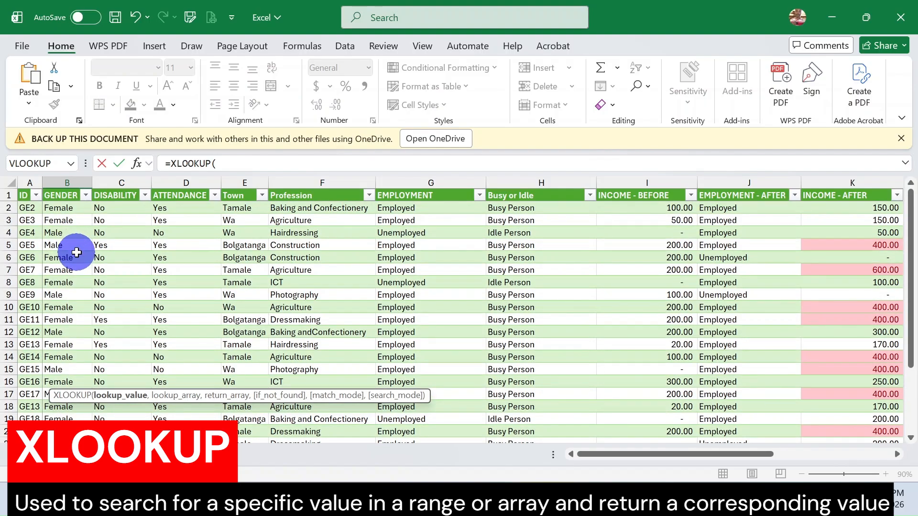
type("\"G")
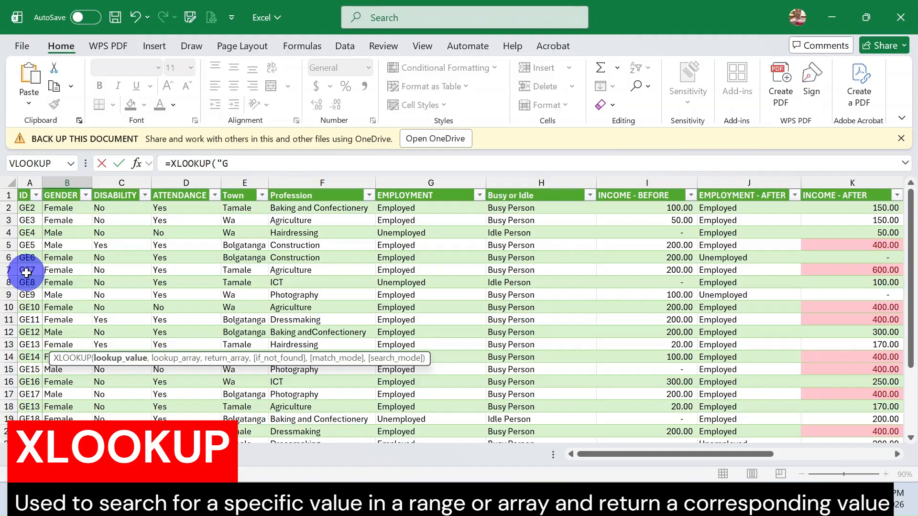
type("E7\",")
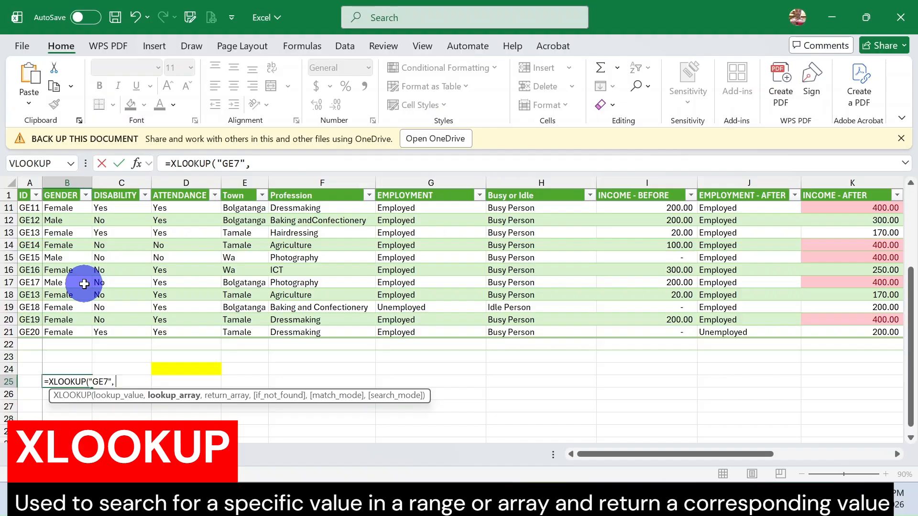
- Set the XLOOKUP lookup array to all entries of the table's ID column, Sheet1[ID]
scroll(84, 284, "up", 3)
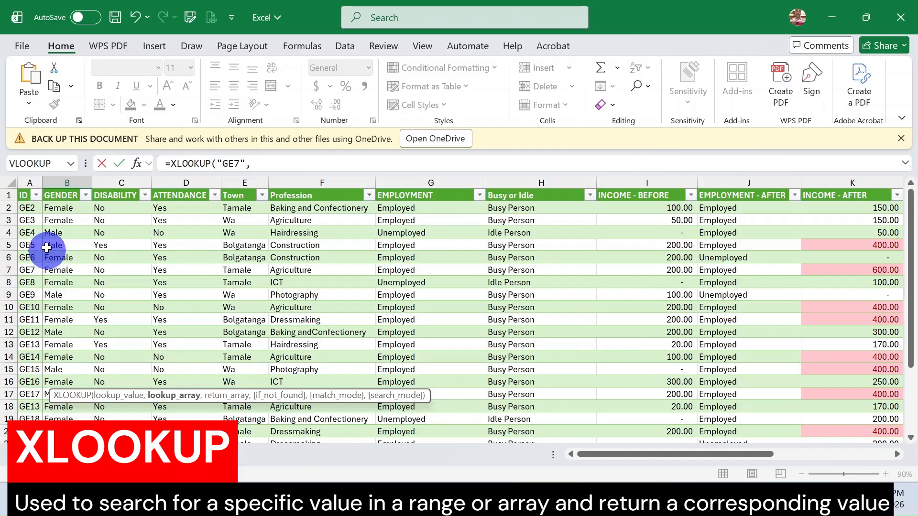
left_click_drag(26, 206, 29, 405)
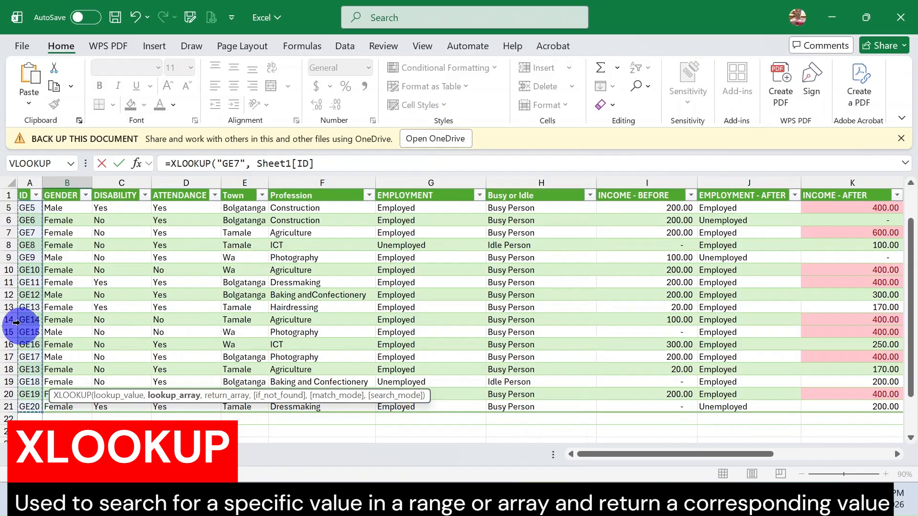
scroll(23, 297, "up", 1)
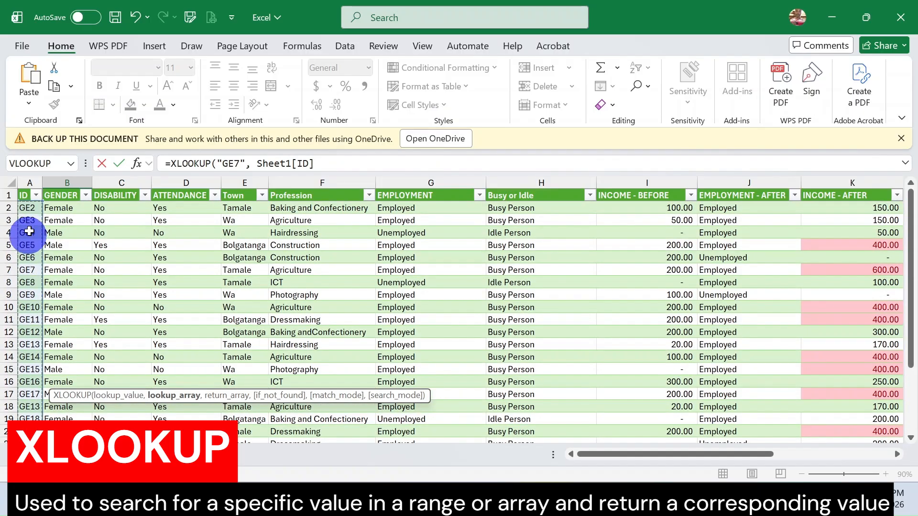
scroll(22, 287, "down", 2)
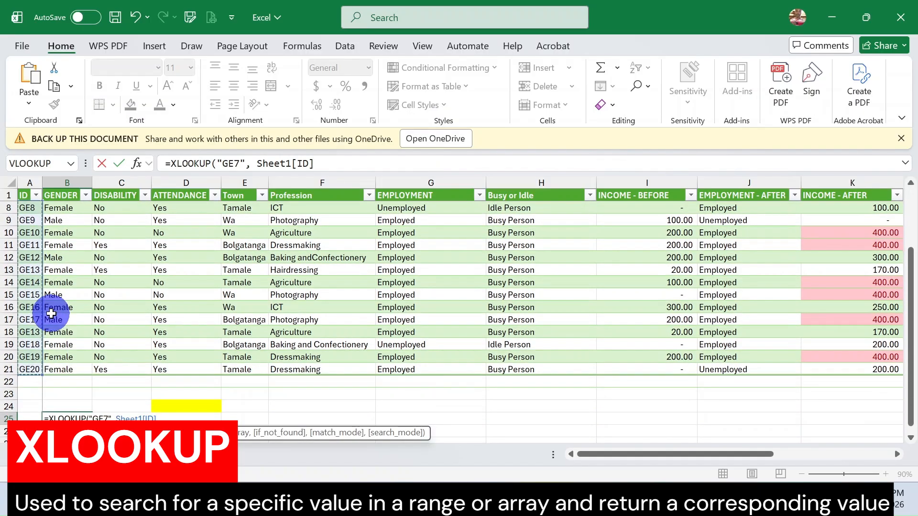
type(",")
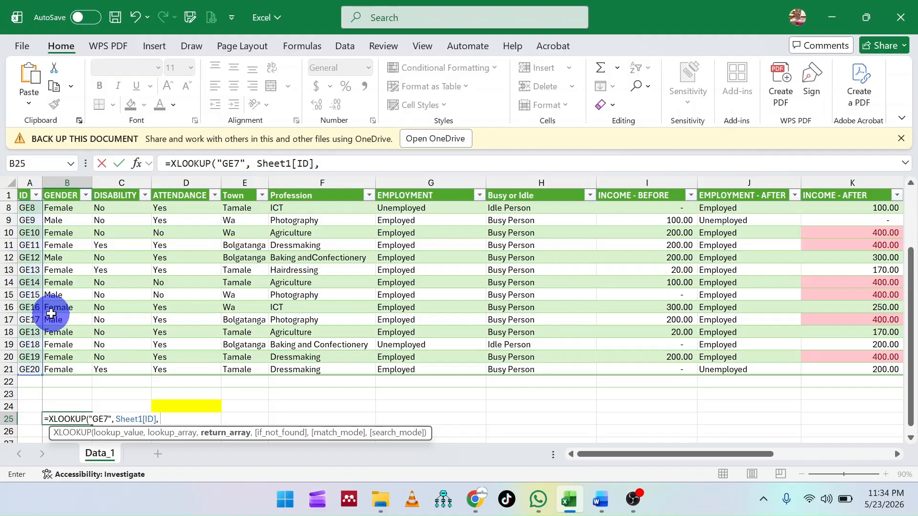
- Set the return array to the table's Profession column, Sheet1[Profession], and complete the XLOOKUP formula
scroll(215, 266, "up", 2)
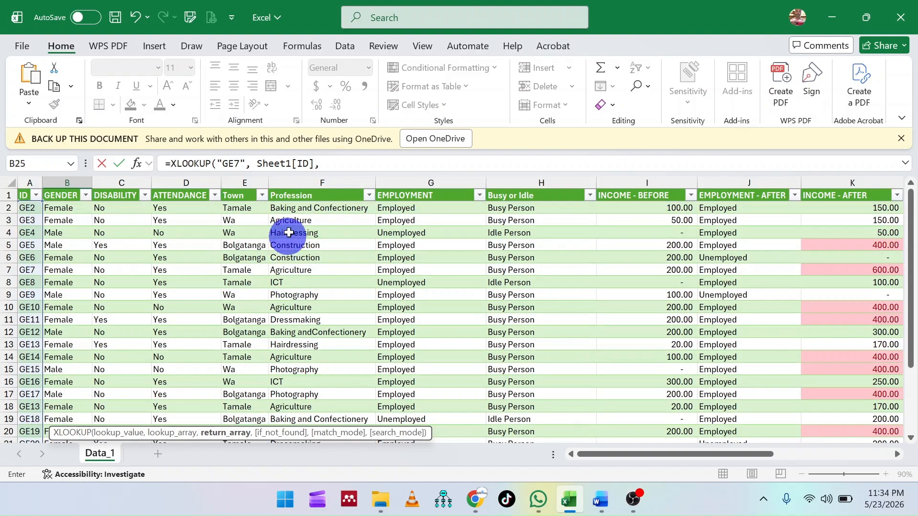
left_click_drag(290, 207, 306, 386)
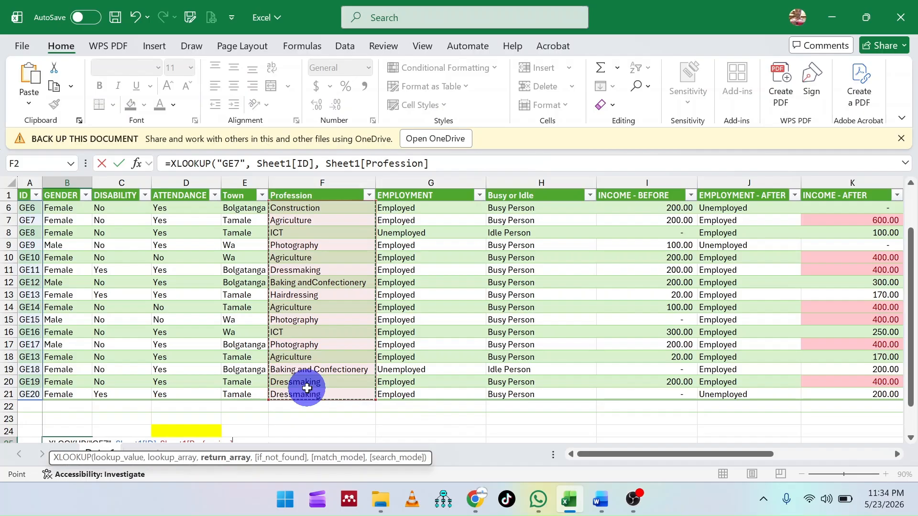
type(")")
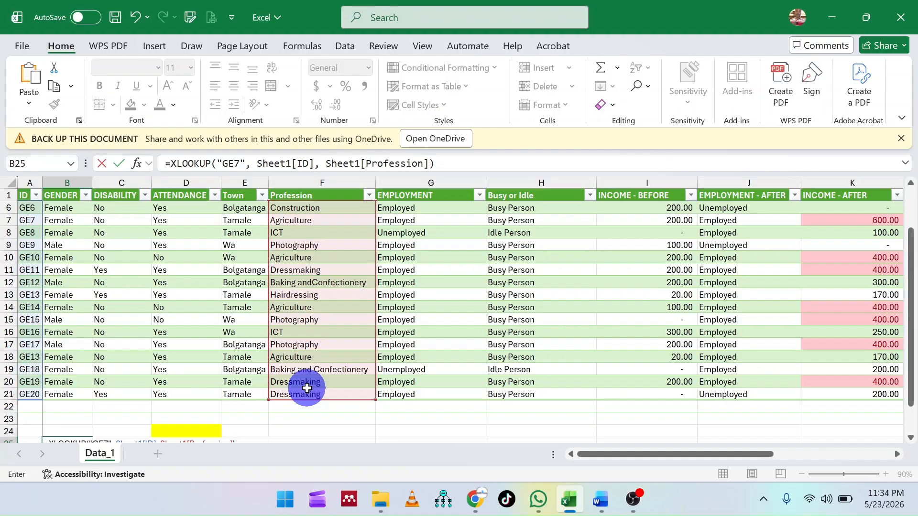
key("Return")
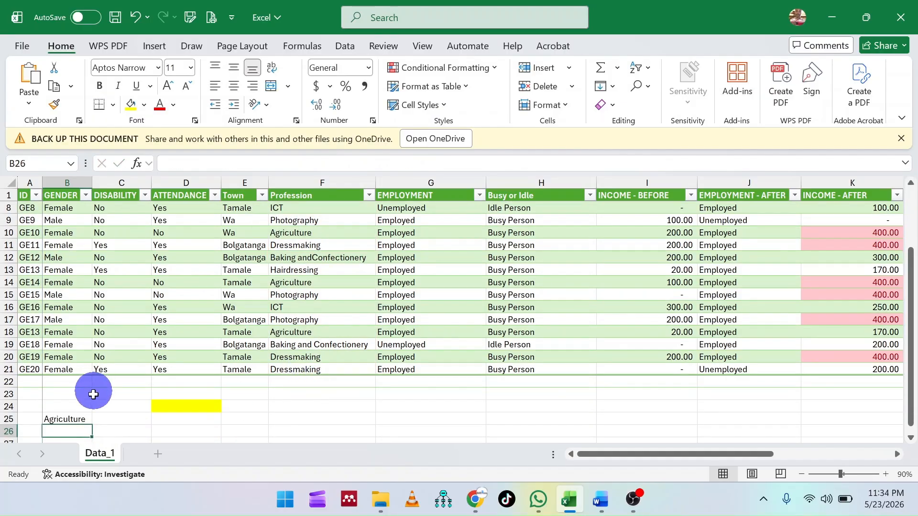
- Fill the whole GE7 row with yellow and check its Profession entry against the lookup formula
left_click(78, 418)
scroll(73, 278, "up", 2)
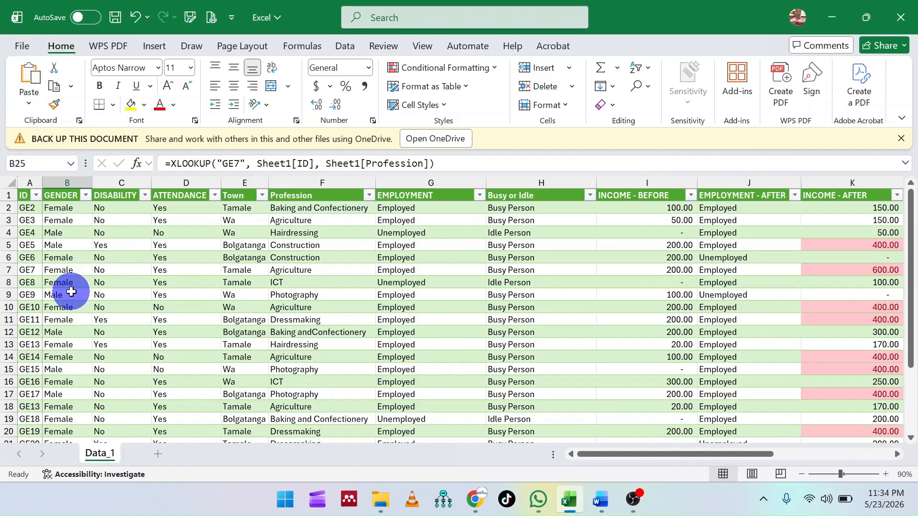
left_click(3, 270)
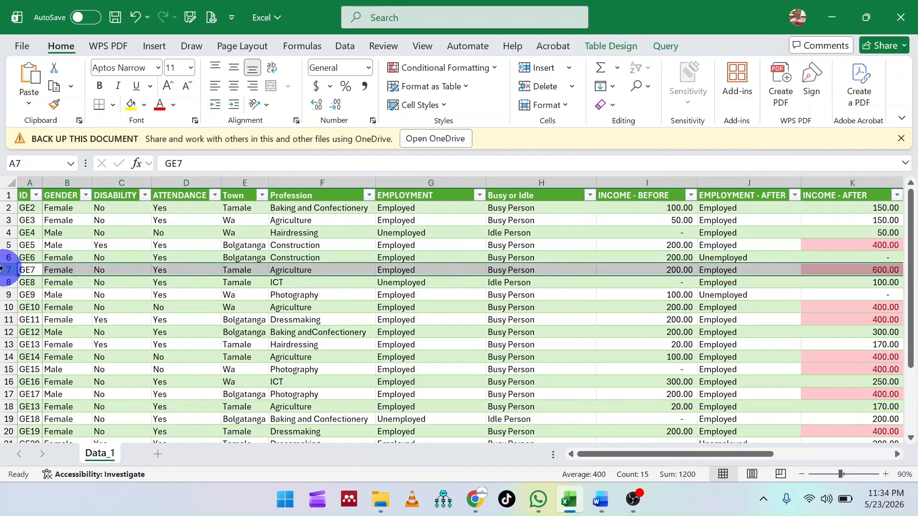
left_click(130, 106)
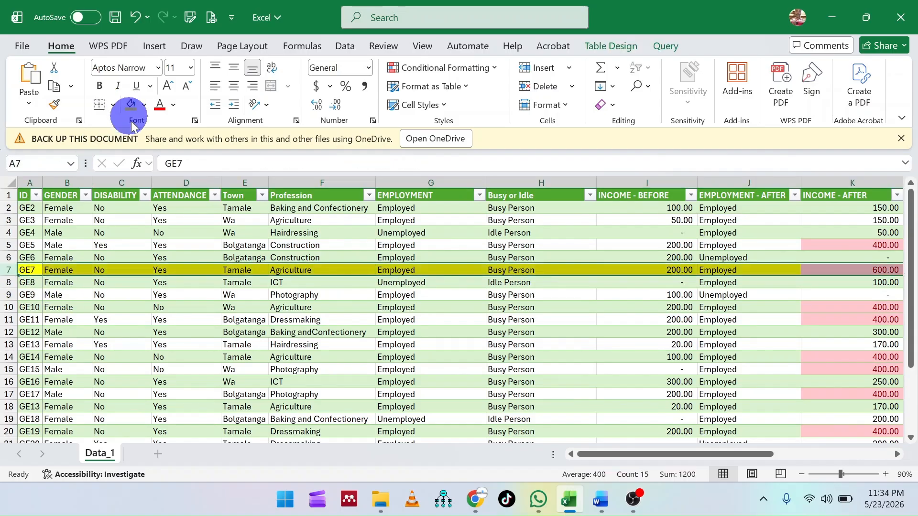
left_click(292, 270)
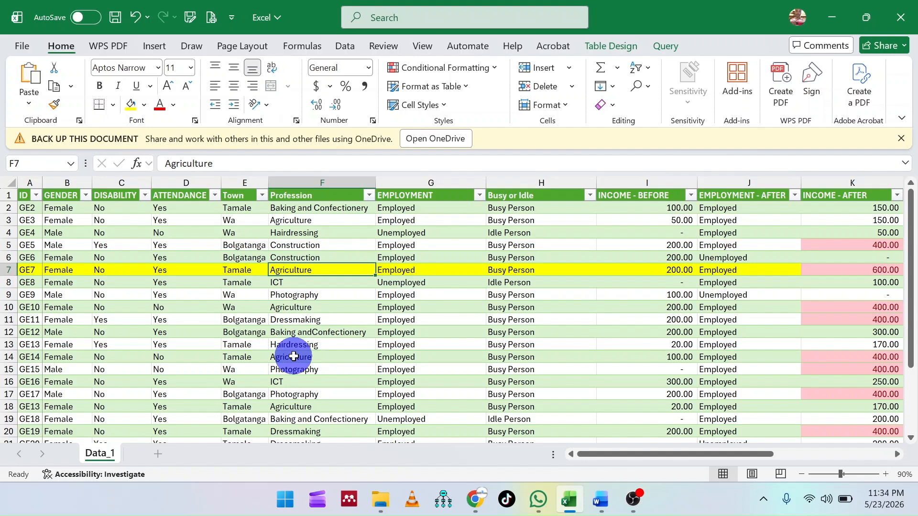
- Change the lookup value of the XLOOKUP formula in cell B25 to "GE9"
scroll(272, 361, "down", 3)
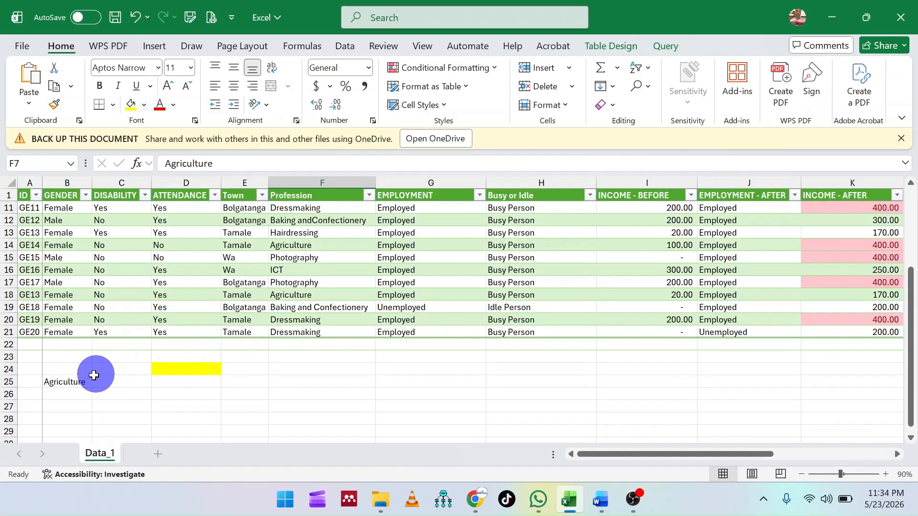
left_click(67, 383)
left_click(231, 163)
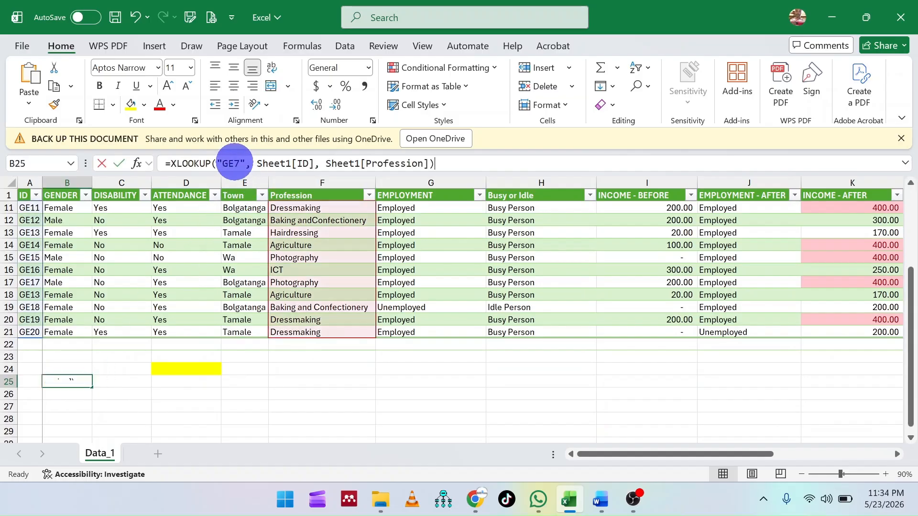
key("Delete")
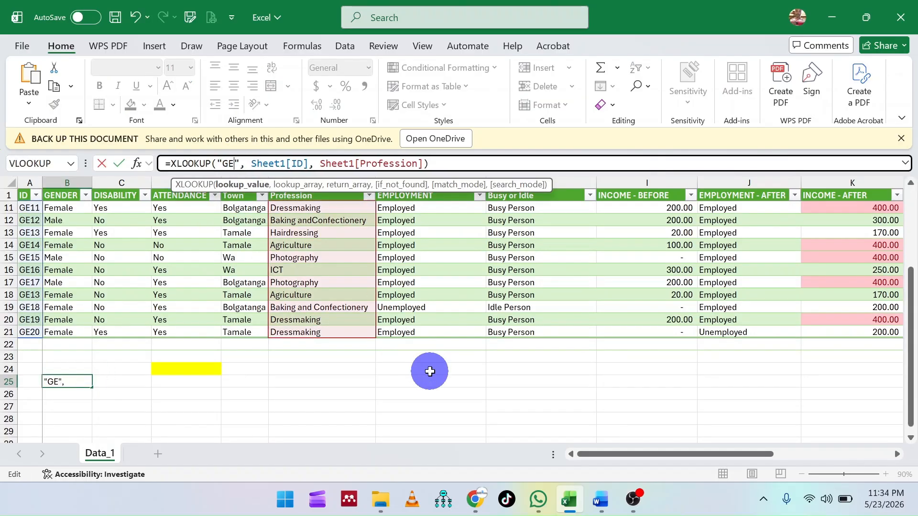
type("9")
key("Return")
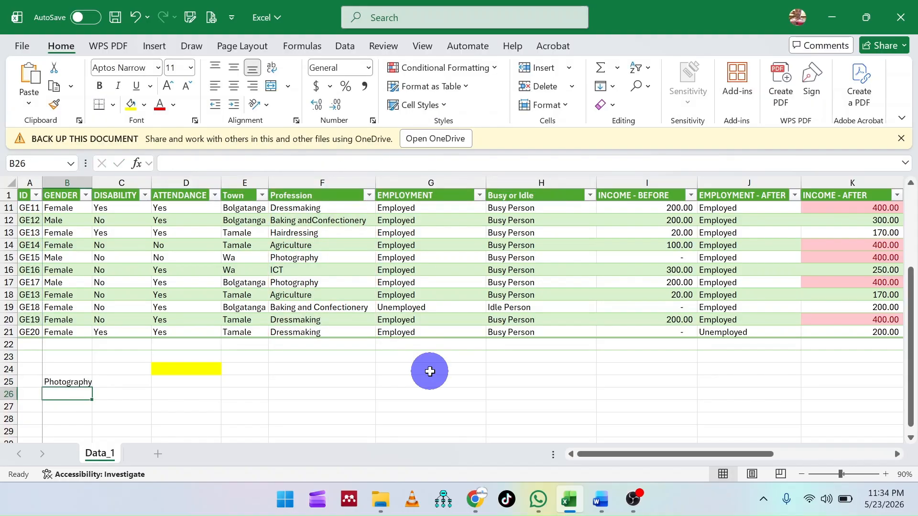
- Fill the whole GE9 row with yellow to compare its Profession entry with the lookup formula
scroll(102, 309, "up", 3)
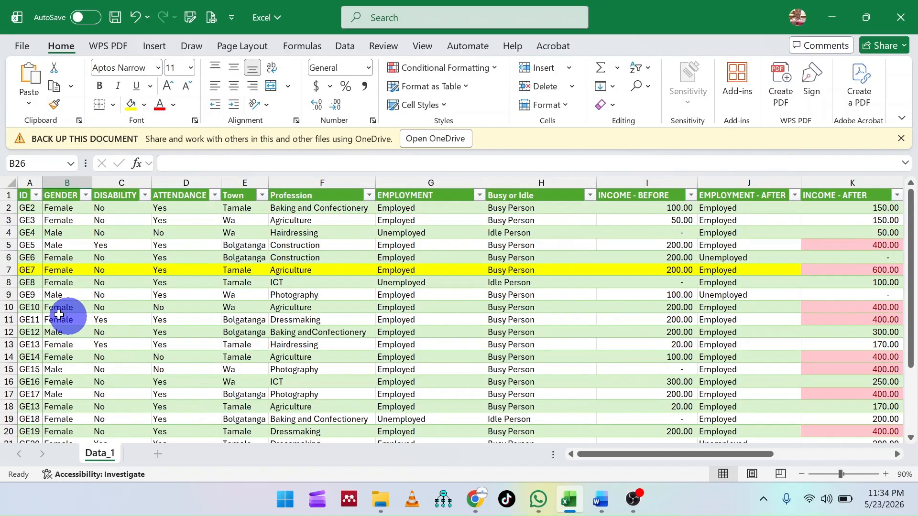
left_click(9, 294)
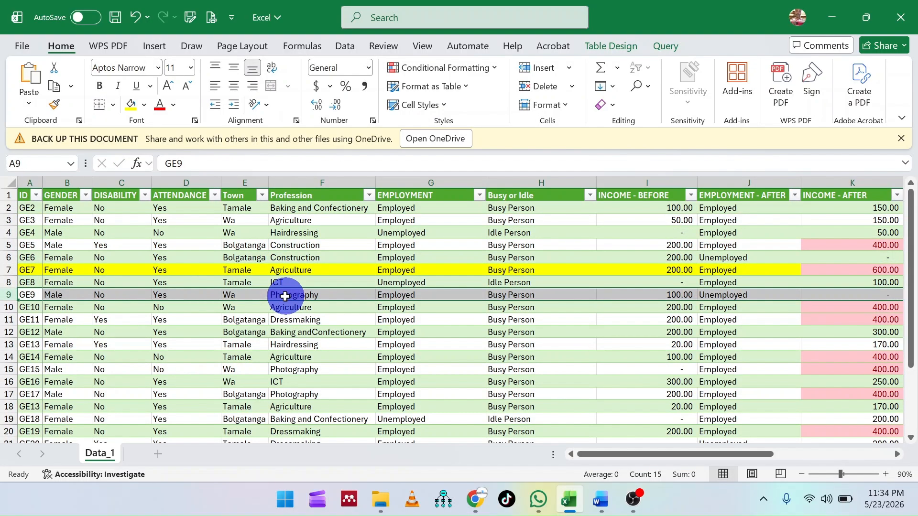
left_click(130, 104)
- Change the lookup value in cell B25's XLOOKUP formula to "GE12" and check the result against the GE12 row
scroll(189, 248, "down", 4)
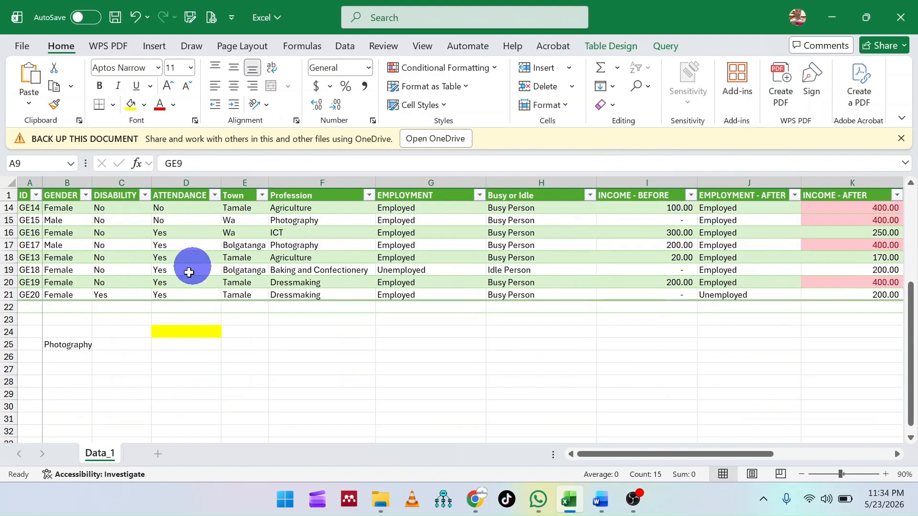
left_click(72, 344)
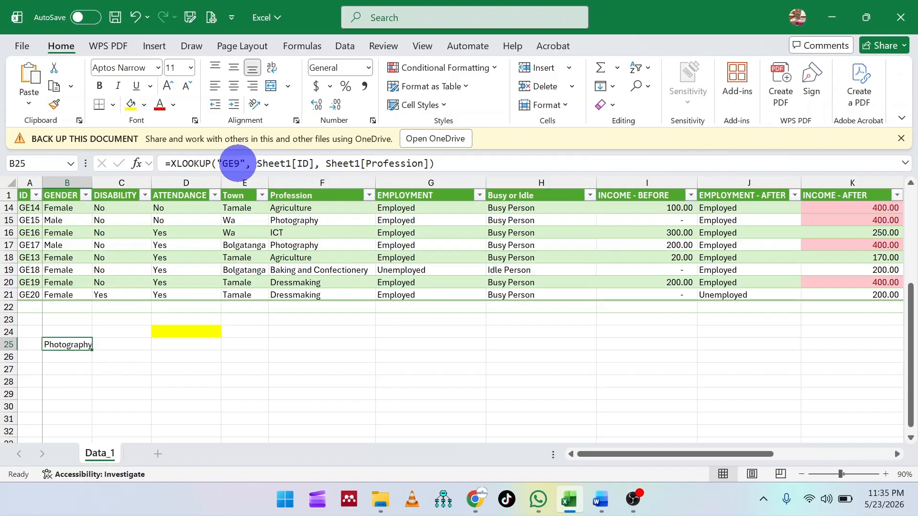
left_click(239, 163)
key("BackSpace")
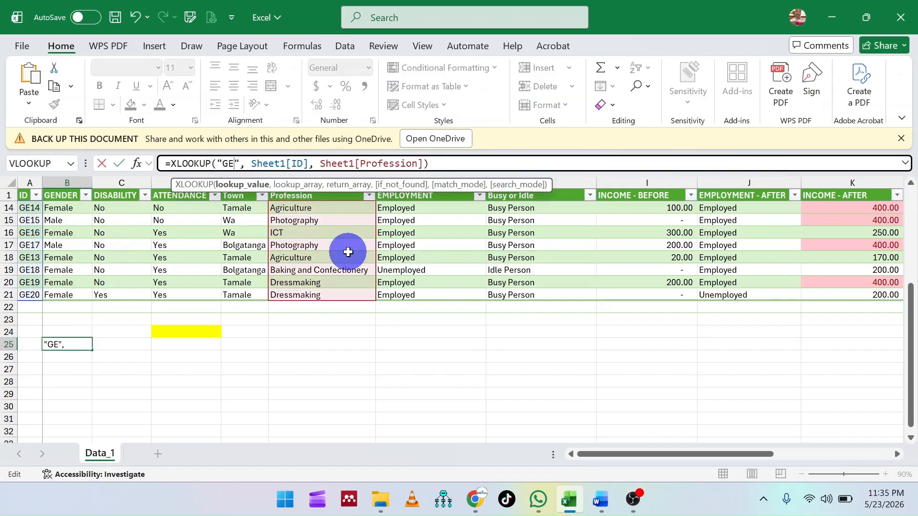
type("12")
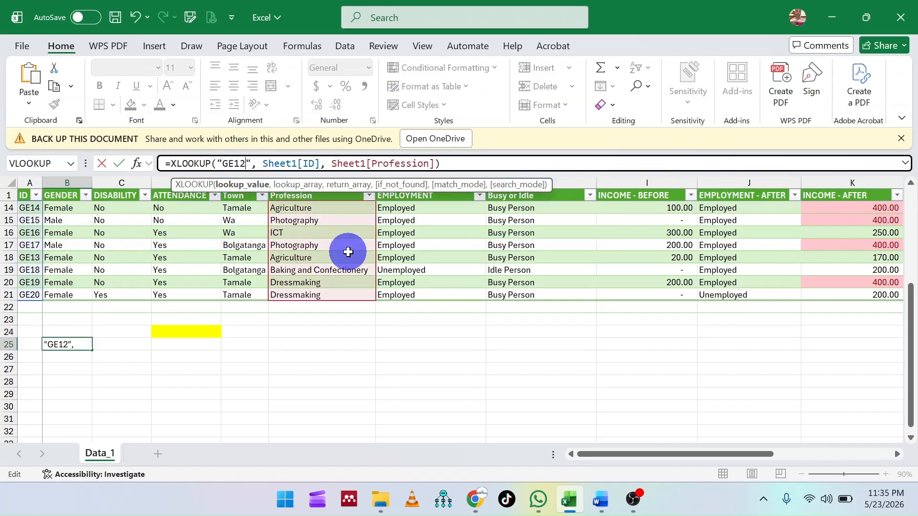
key("Return")
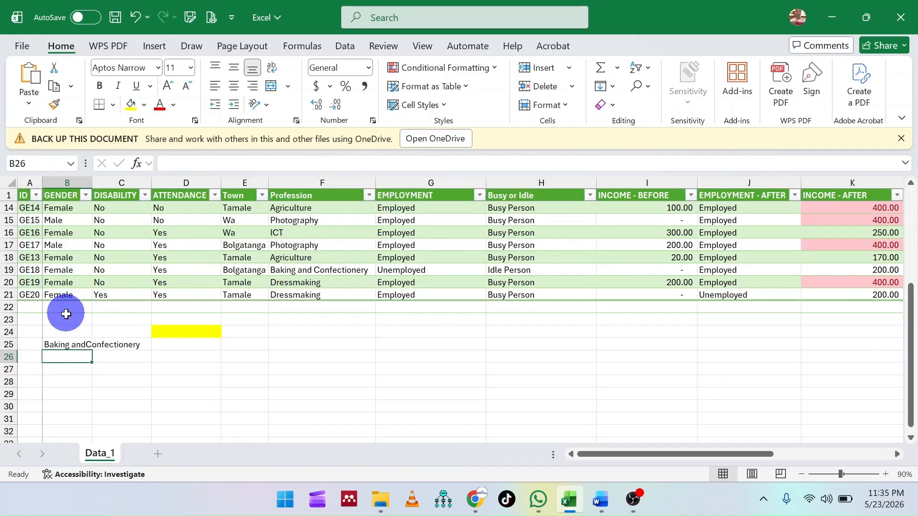
scroll(66, 349, "up", 1)
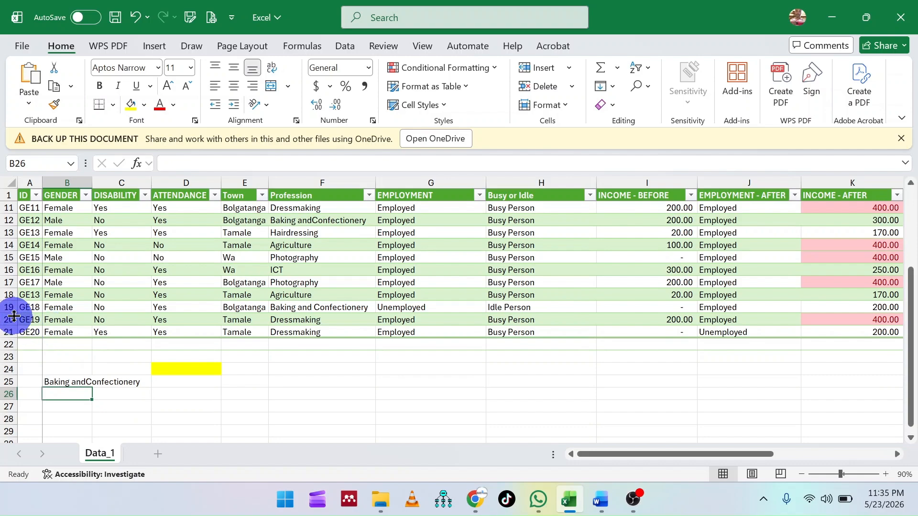
left_click(3, 219)
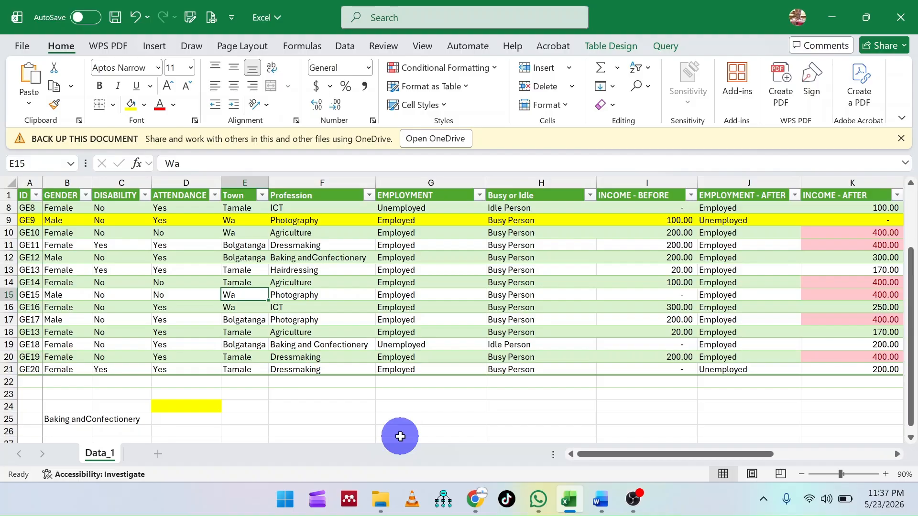
- Start a second XLOOKUP formula in cell E27, below the Town column, with town cell E3 as the lookup value
scroll(375, 377, "up", 2)
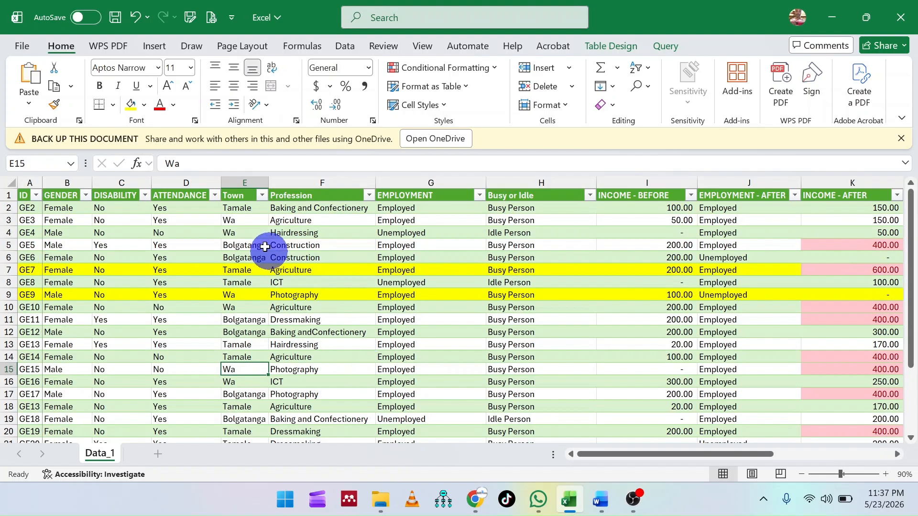
left_click(241, 220)
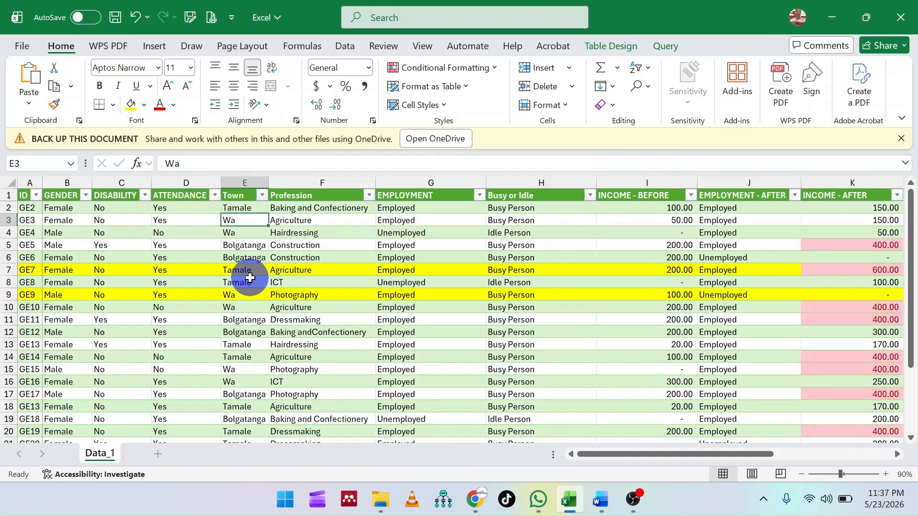
left_click_drag(598, 452, 710, 466)
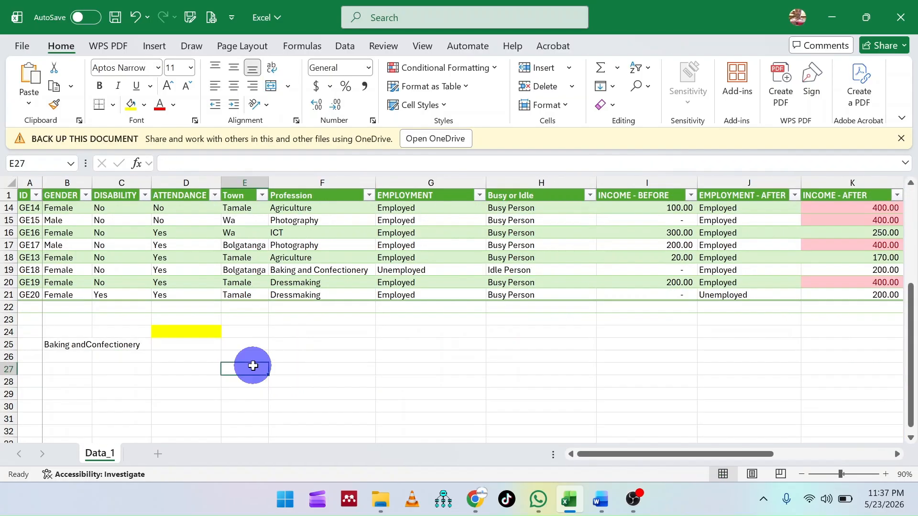
type("=")
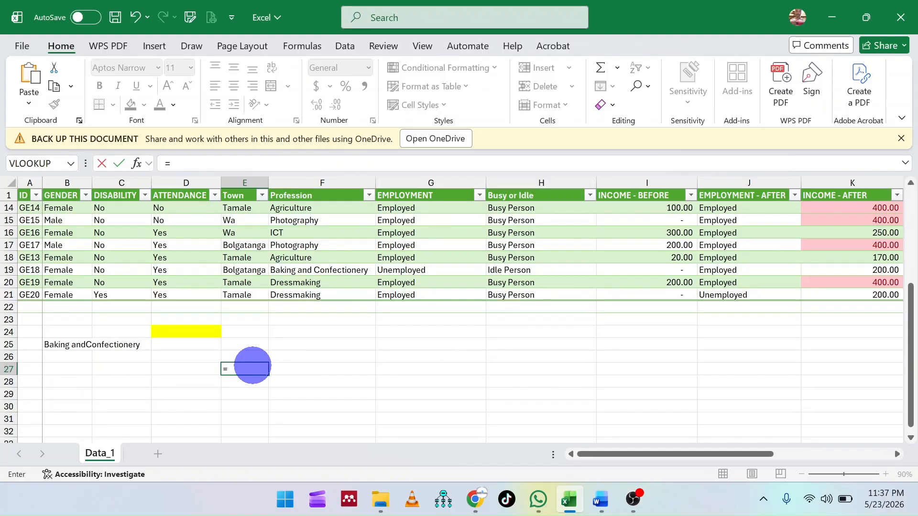
type("XLOOKUP(")
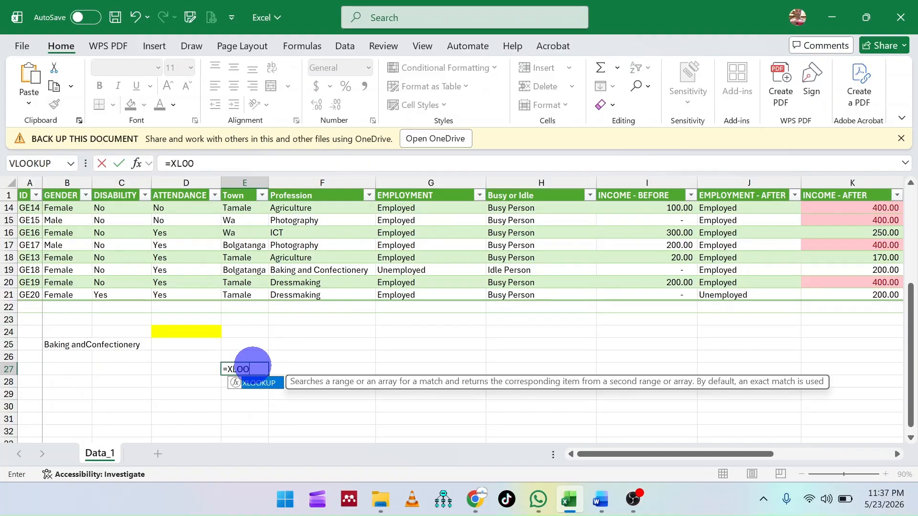
scroll(229, 220, "up", 4)
left_click(229, 219)
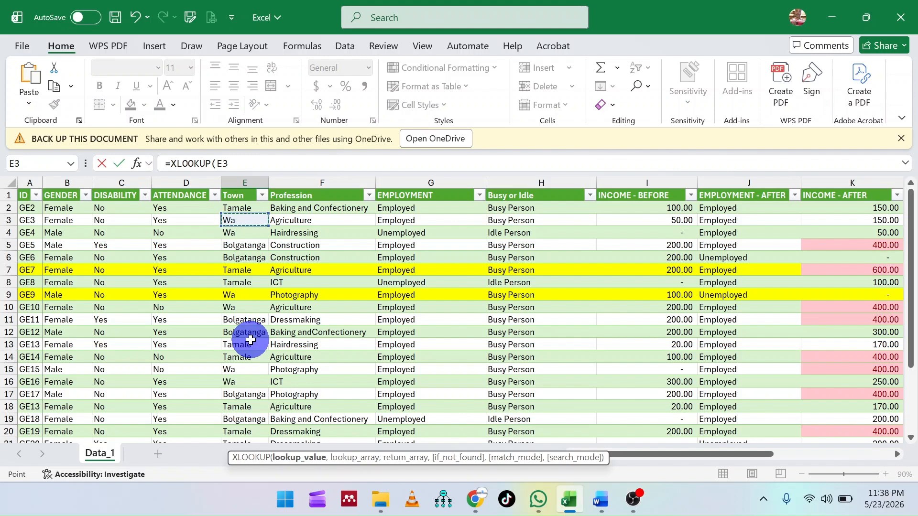
scroll(251, 340, "down", 1)
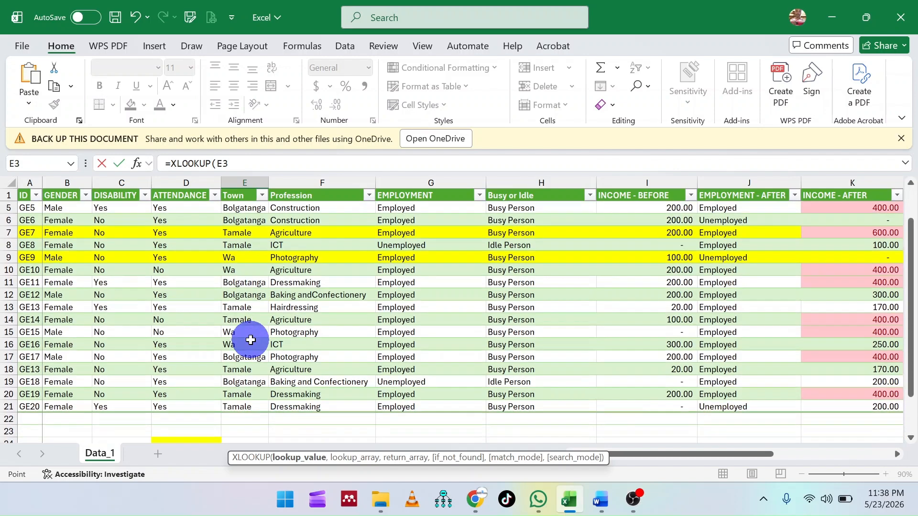
scroll(250, 339, "down", 2)
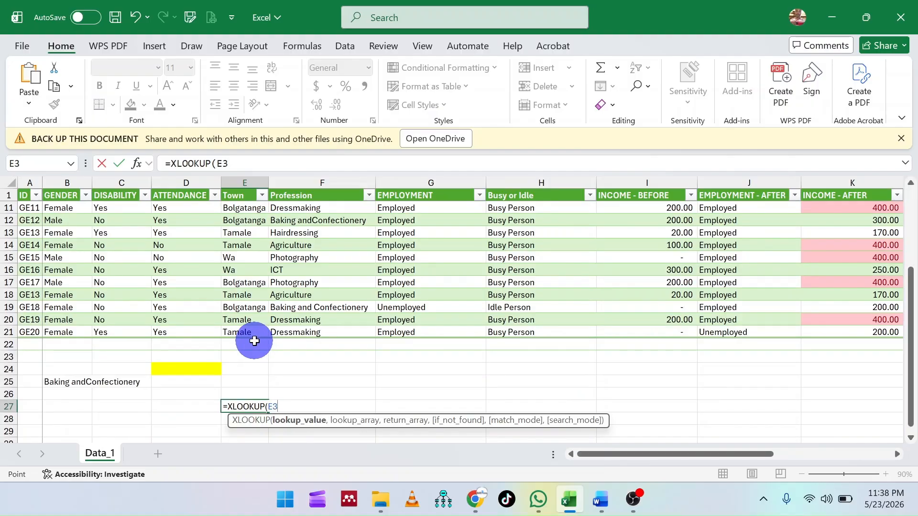
type(",")
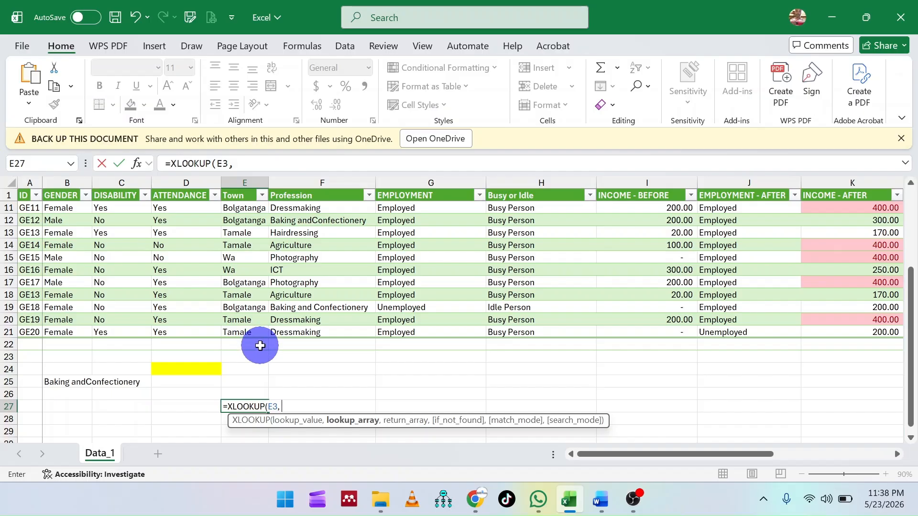
- Set the lookup array of the E27 formula to all entries of the table's Town column, Sheet1[Town]
scroll(259, 345, "up", 3)
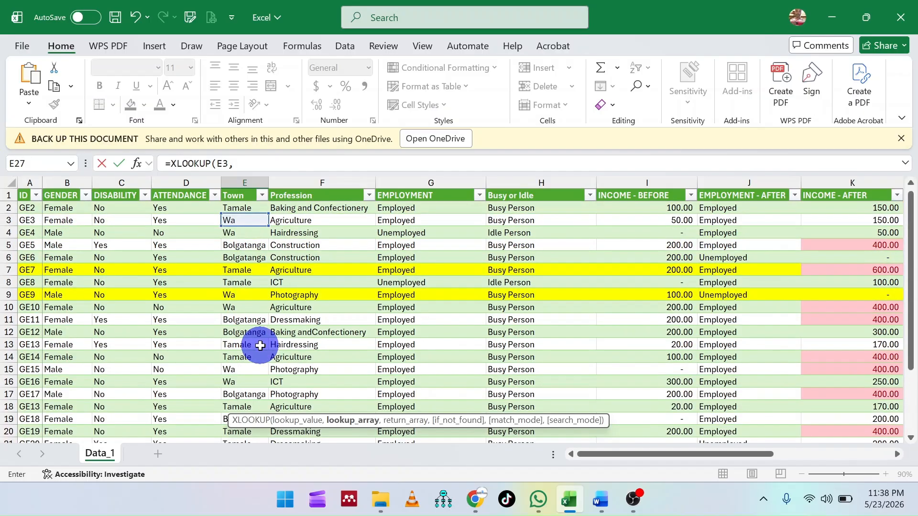
left_click_drag(239, 207, 240, 404)
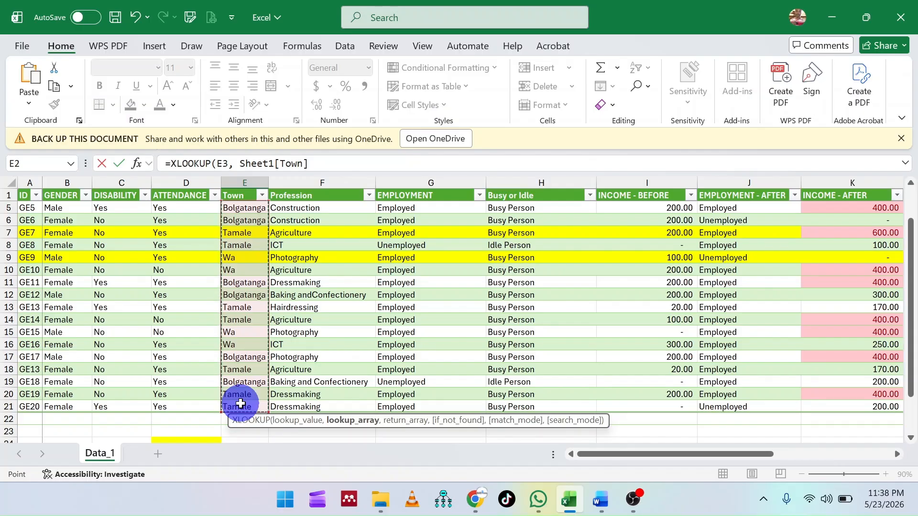
type(",")
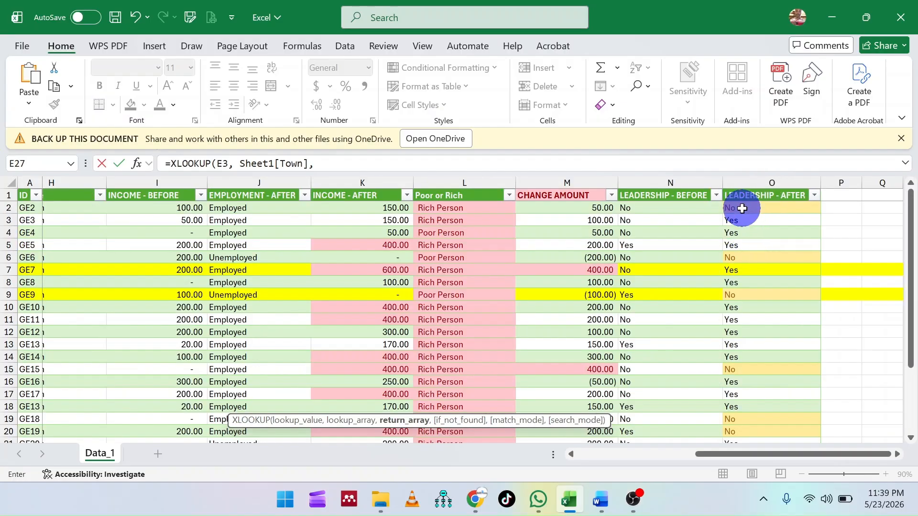
- Set the return array to the LEADERSHIP - AFTER column, Sheet1[LEADERSHIP - AFTER], complete the XLOOKUP formula and select its result cell E27
left_click_drag(742, 207, 761, 405)
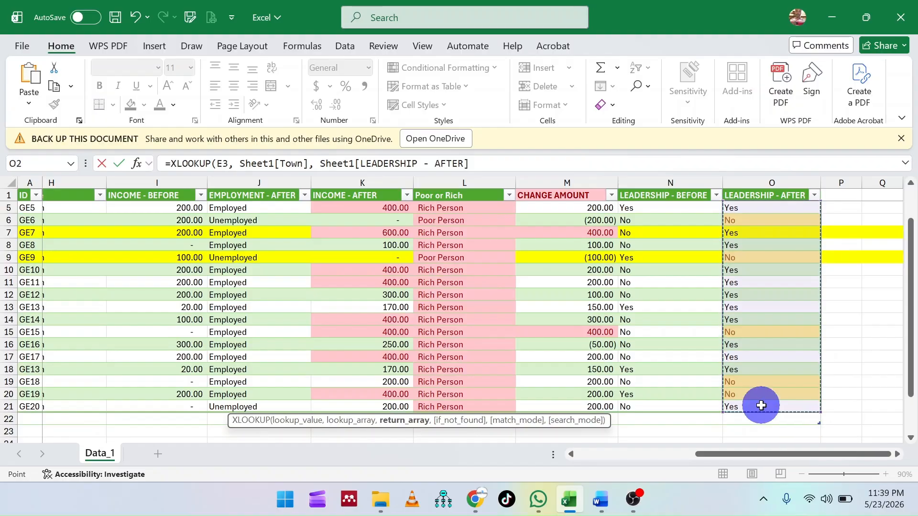
type(")")
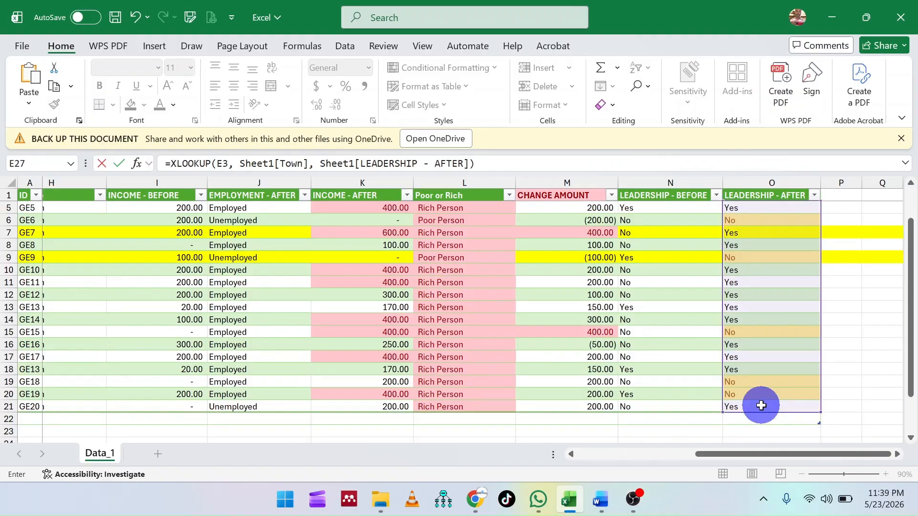
key("Return")
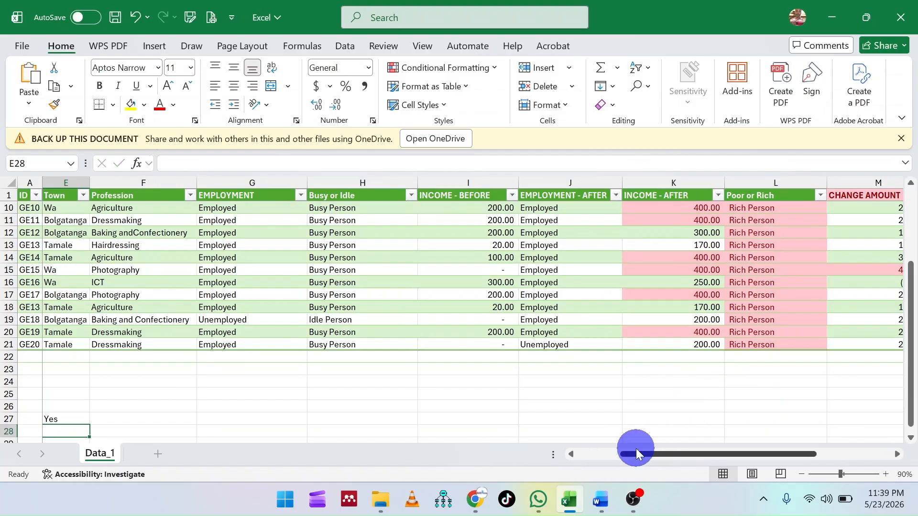
scroll(635, 449, "left", 3)
left_click(241, 420)
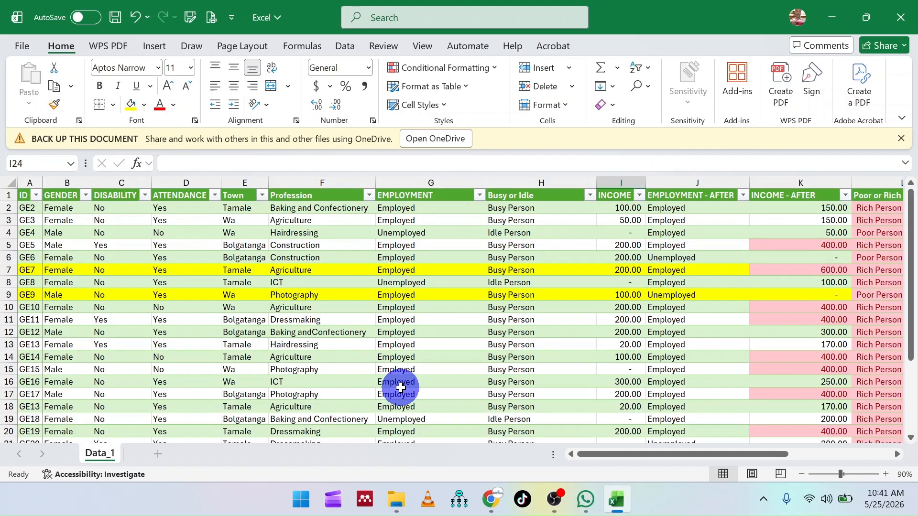
- Review the INCOME column and start a SUMIF formula in cell H24, below the Busy or Idle column
scroll(400, 388, "down", 4)
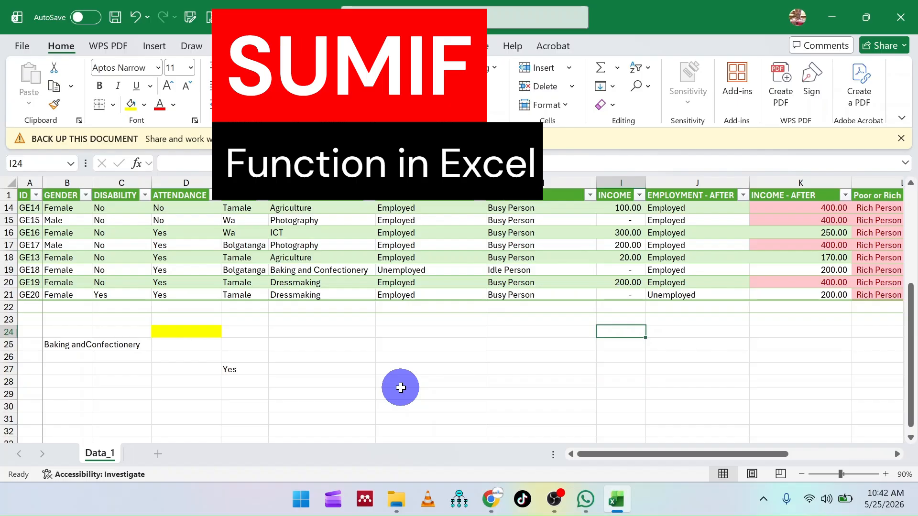
scroll(400, 388, "up", 4)
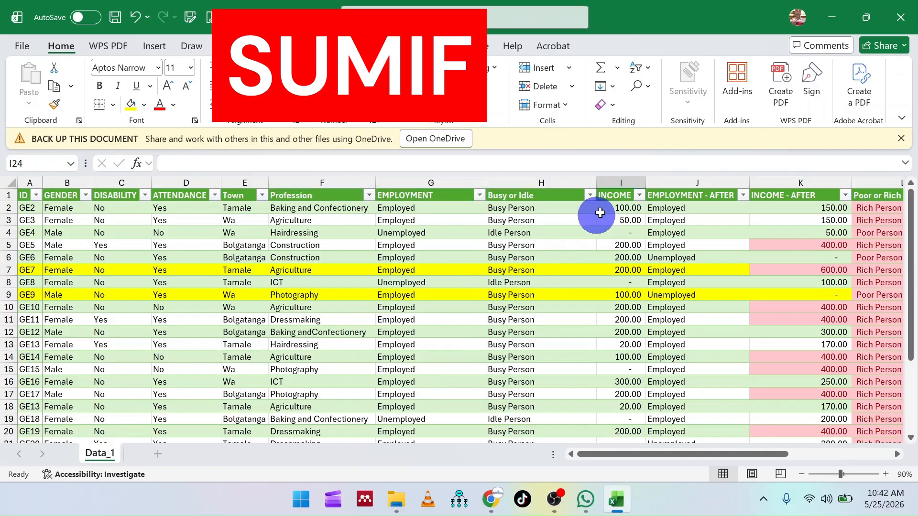
left_click(617, 181)
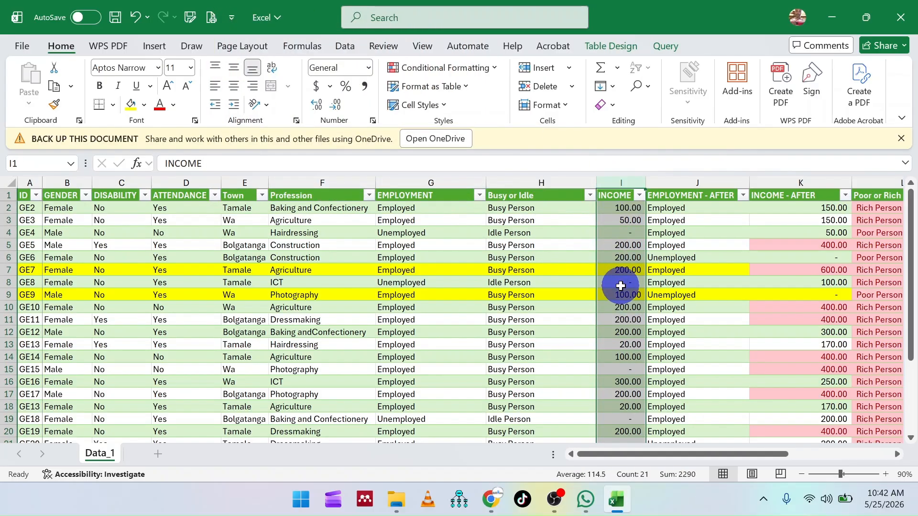
scroll(620, 286, "down", 1)
scroll(620, 285, "down", 2)
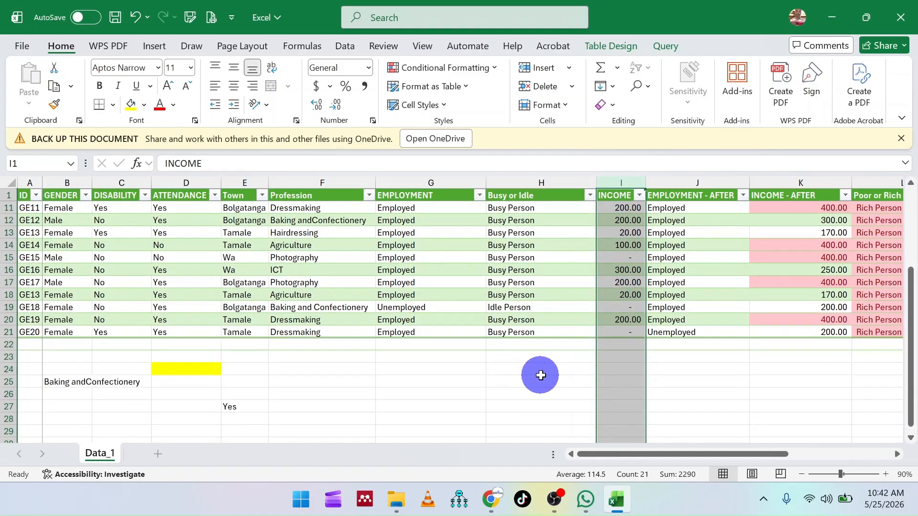
left_click(535, 371)
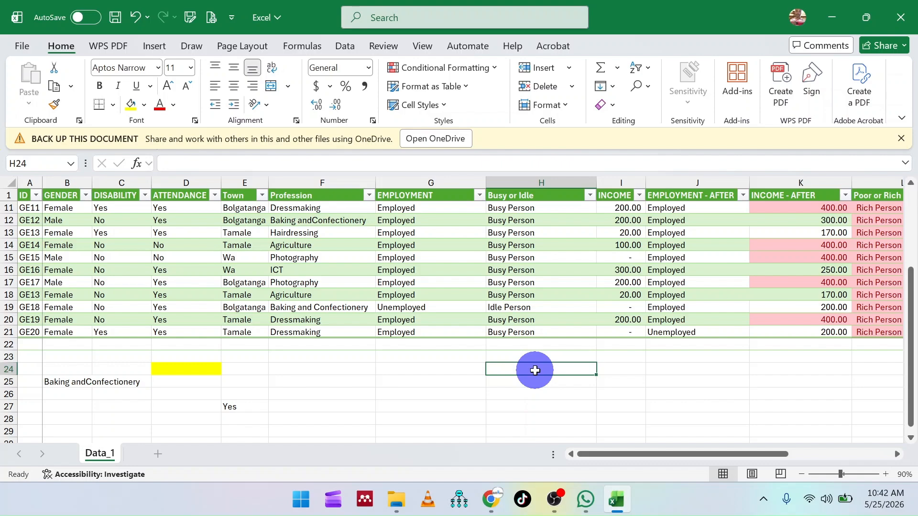
type("=su")
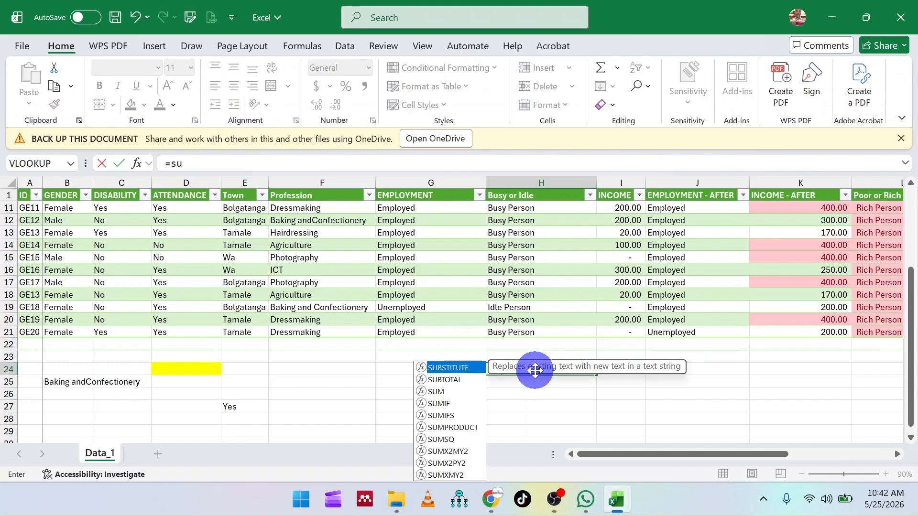
type("m")
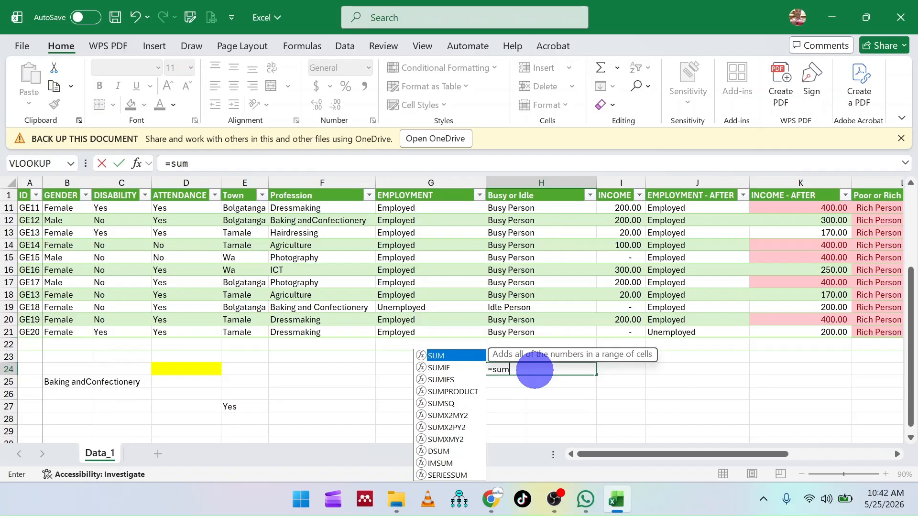
double_click(454, 366)
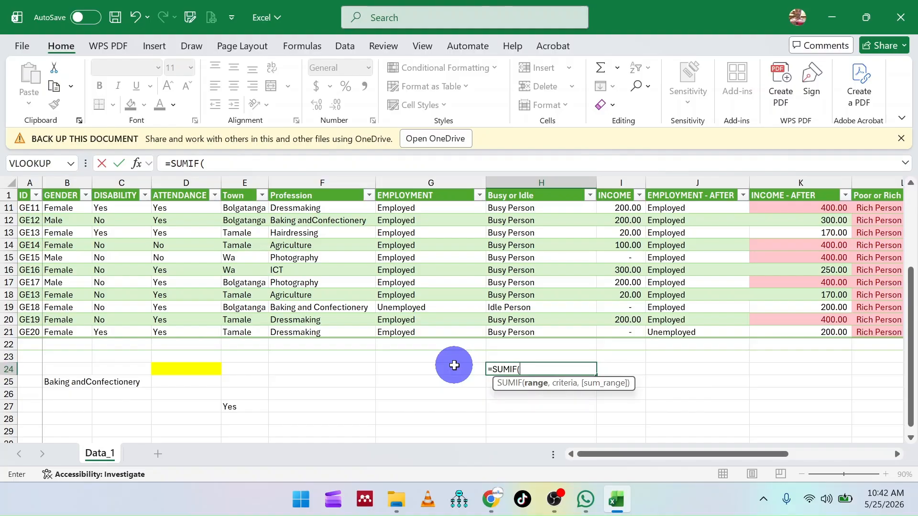
- Set the H24 SUMIF range to the table's GENDER column, Sheet1[GENDER], with "Female" as the criteria
scroll(217, 284, "up", 3)
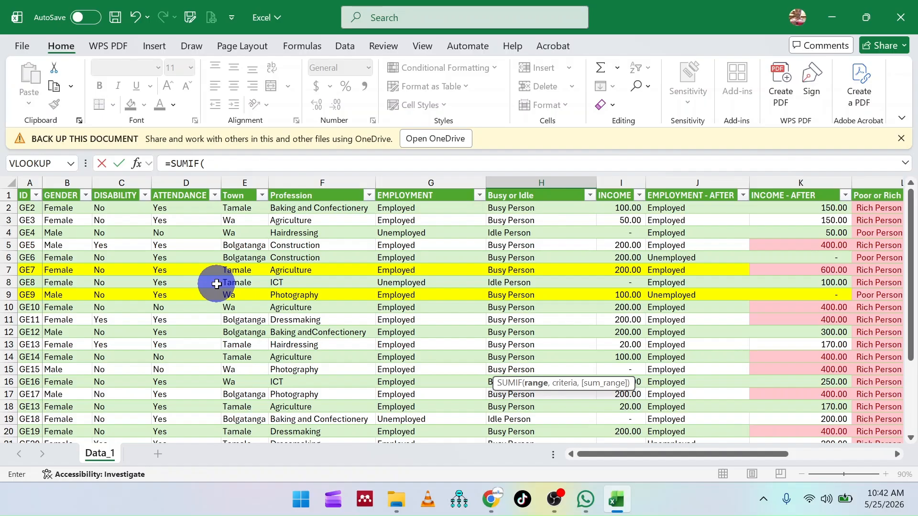
left_click_drag(57, 208, 61, 403)
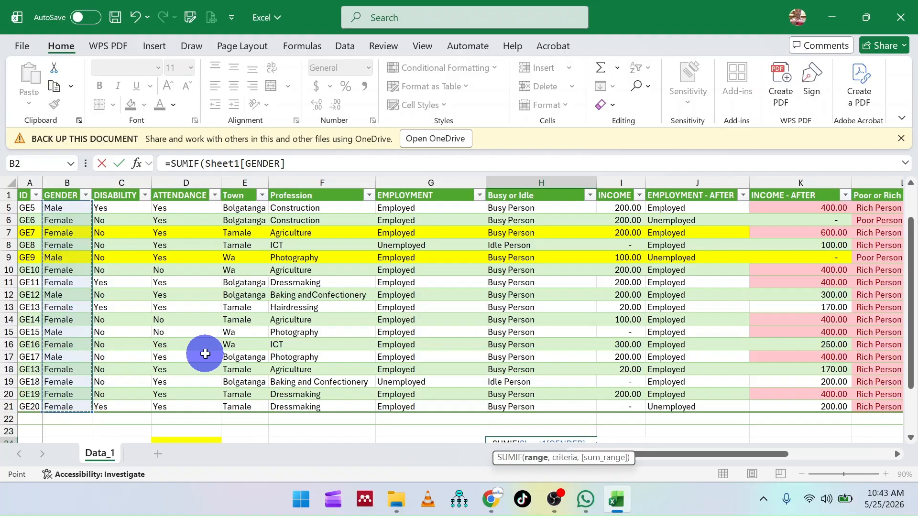
type(",")
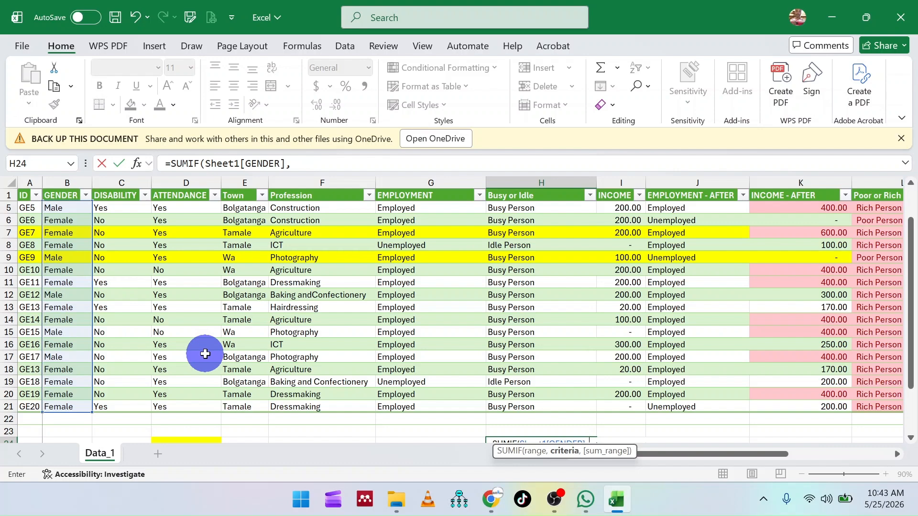
type(" \"Female\"")
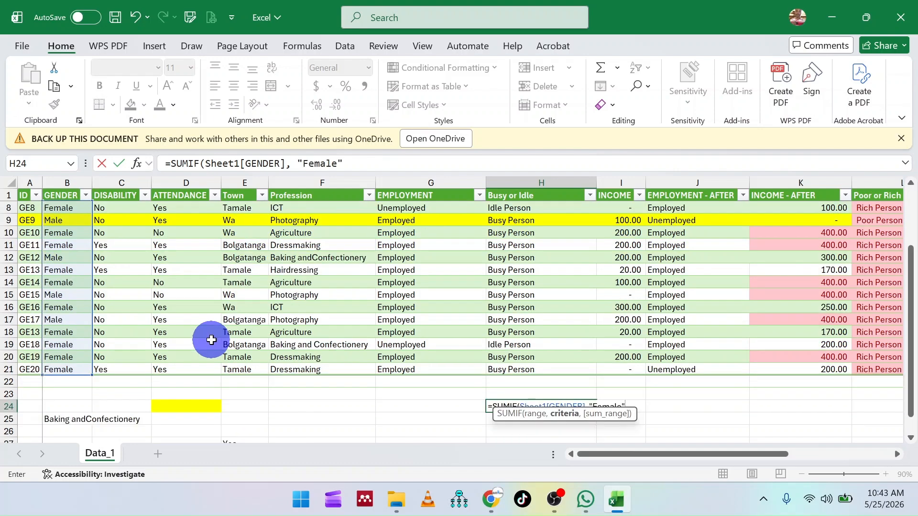
type(",")
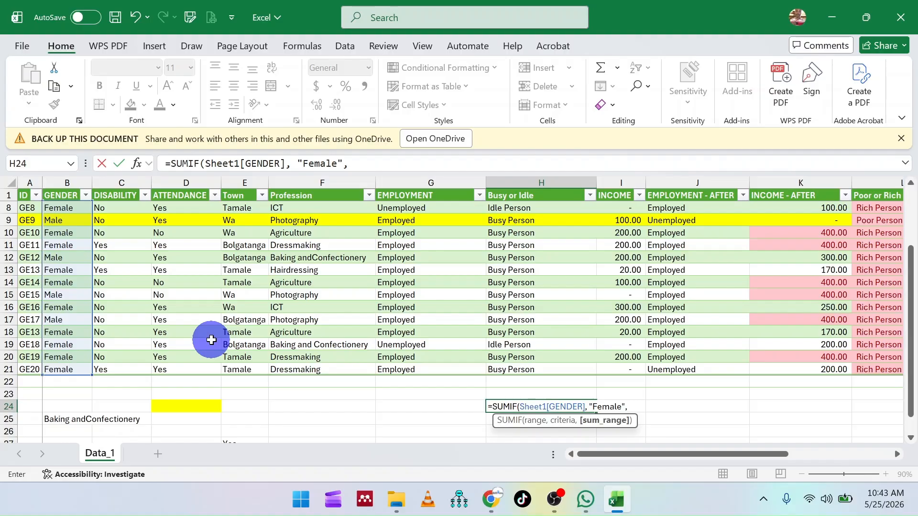
- Set the sum range to the INCOME column, Sheet1[INCOME], and complete the SUMIF formula in H24
scroll(547, 280, "up", 2)
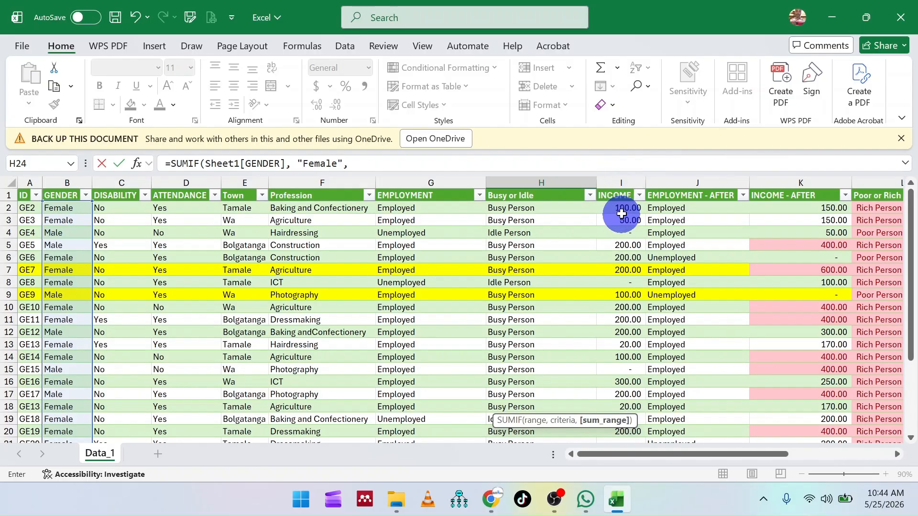
left_click_drag(616, 207, 621, 397)
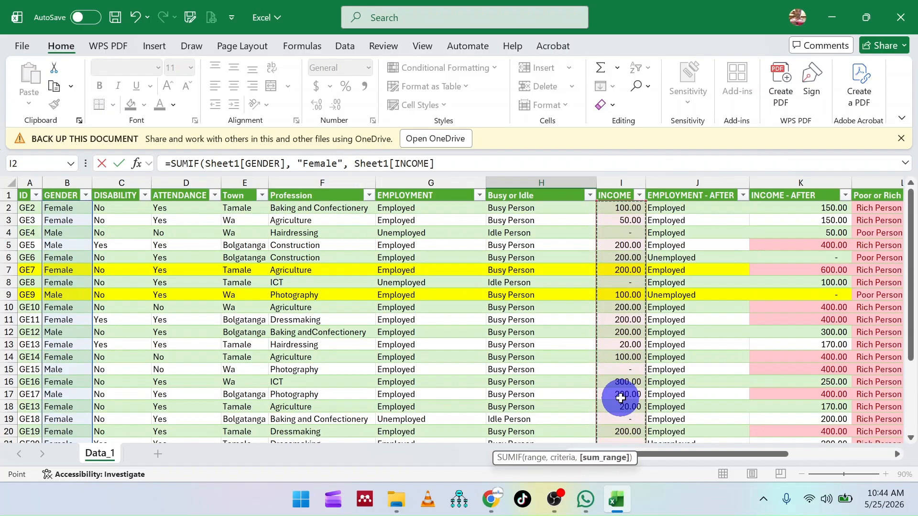
type(")")
key("Return")
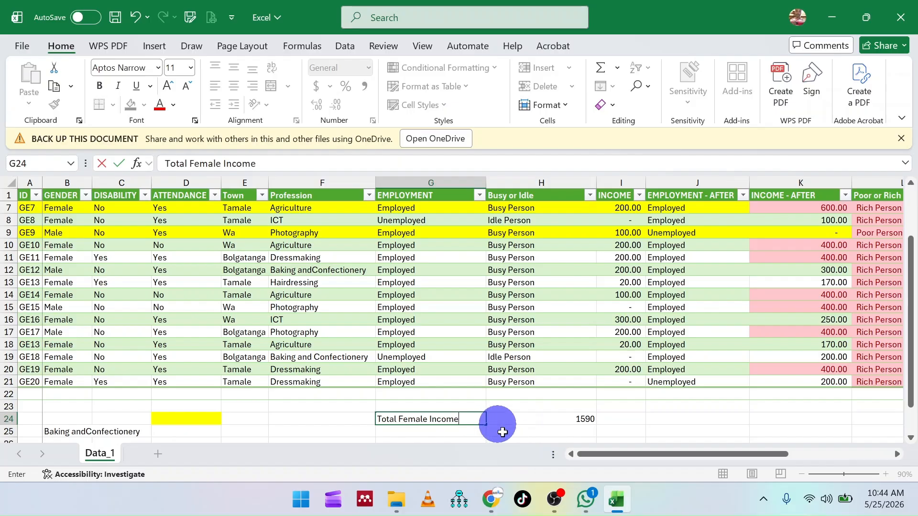
- Label the total "Total Female Income" in G24, and format G24:H24 as bold with comma style
left_click(501, 433)
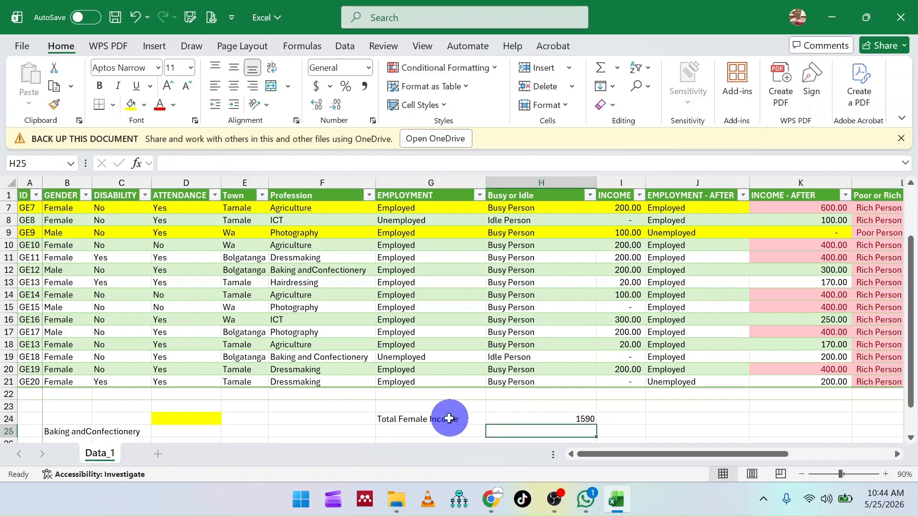
left_click_drag(449, 418, 561, 415)
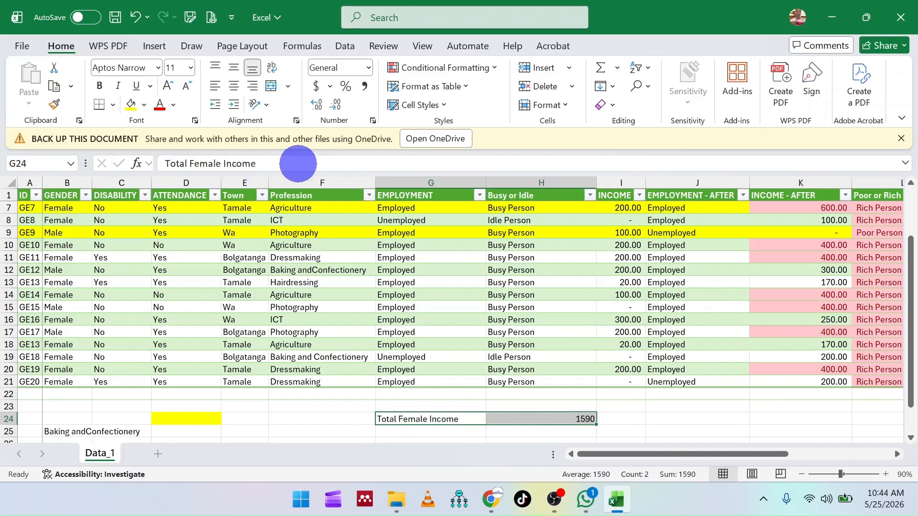
left_click(99, 86)
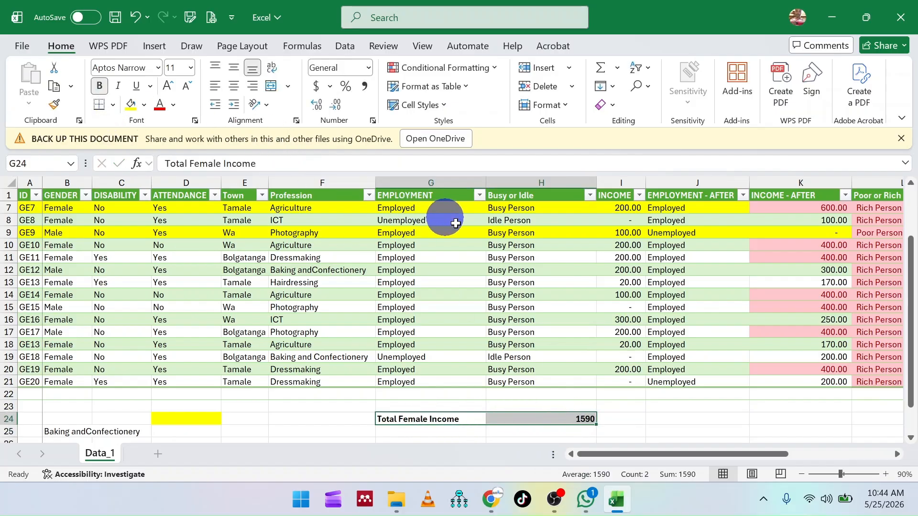
left_click(368, 86)
- Review the Poor or Rich column and enter the label "Poor Amout" in cell L25 below it
scroll(508, 280, "up", 2)
scroll(508, 281, "right", 3)
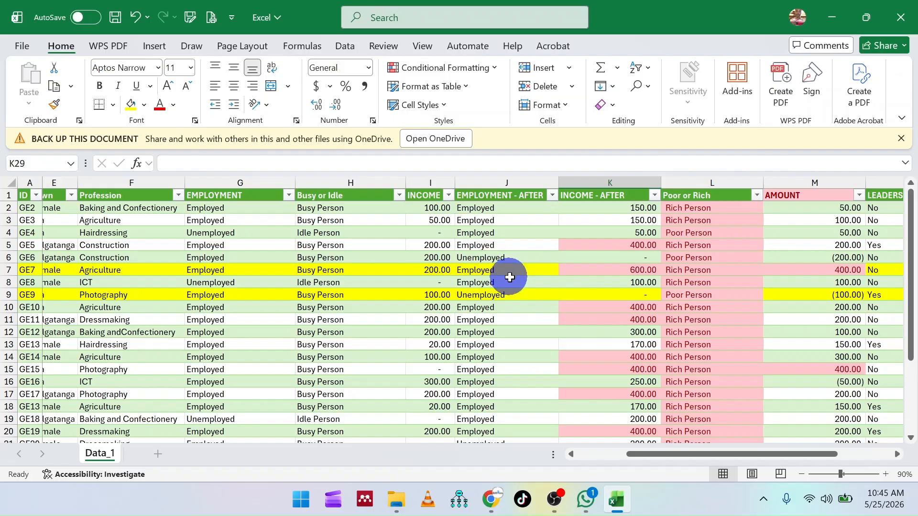
left_click_drag(659, 452, 706, 462)
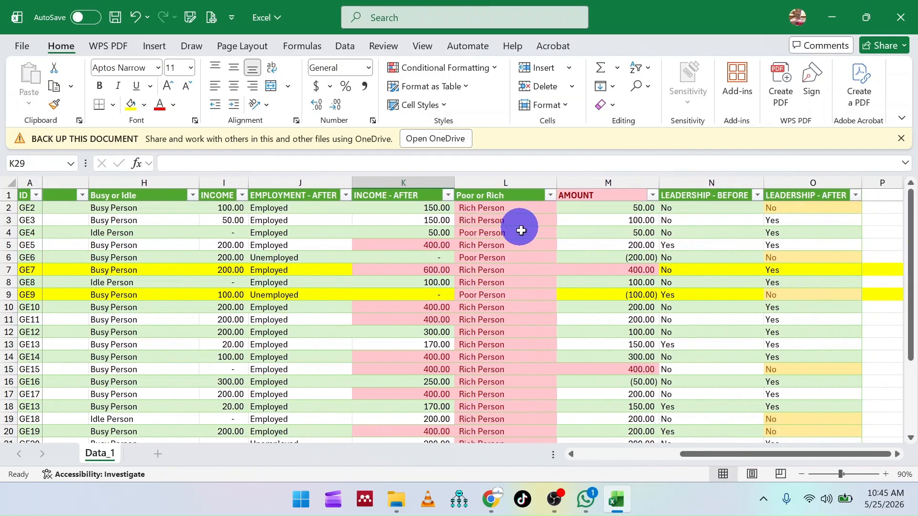
left_click(520, 231)
left_click(528, 343)
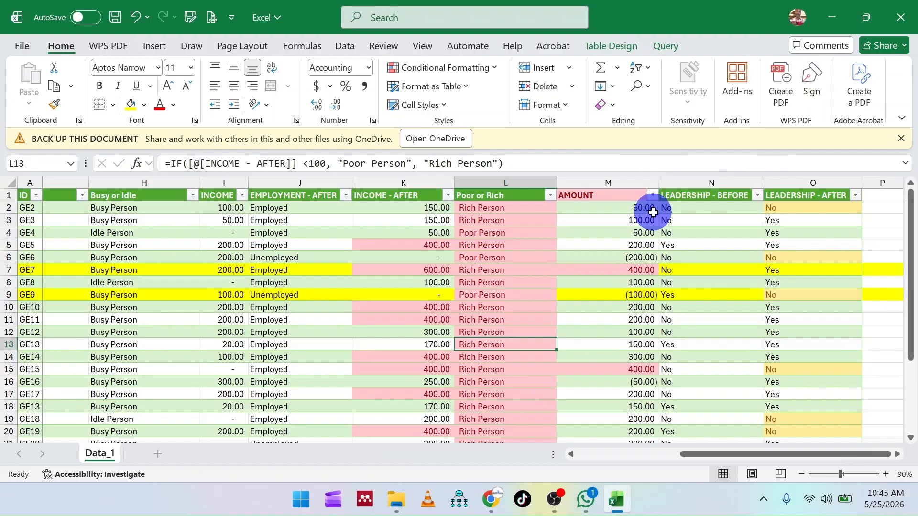
scroll(614, 289, "down", 4)
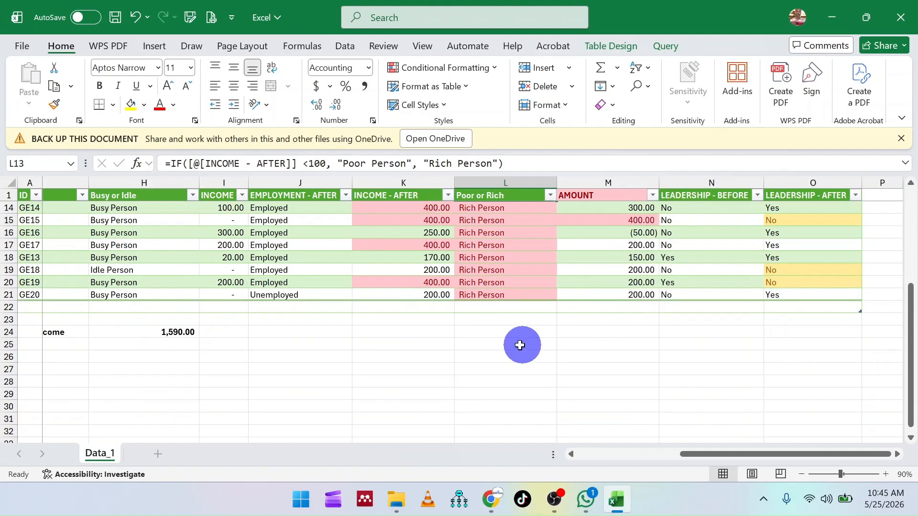
left_click(477, 344)
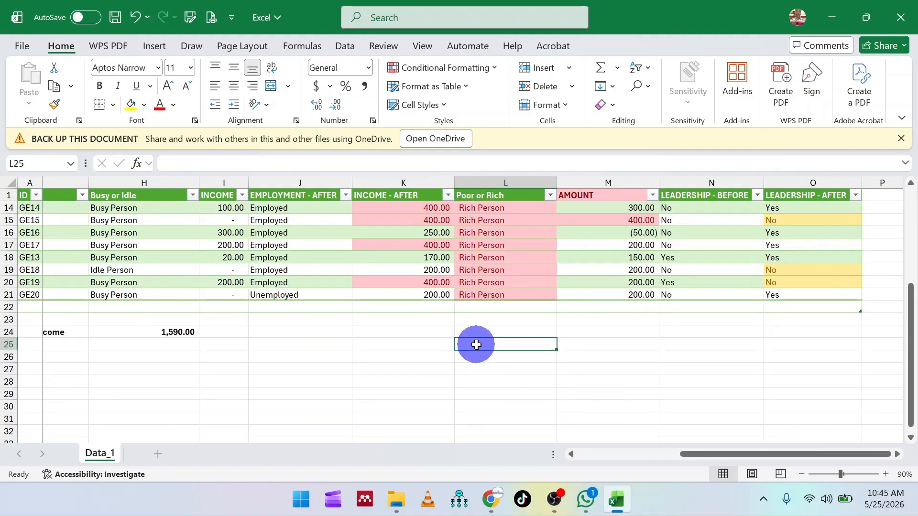
type("Poor")
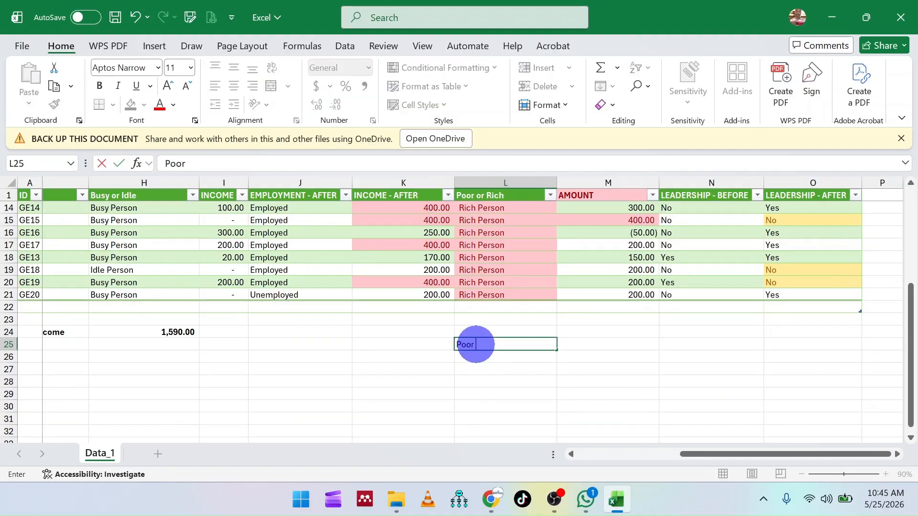
type(" Amout")
key("Tab")
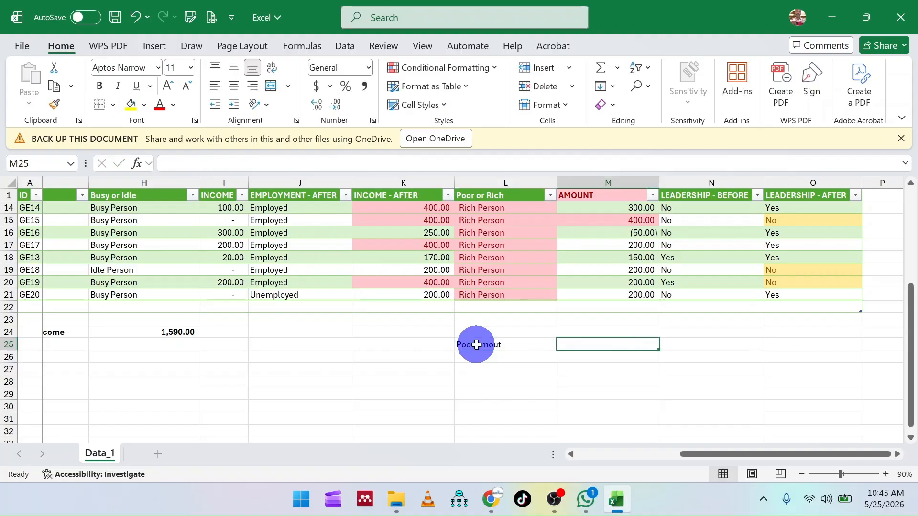
- Start a SUMIF formula in cell M25 with the table's Poor or Rich column, Sheet1[Poor or Rich], as the range
type("=")
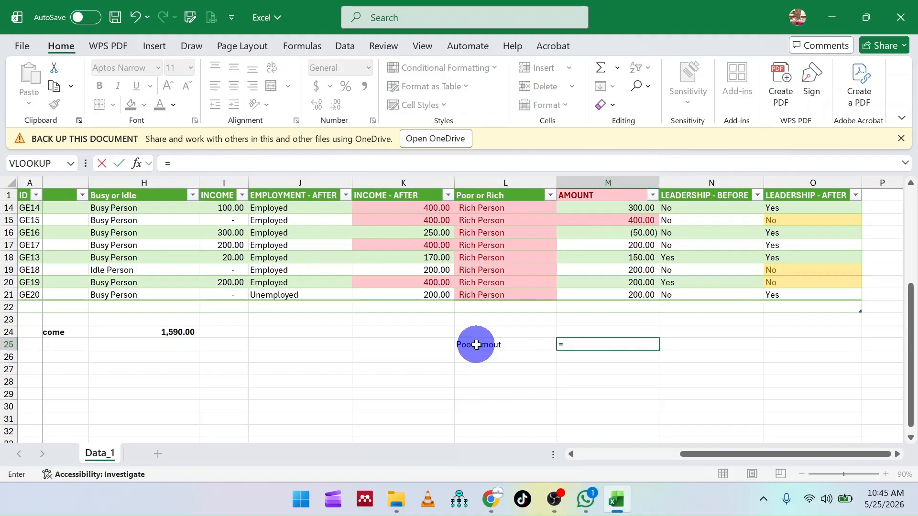
type("sum")
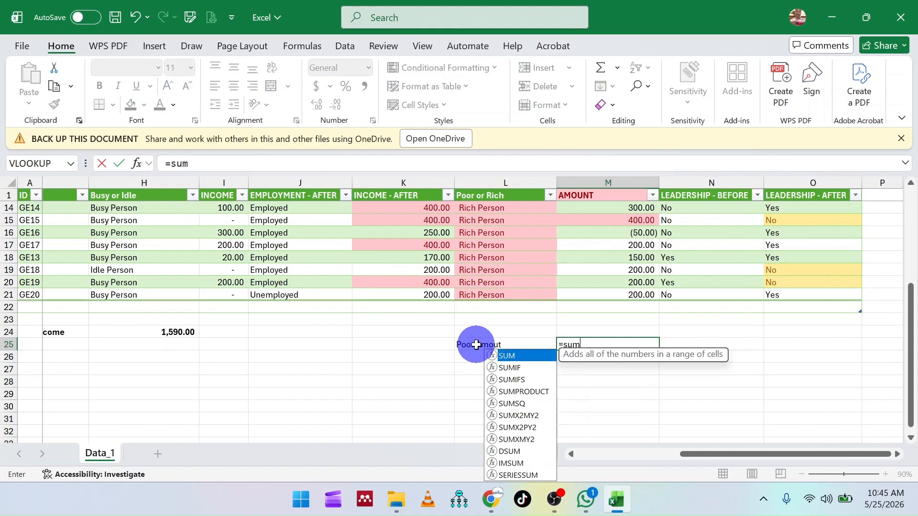
double_click(509, 367)
scroll(504, 365, "up", 4)
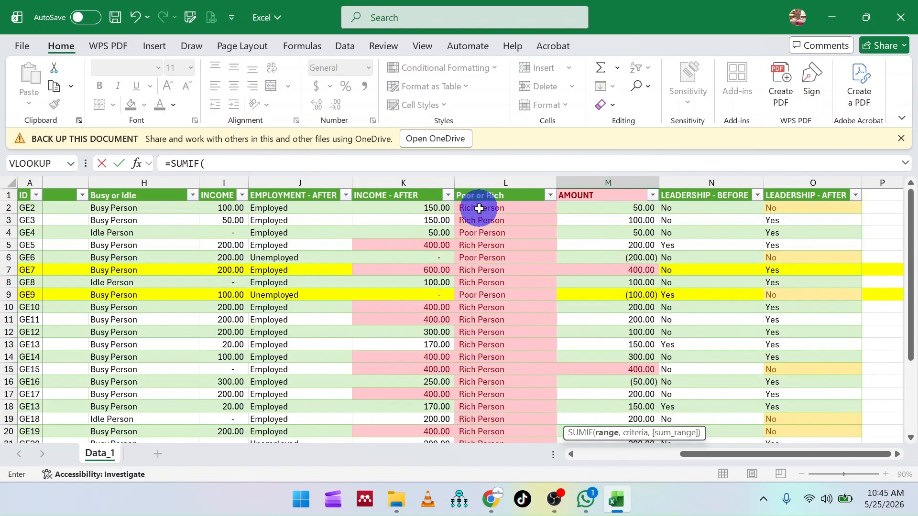
left_click_drag(479, 207, 487, 269)
mouse_move(494, 404)
left_mouse_down()
mouse_move(491, 454)
mouse_move(488, 404)
left_mouse_up()
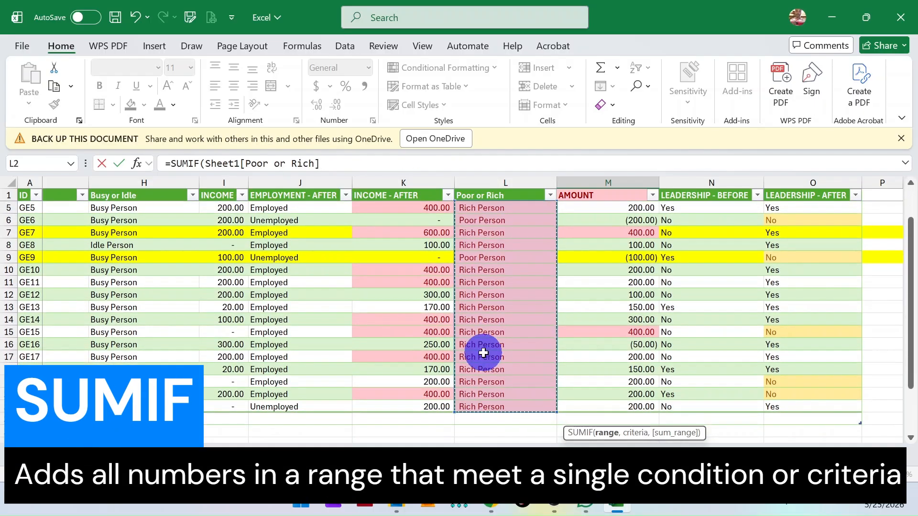
scroll(483, 352, "down", 3)
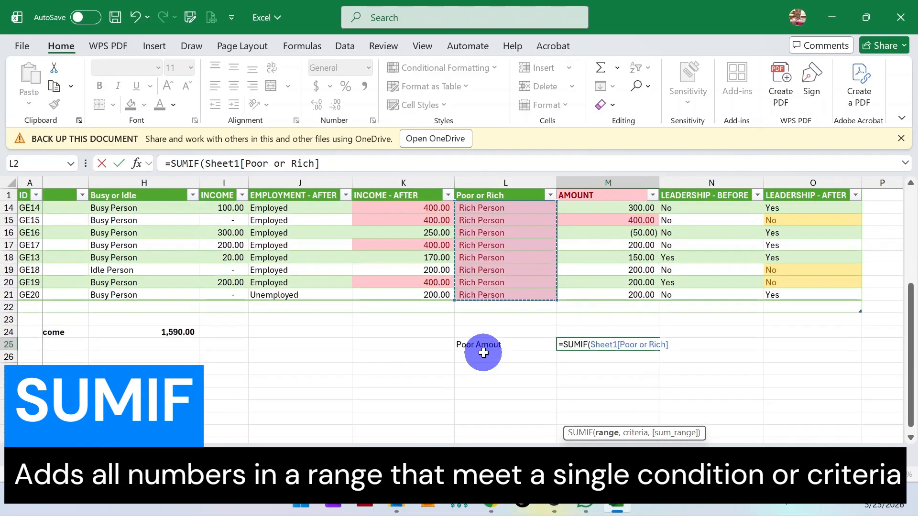
- Set the M25 SUMIF criteria to "Poor Person" and continue to the sum range argument
type(",")
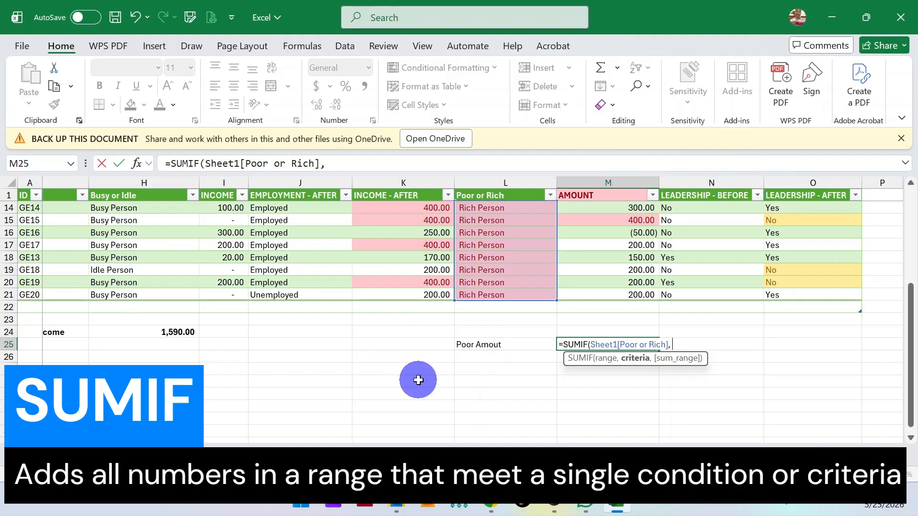
scroll(411, 376, "up", 4)
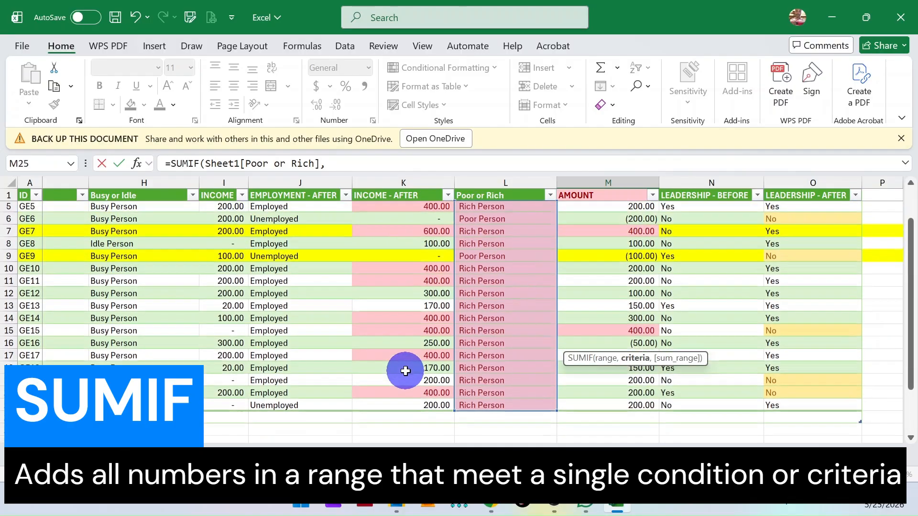
type("\"Poor")
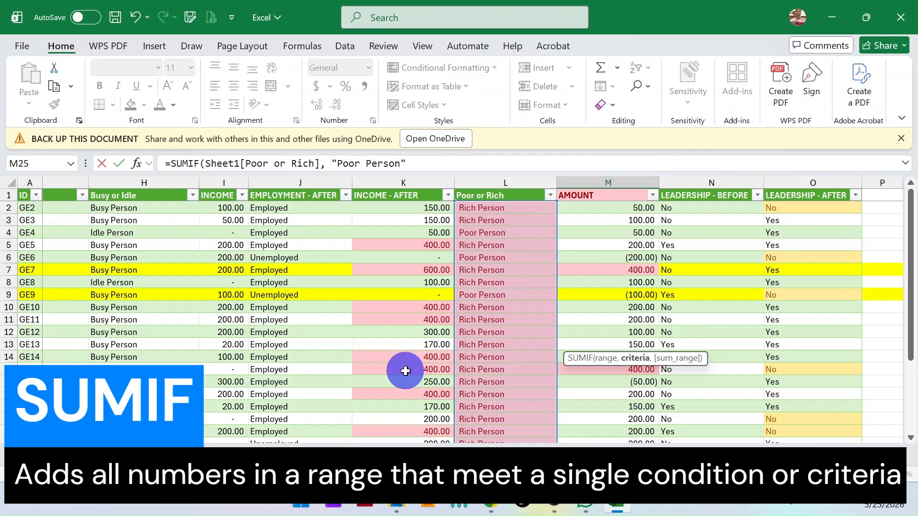
type("Person\",")
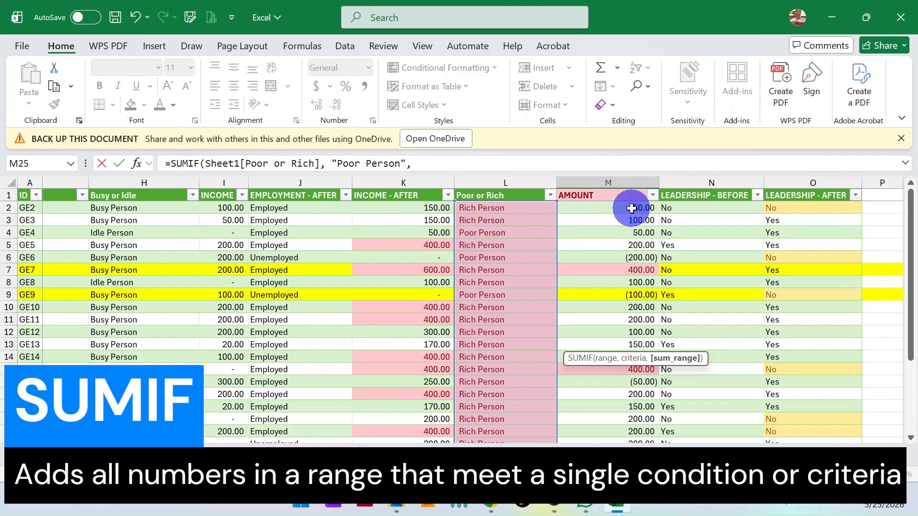
- Complete the M25 SUMIF formula with the table's AMOUNT column, Sheet1[AMOUNT], as the sum range
left_click_drag(632, 208, 621, 400)
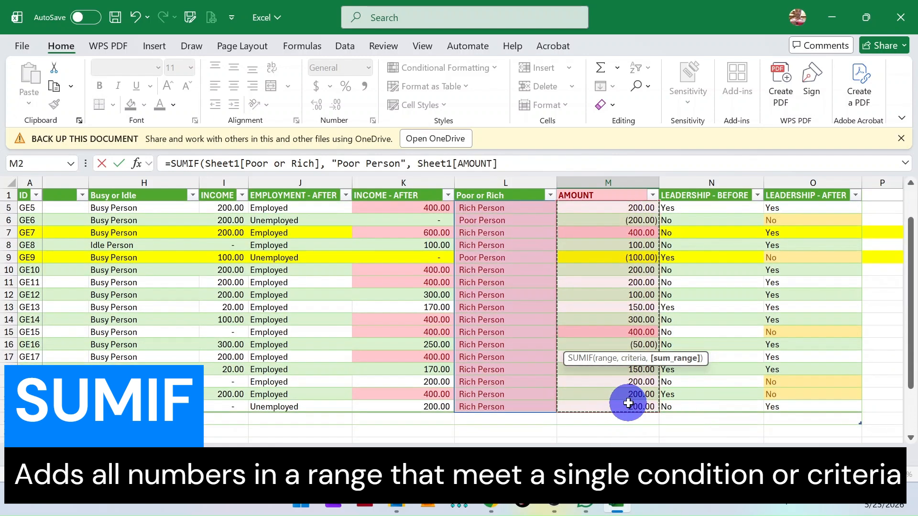
type(")")
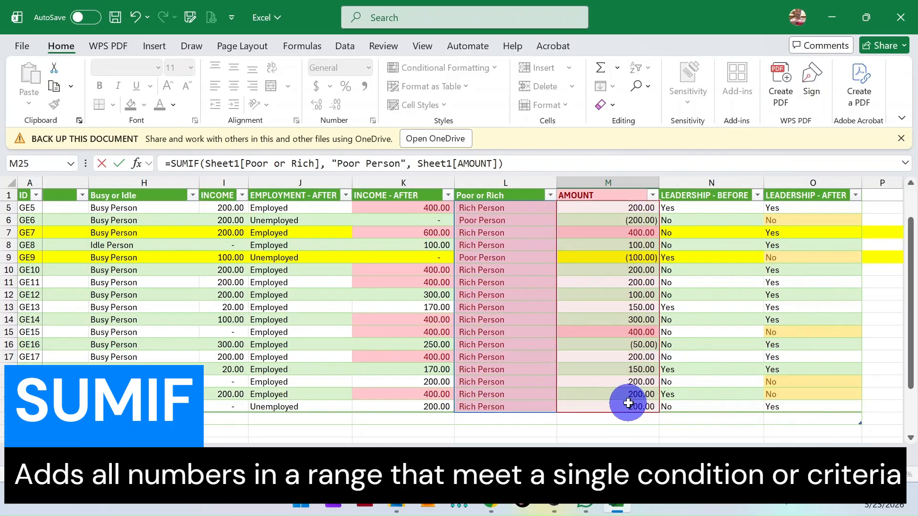
key("Return")
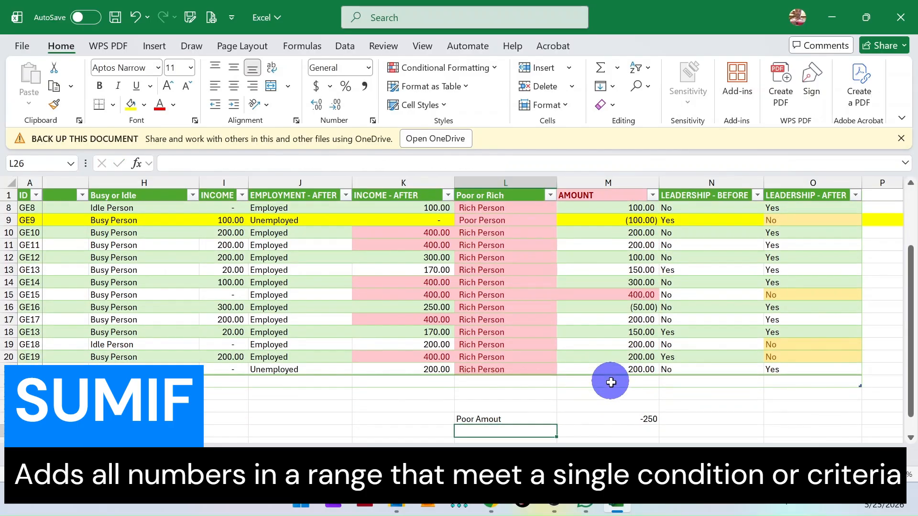
- Enter the label "Rich Amount" in cell L26, directly below the "Poor Amout" label
type("Rich")
scroll(496, 391, "down", 1)
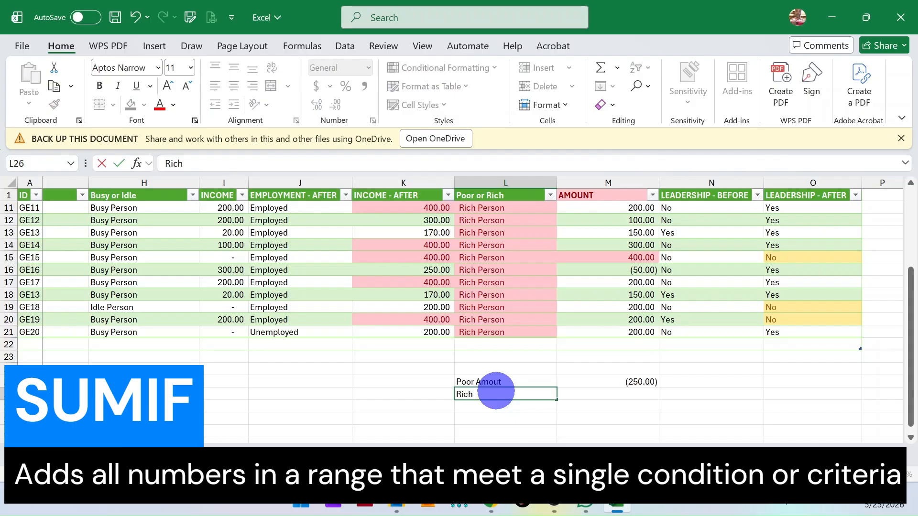
type("Amount")
key("Tab")
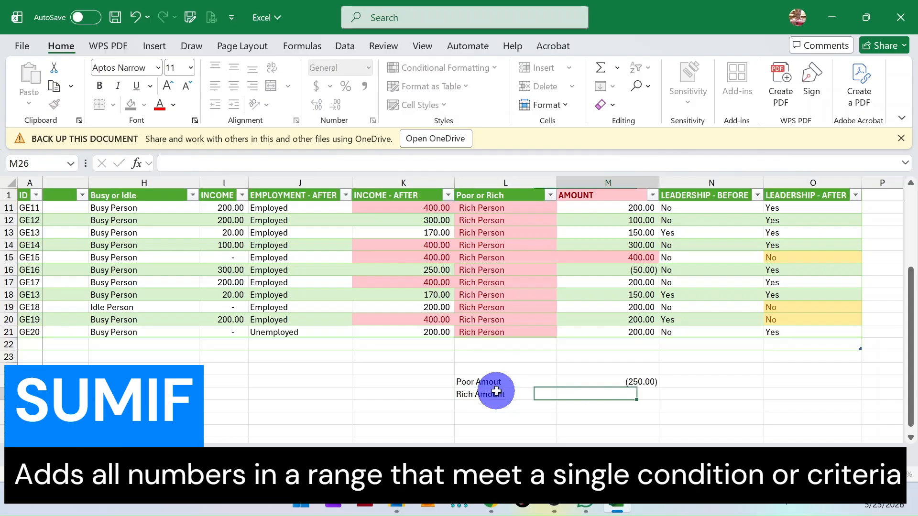
- Start a SUMIF formula in cell M26 with the Poor or Rich column, Sheet1[Poor or Rich], as the range
type("=sum")
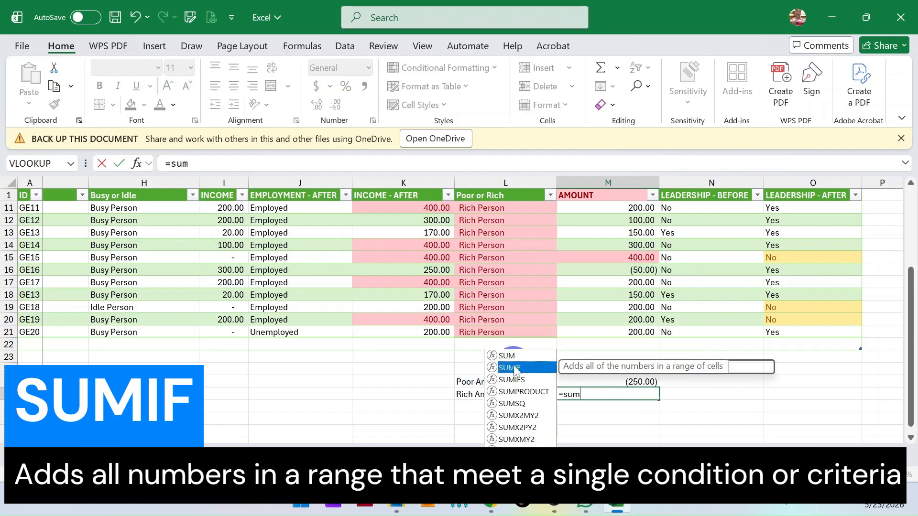
double_click(509, 368)
scroll(497, 343, "up", 3)
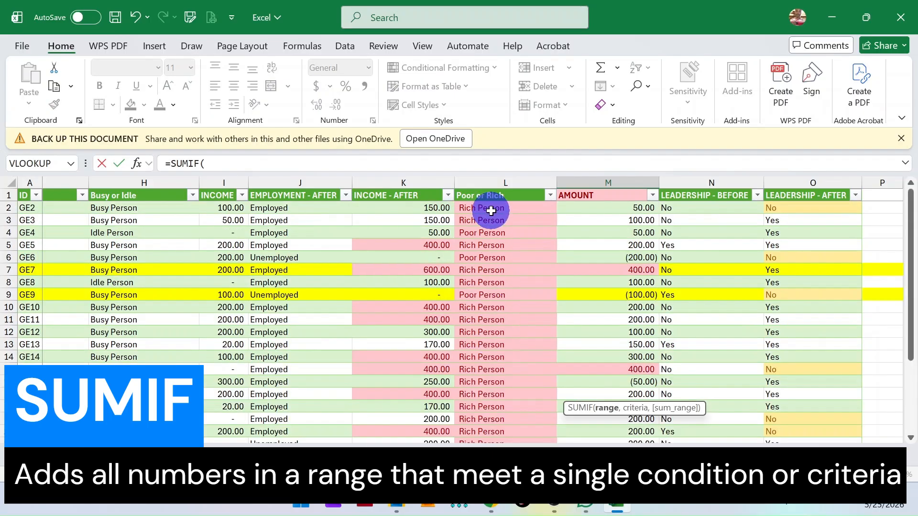
left_click_drag(489, 207, 495, 405)
type(",")
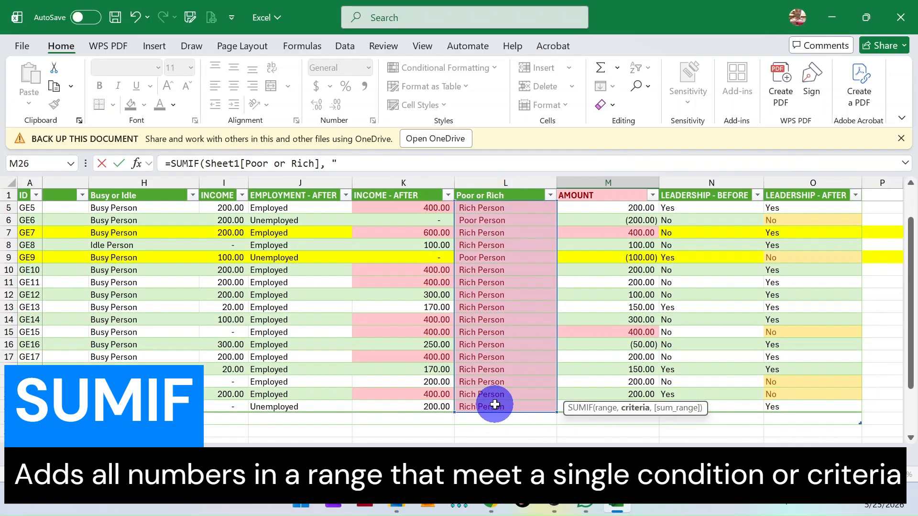
- Set the M26 SUMIF criteria to "Rich Person" and continue to the sum range argument
type(" \"Rich Person\"")
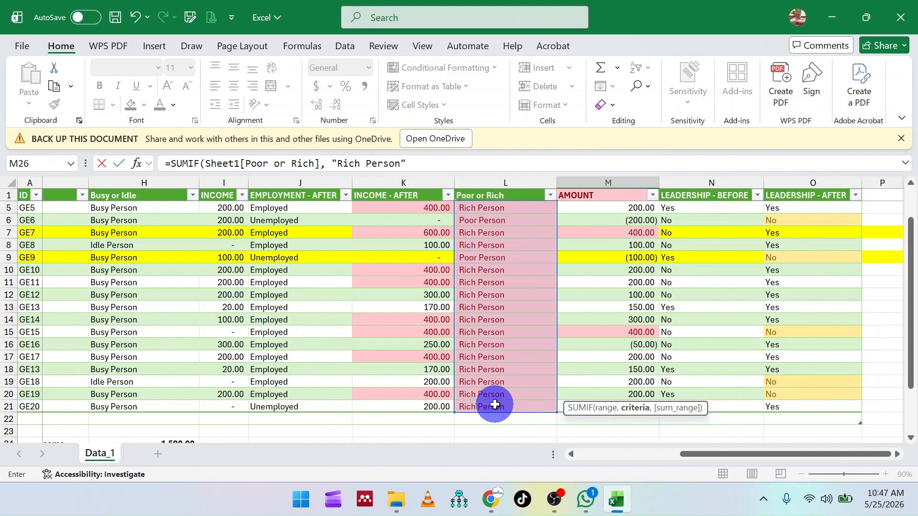
type(",")
scroll(559, 330, "up", 2)
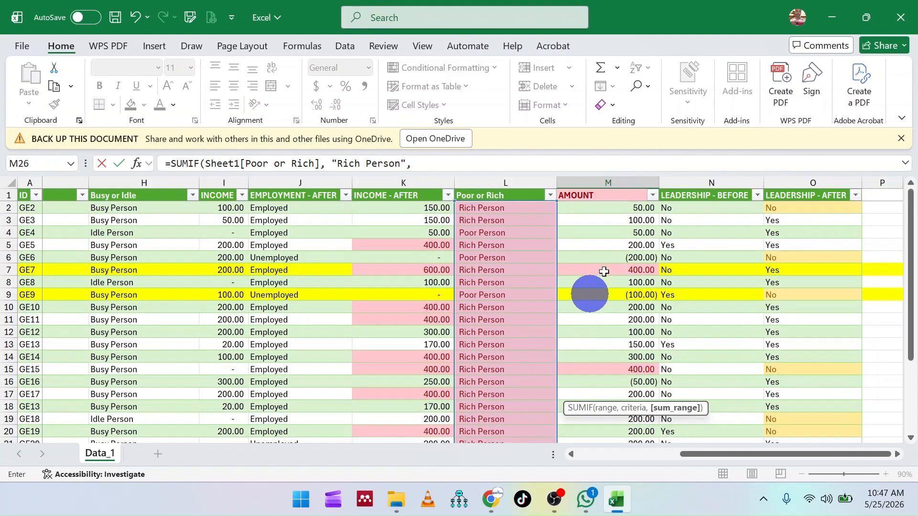
- Complete the M26 SUMIF formula with Sheet1[AMOUNT] as the sum range and apply comma style to the cell
left_click_drag(620, 209, 644, 411)
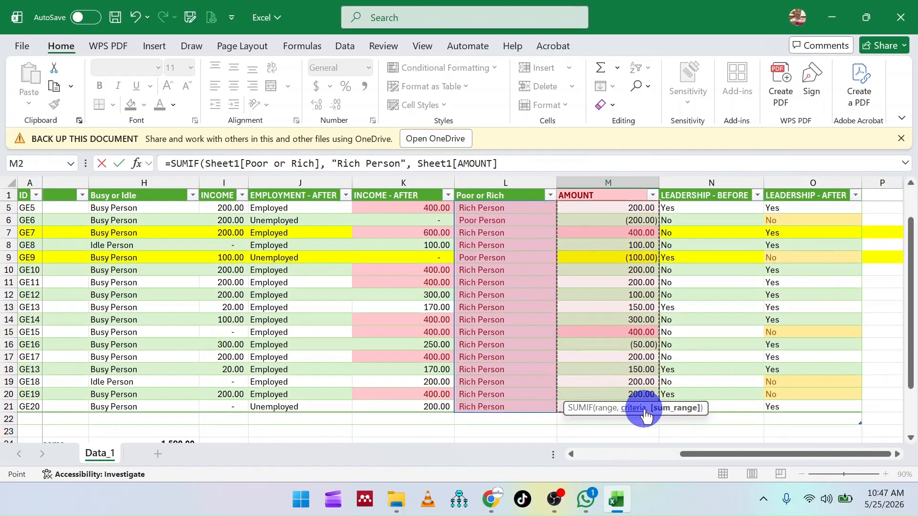
key("Return")
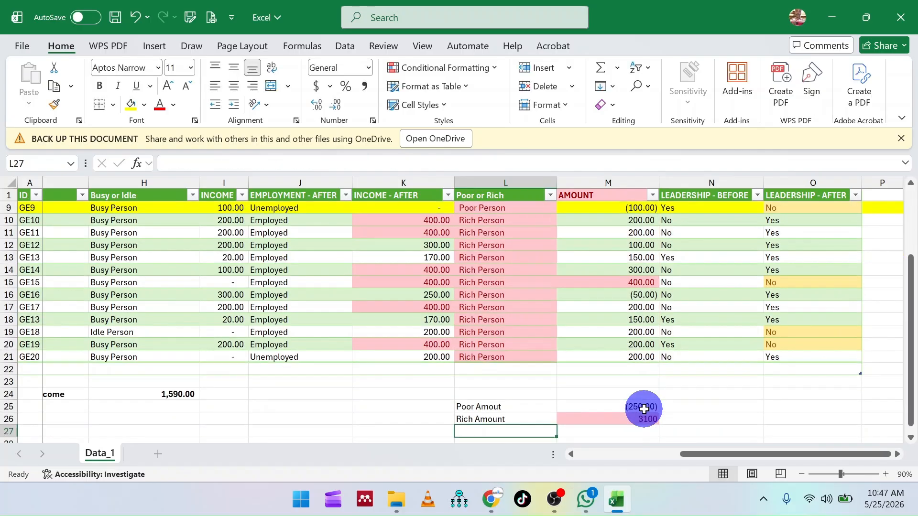
left_click(640, 418)
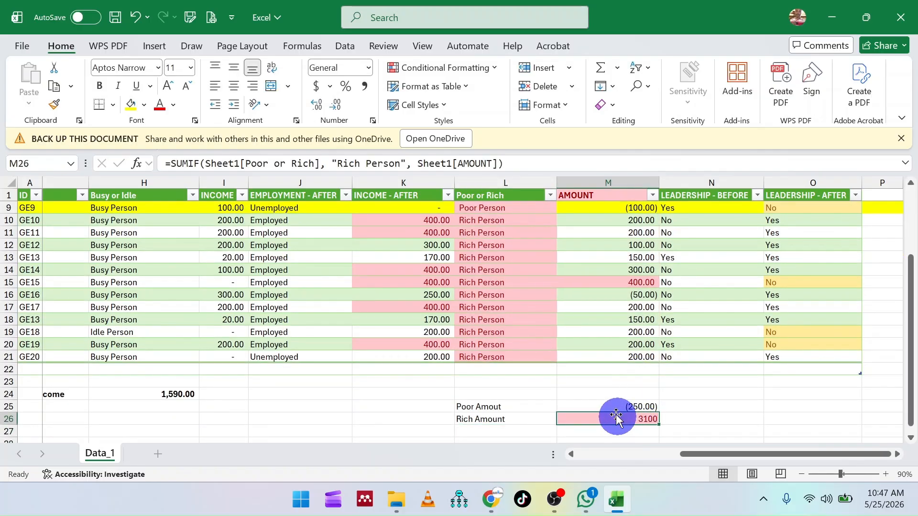
left_click(365, 86)
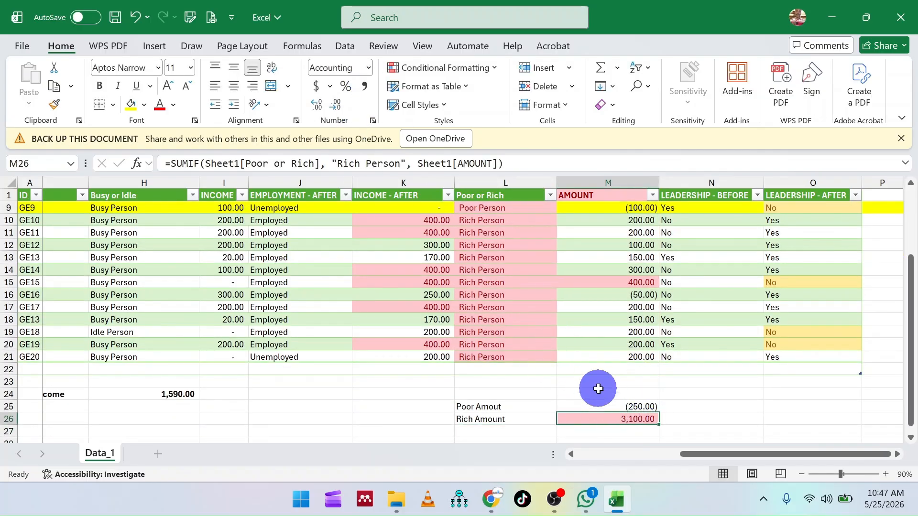